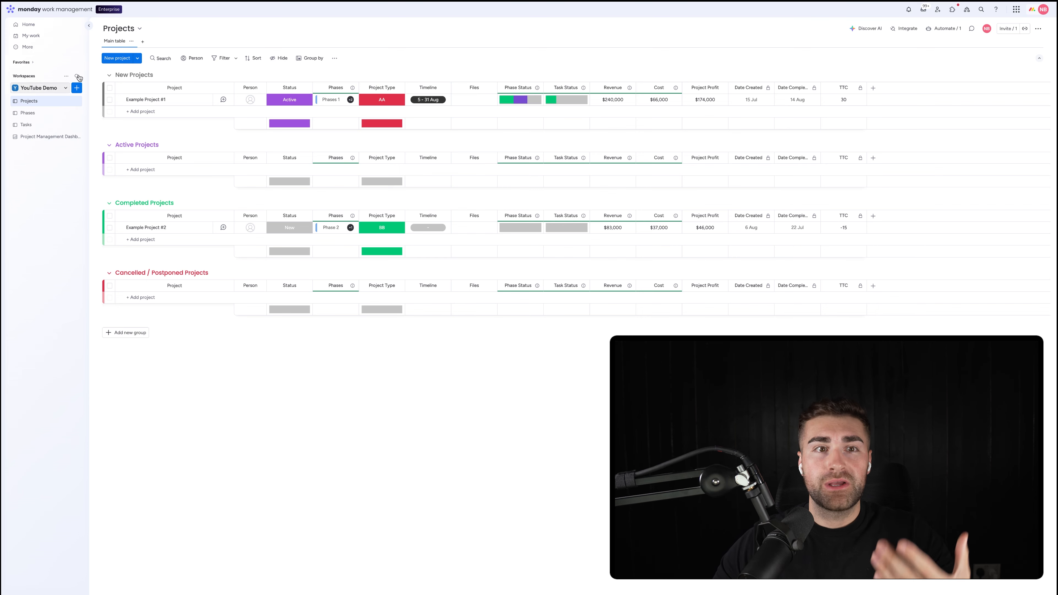
Add the Form view from the Views Center to the Projects board and open its question editor.
{"action": "left_click", "coordinate": [142, 42]}
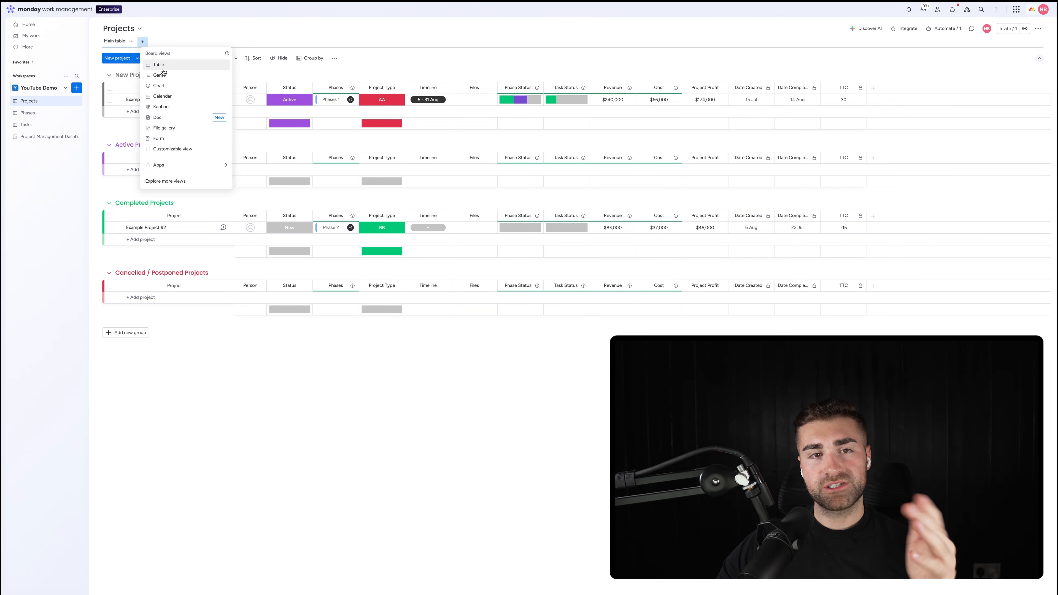
{"action": "left_click", "coordinate": [166, 181]}
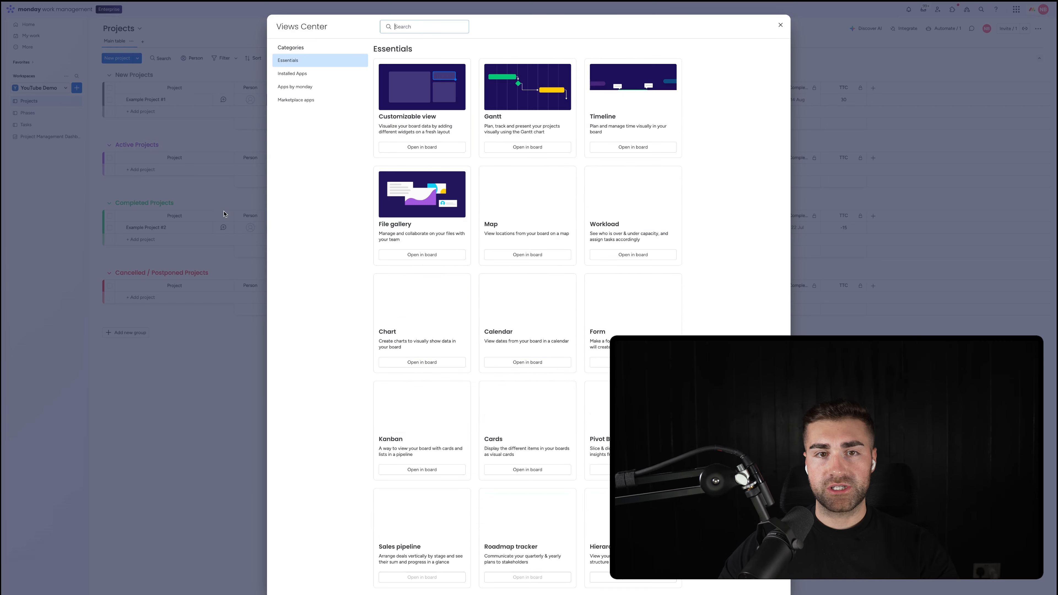
{"action": "type", "text": "form"}
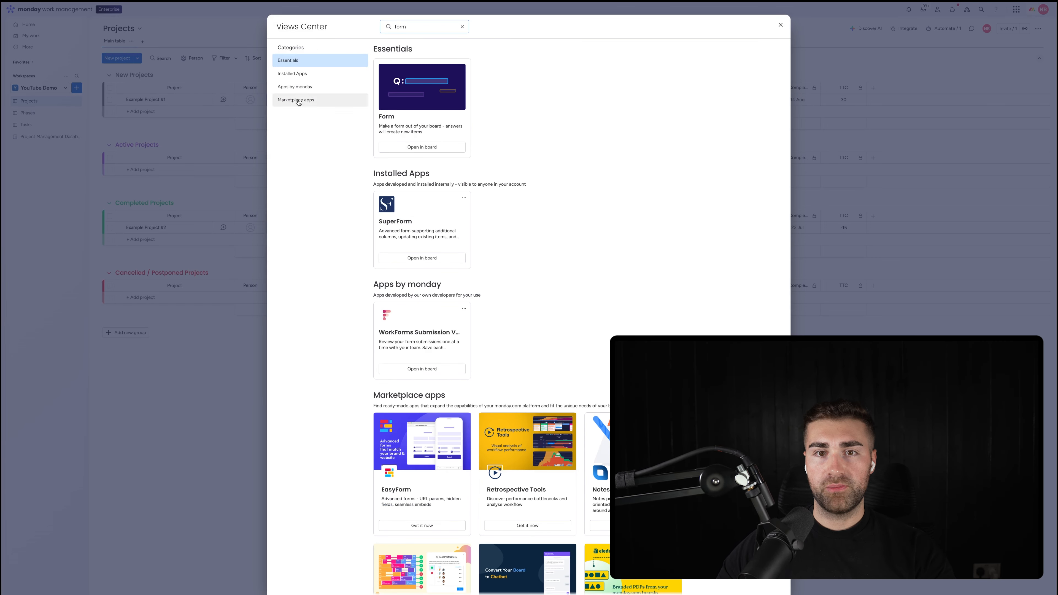
{"action": "left_click", "coordinate": [444, 149]}
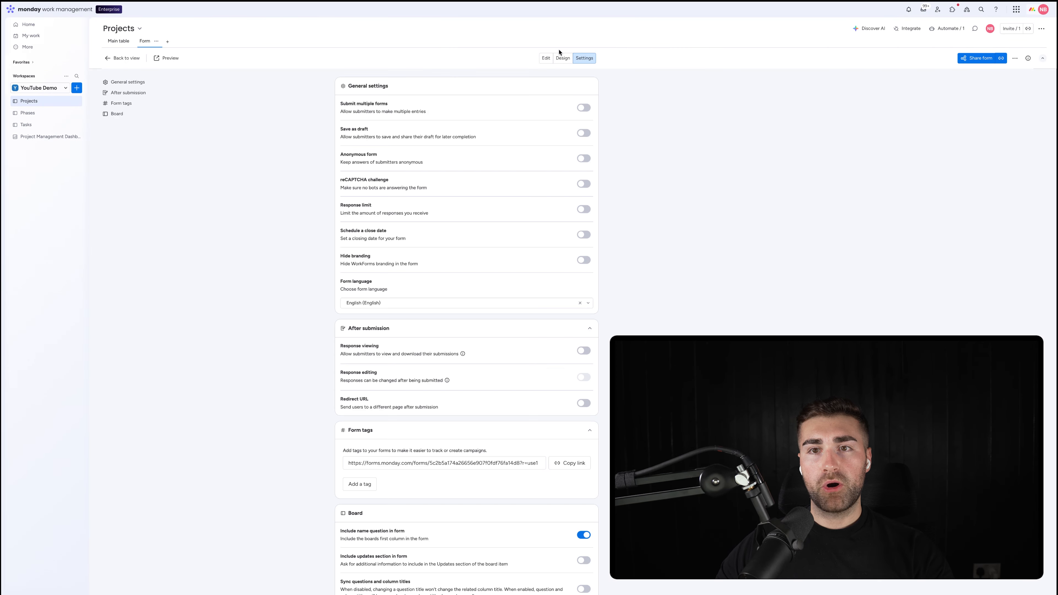
{"action": "left_click", "coordinate": [545, 58]}
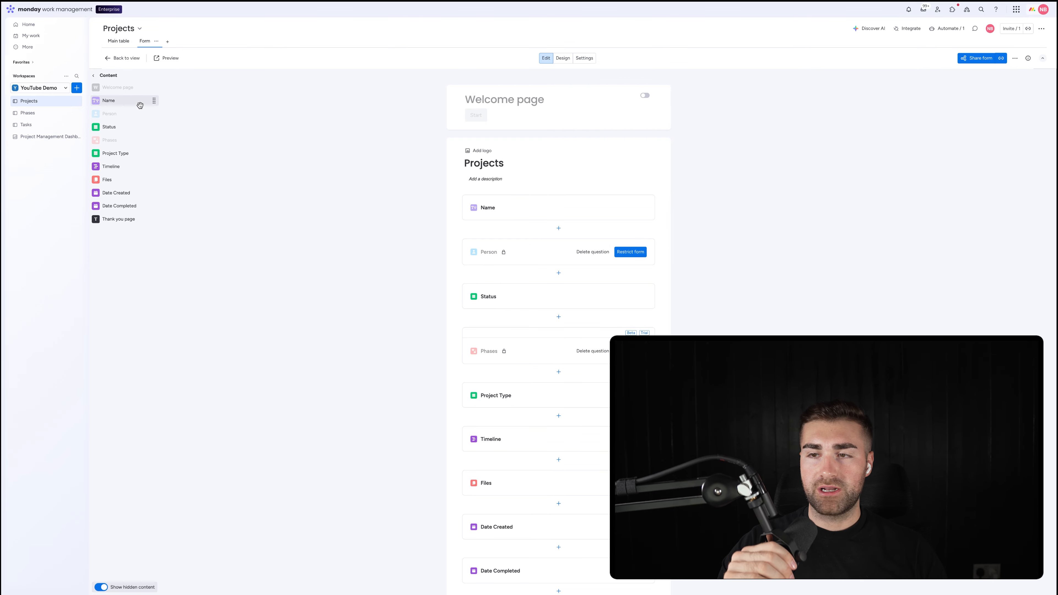
Enable the form's welcome page with the start button text "Begin Survey", and disable the page again.
{"action": "left_click", "coordinate": [644, 96]}
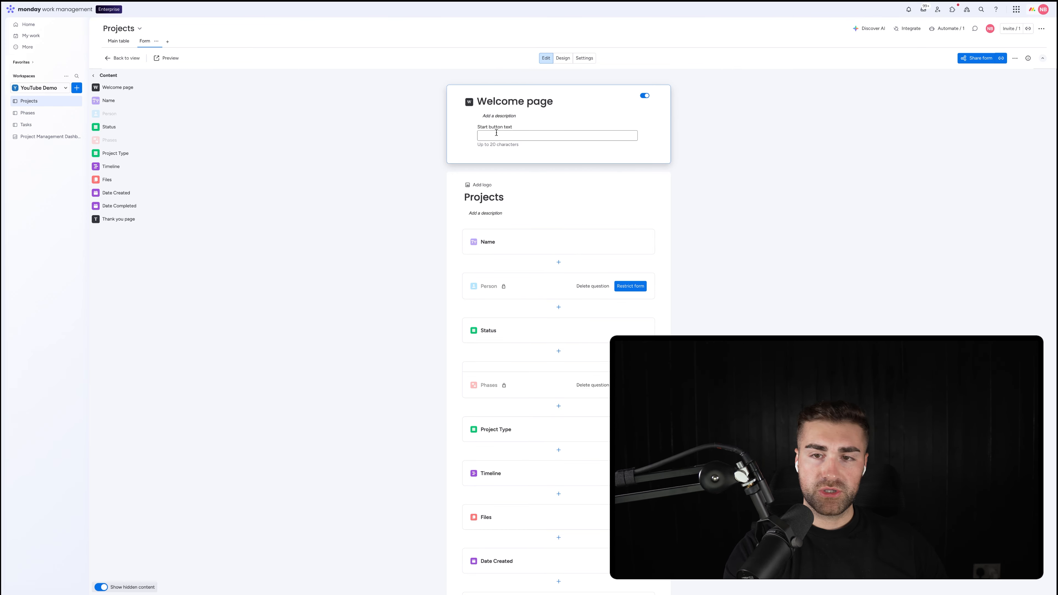
{"action": "scroll", "coordinate": [562, 362], "scroll_direction": "down", "scroll_amount": 5}
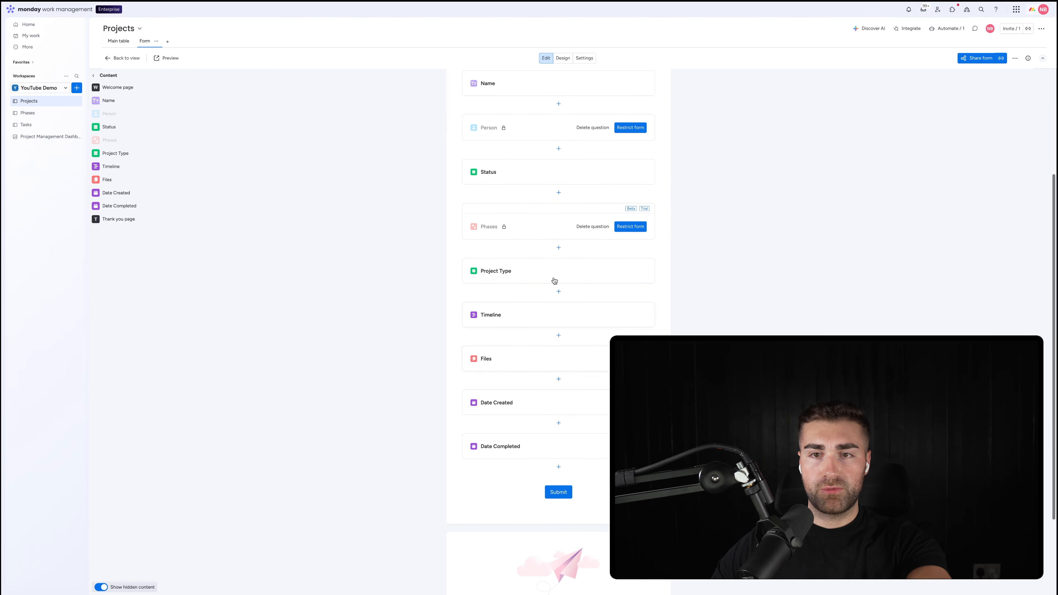
{"action": "scroll", "coordinate": [552, 281], "scroll_direction": "up", "scroll_amount": 5}
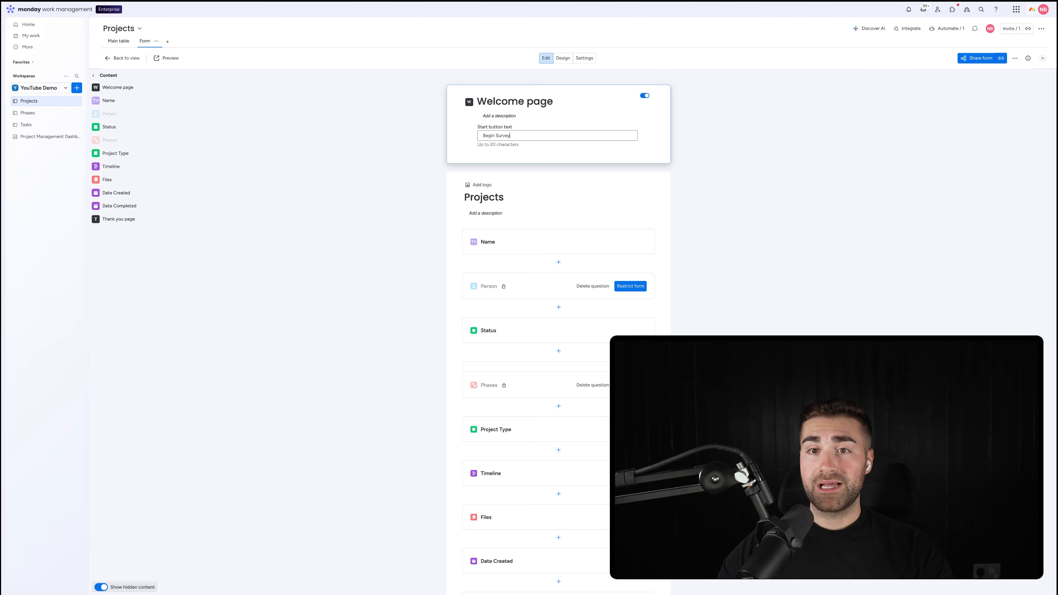
{"action": "left_click", "coordinate": [888, 157]}
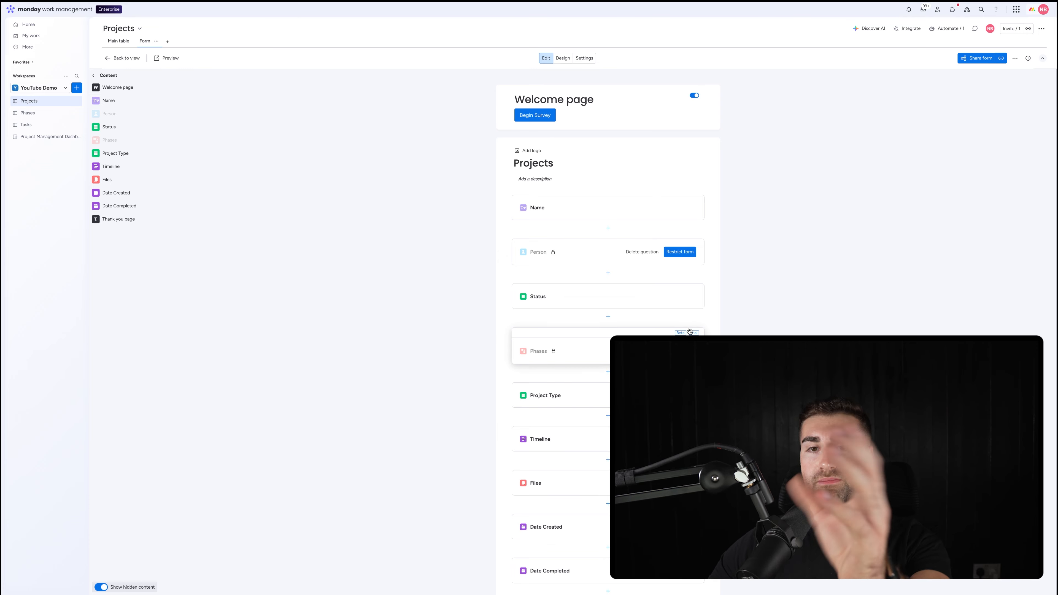
{"action": "scroll", "coordinate": [687, 277], "scroll_direction": "down", "scroll_amount": 1}
{"action": "scroll", "coordinate": [663, 233], "scroll_direction": "up", "scroll_amount": 1}
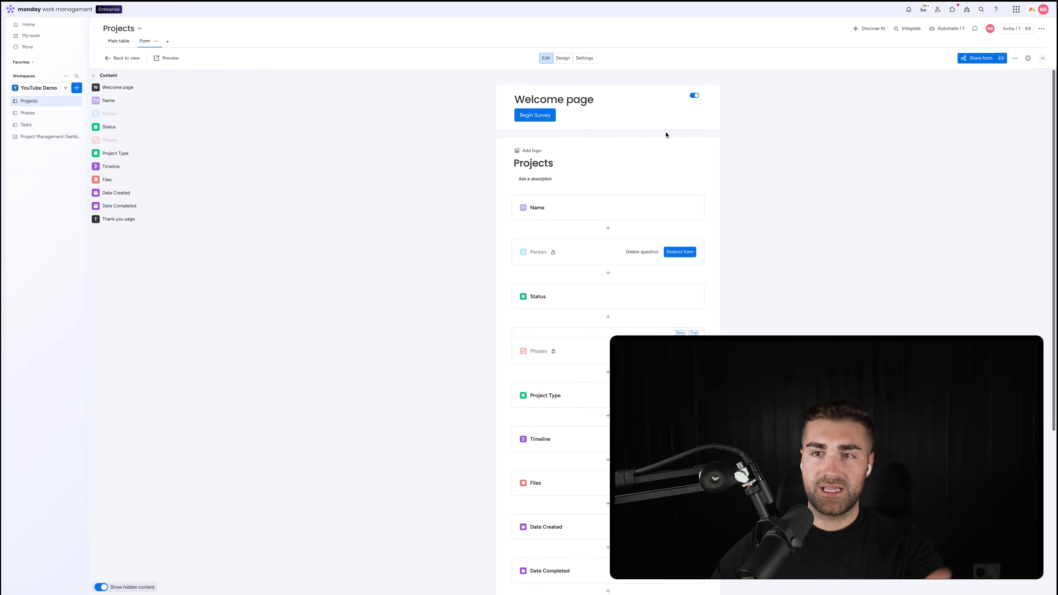
{"action": "left_click", "coordinate": [694, 96]}
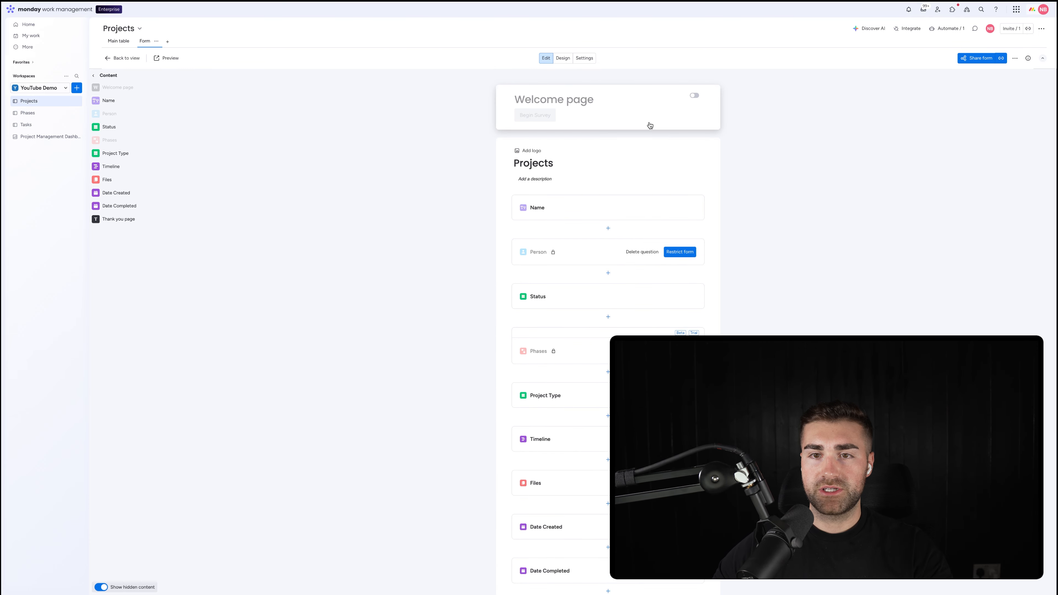
Open the form's logo upload and return to the question editor without adding a file.
{"action": "left_click", "coordinate": [539, 151]}
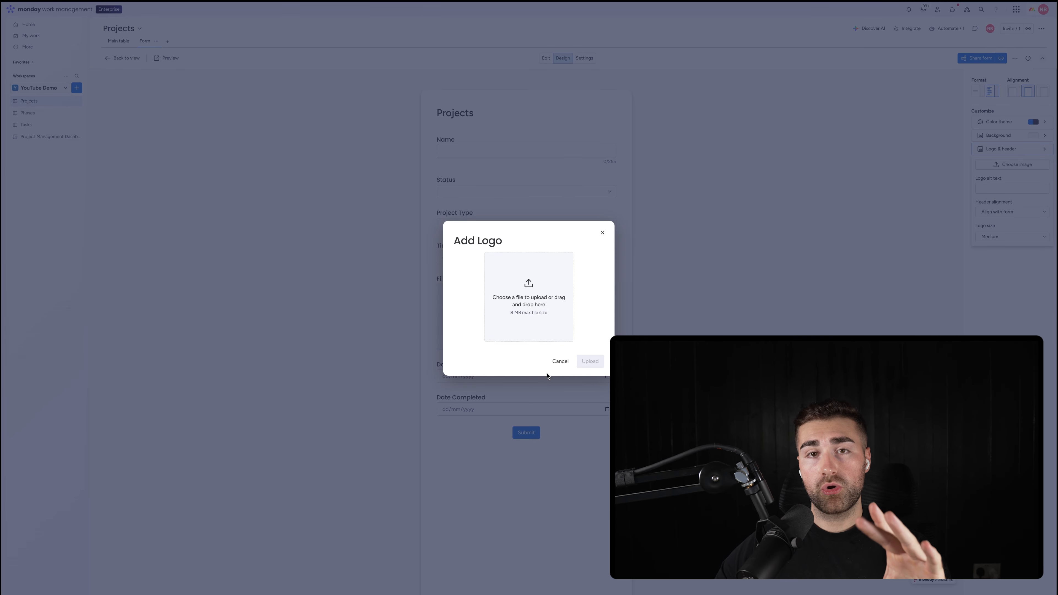
{"action": "left_click", "coordinate": [558, 362]}
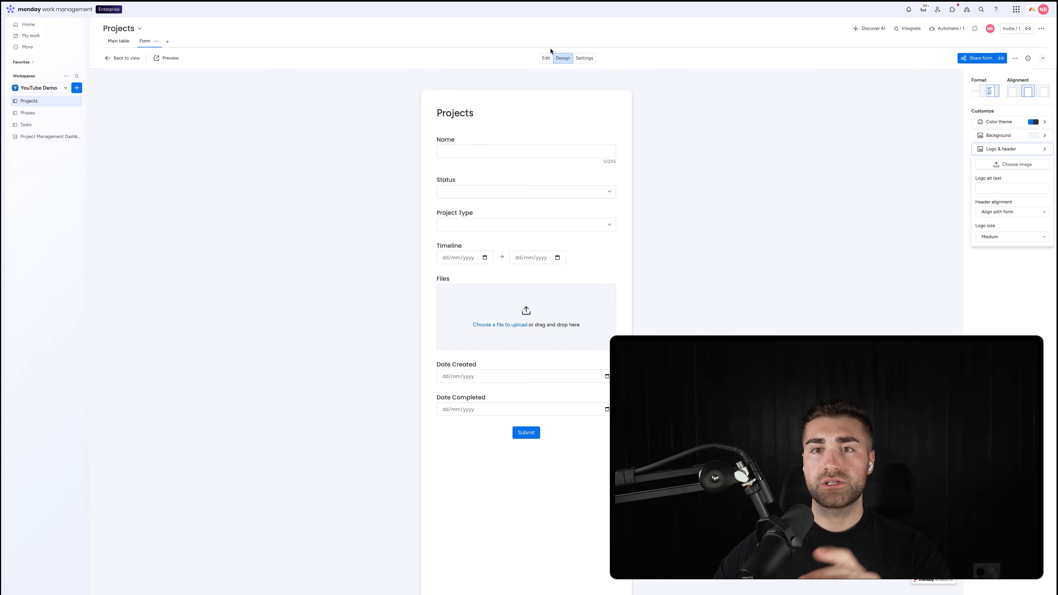
{"action": "left_click", "coordinate": [545, 58]}
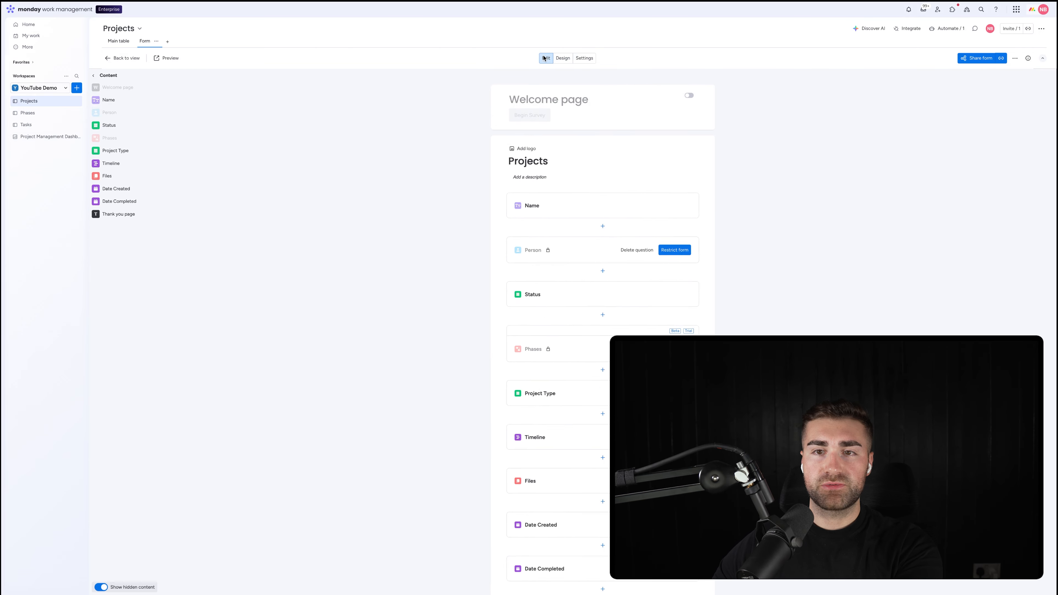
Change the form's title to "Please Complete Our Survey", leaving the description empty.
{"action": "left_click", "coordinate": [537, 164]}
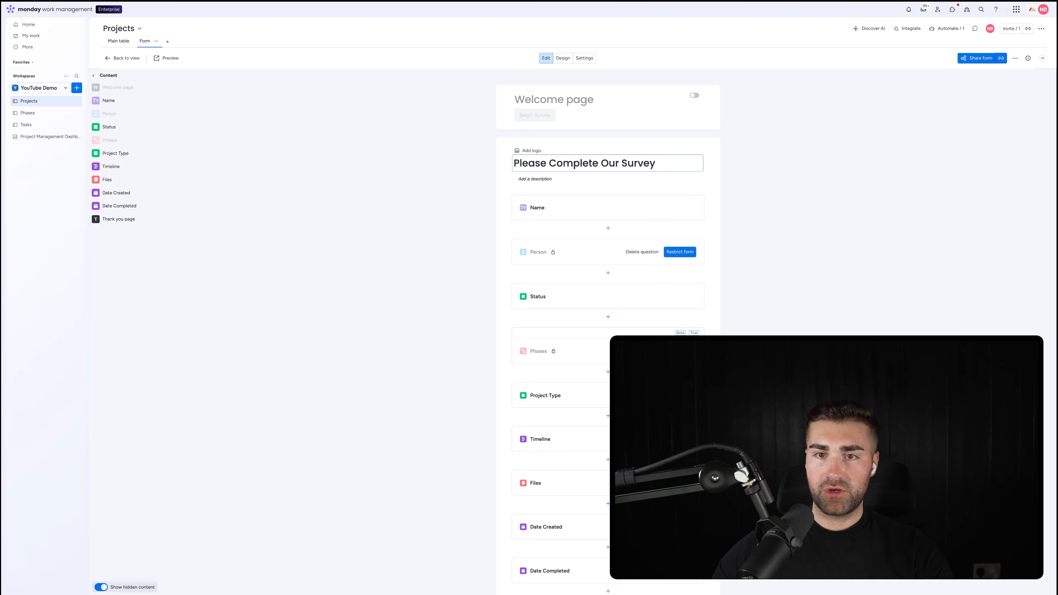
{"action": "left_click", "coordinate": [520, 180]}
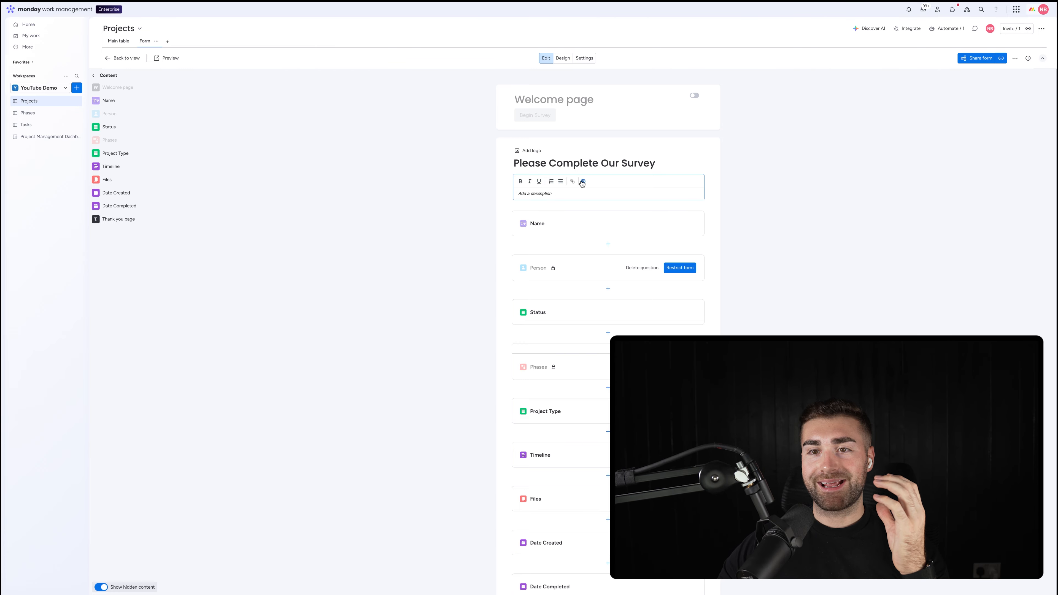
{"action": "left_click", "coordinate": [466, 200]}
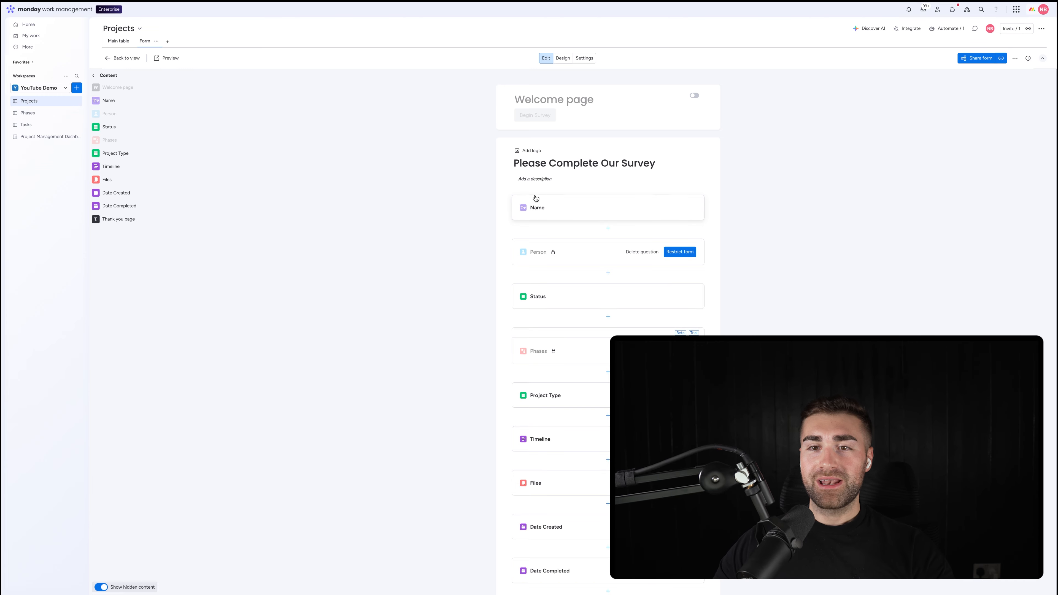
Compare the form's questions with the columns in the board's main table.
{"action": "scroll", "coordinate": [567, 266], "scroll_direction": "down", "scroll_amount": 3}
{"action": "scroll", "coordinate": [560, 225], "scroll_direction": "up", "scroll_amount": 3}
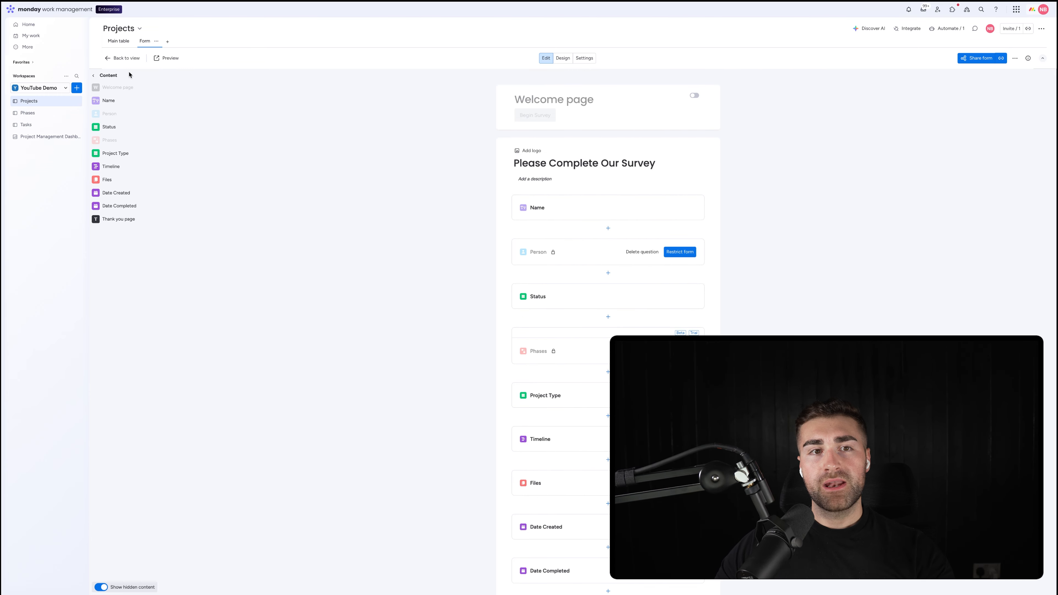
{"action": "left_click", "coordinate": [118, 40]}
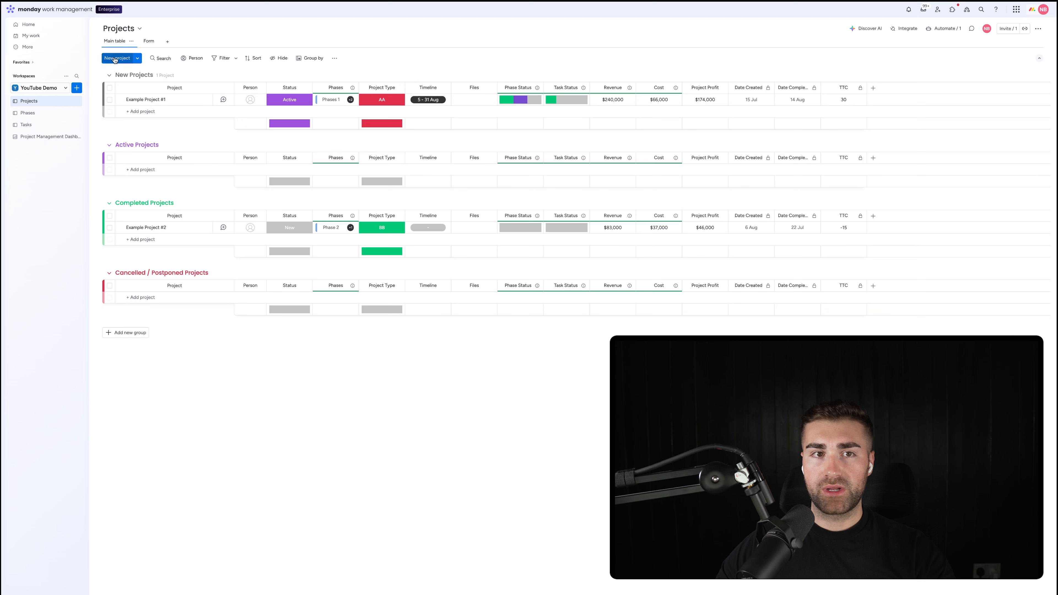
{"action": "left_click", "coordinate": [148, 41]}
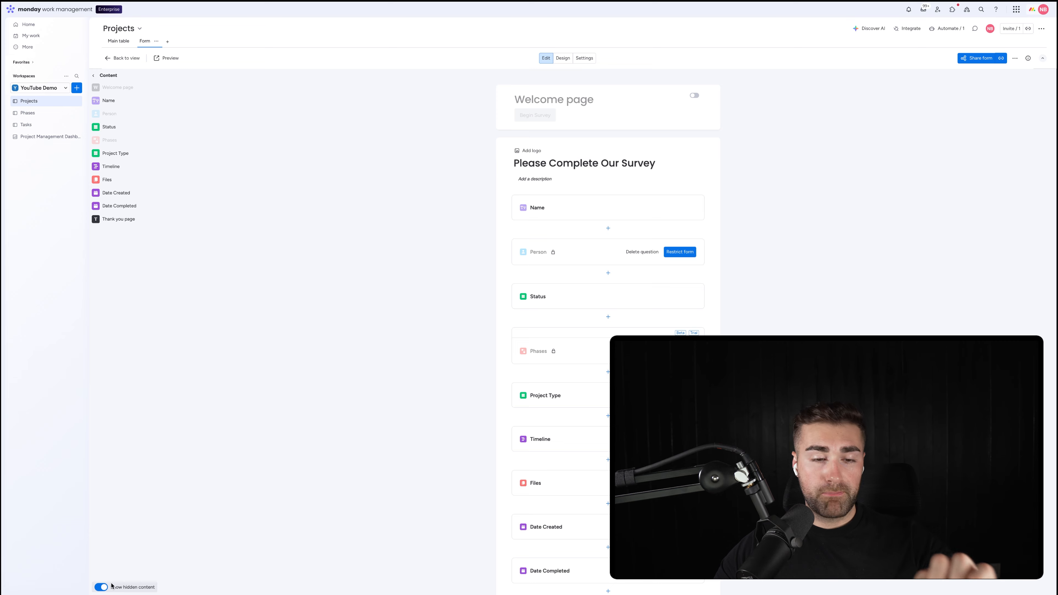
Switch the display of hidden content off and on to compare the form's active and hidden questions.
{"action": "left_click", "coordinate": [100, 587]}
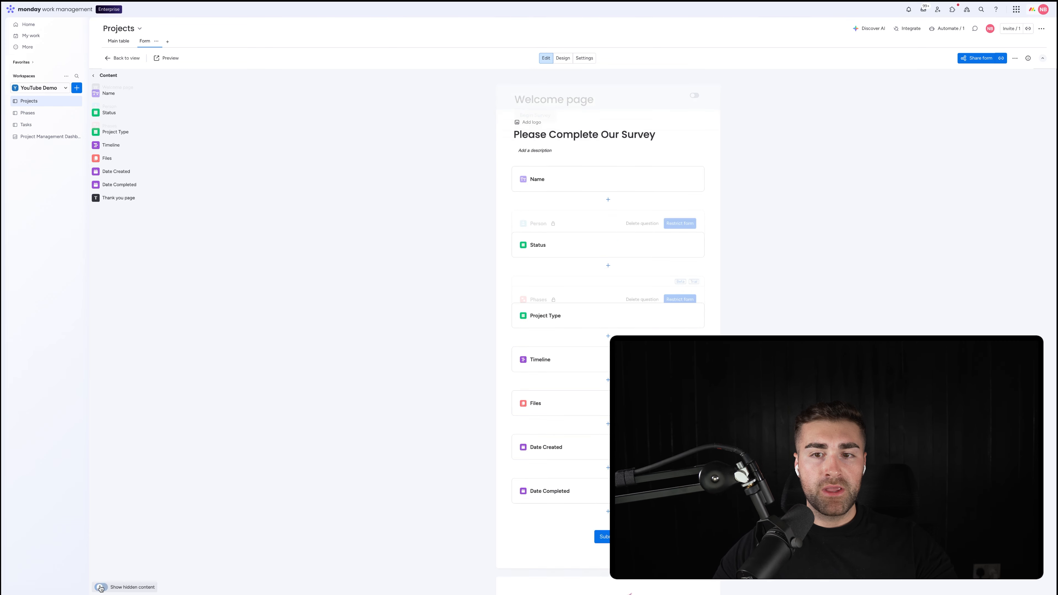
{"action": "left_click", "coordinate": [101, 587]}
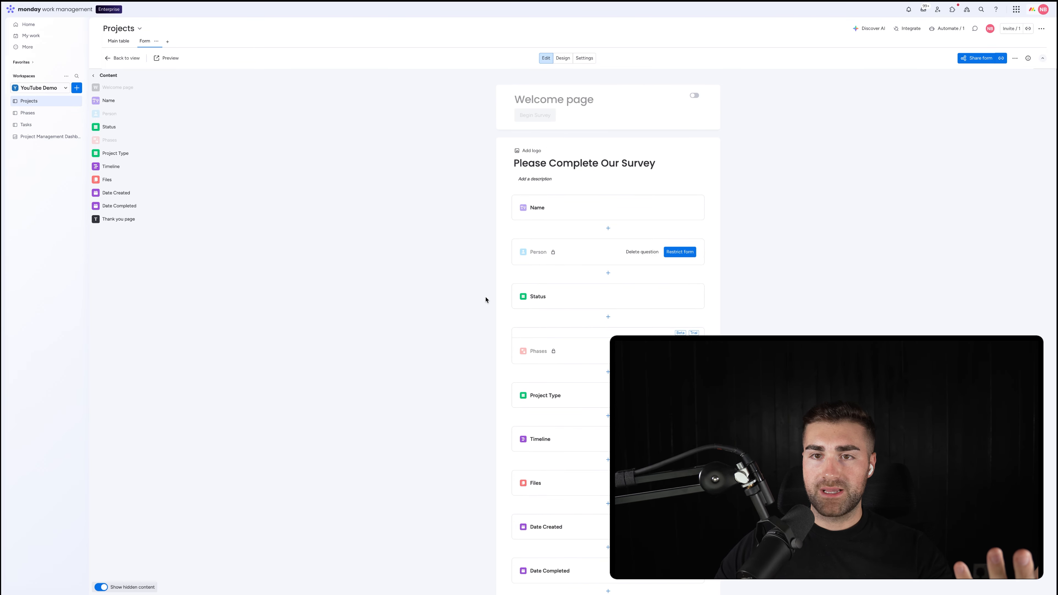
{"action": "scroll", "coordinate": [486, 300], "scroll_direction": "down", "scroll_amount": 4}
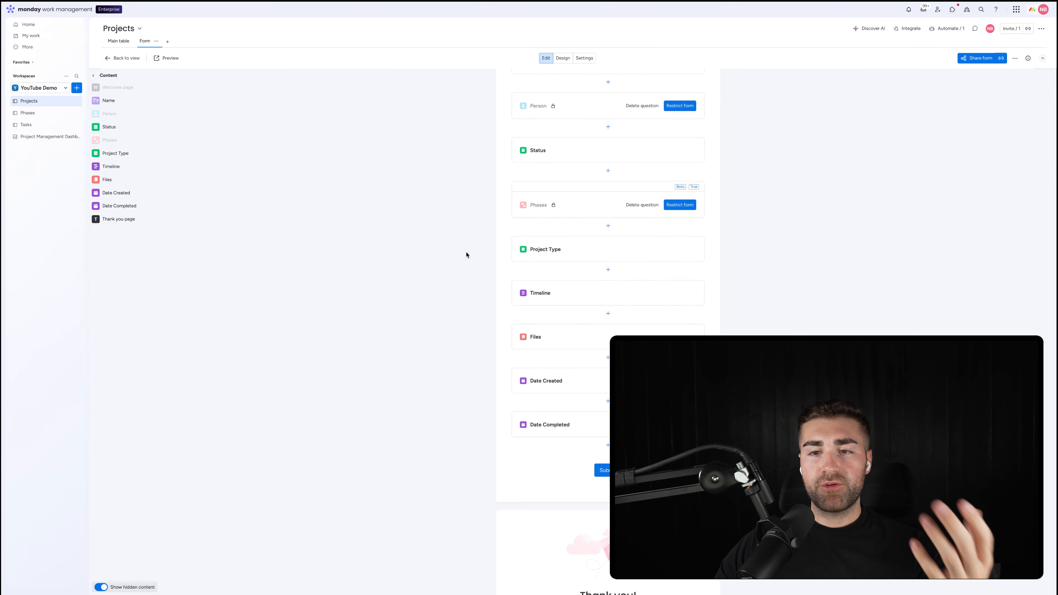
{"action": "scroll", "coordinate": [595, 292], "scroll_direction": "up", "scroll_amount": 2}
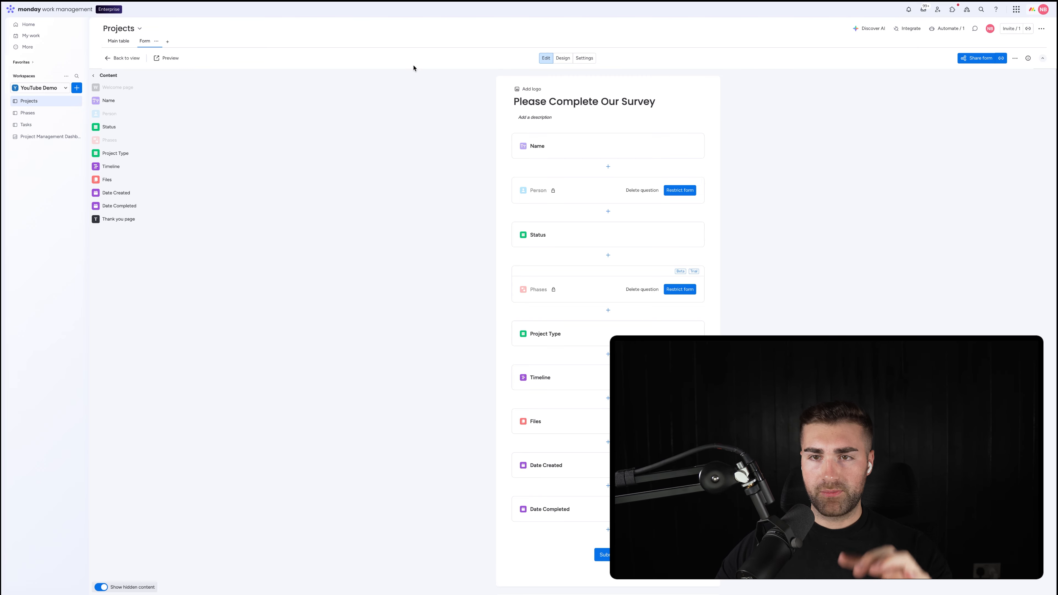
{"action": "left_click", "coordinate": [102, 587]}
{"action": "left_click", "coordinate": [102, 587]}
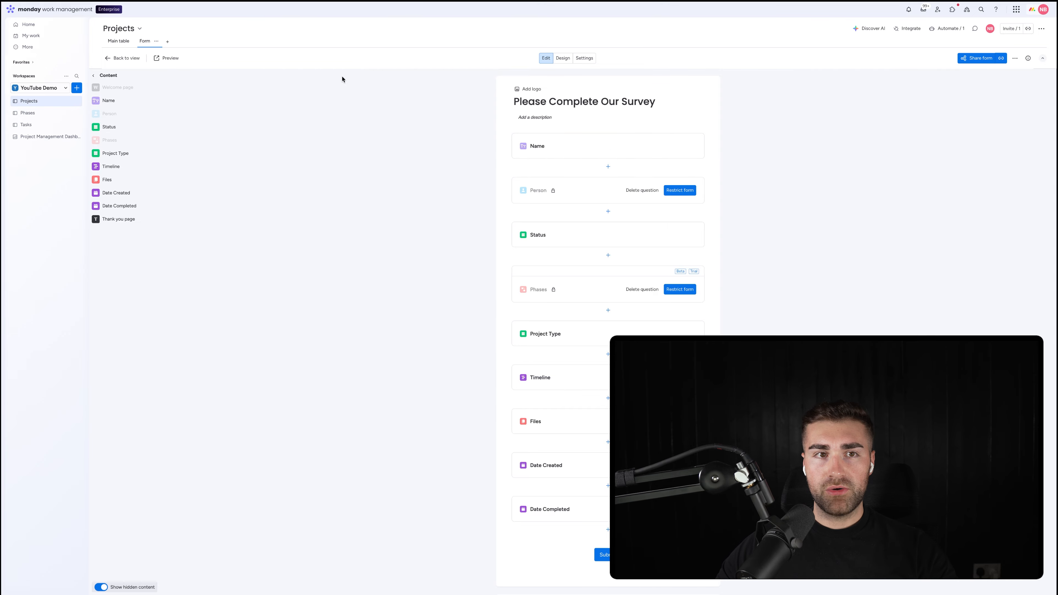
Check the board's main table and open the form's Name question with its title ready for editing.
{"action": "left_click", "coordinate": [119, 41]}
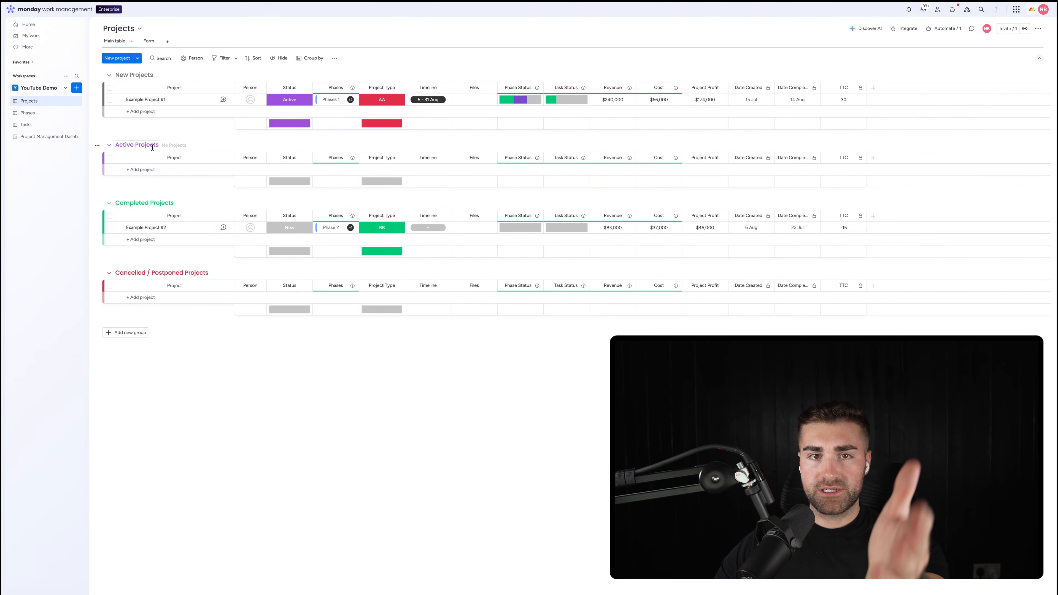
{"action": "left_click", "coordinate": [147, 41]}
{"action": "left_click", "coordinate": [584, 204]}
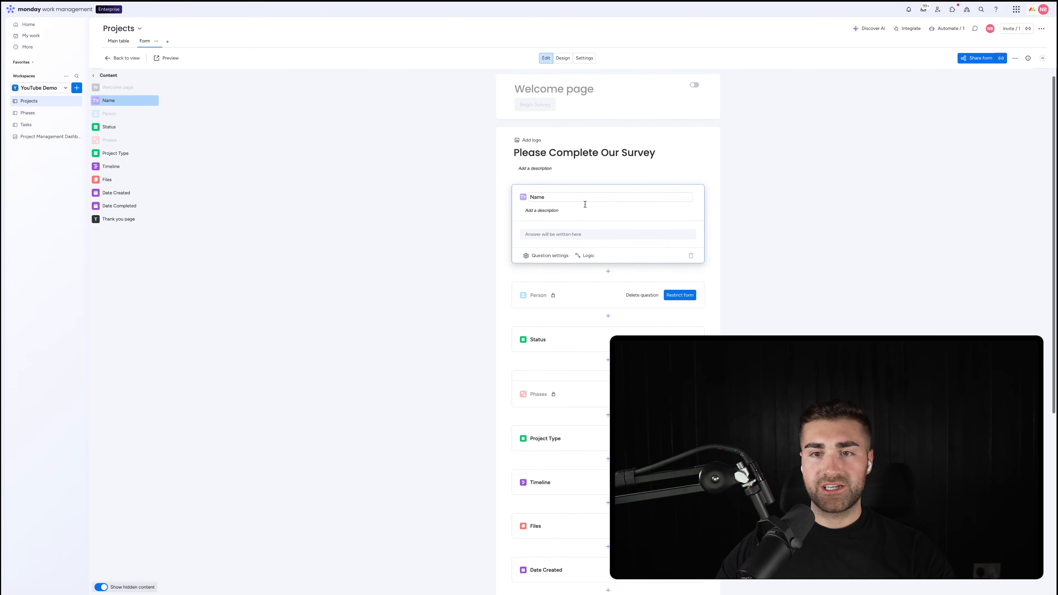
{"action": "scroll", "coordinate": [541, 113], "scroll_direction": "down", "scroll_amount": 3}
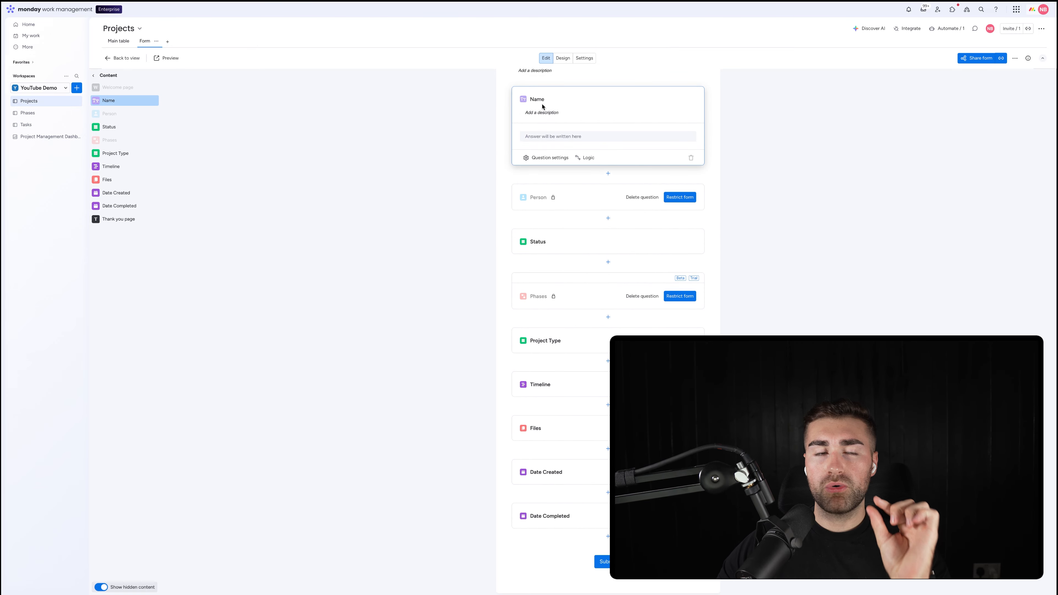
{"action": "left_click", "coordinate": [540, 100]}
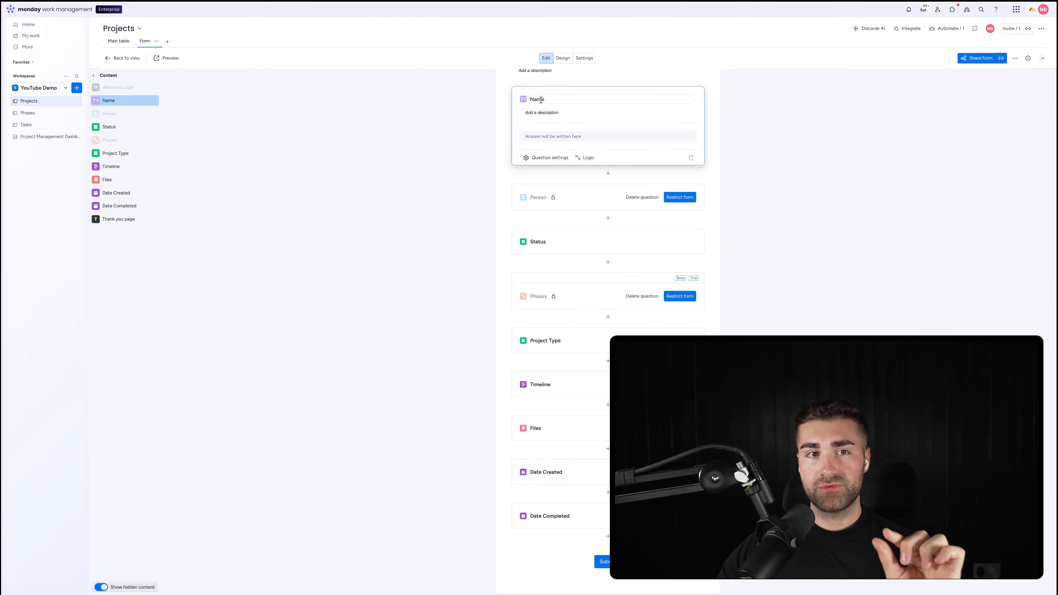
{"action": "left_click", "coordinate": [546, 99]}
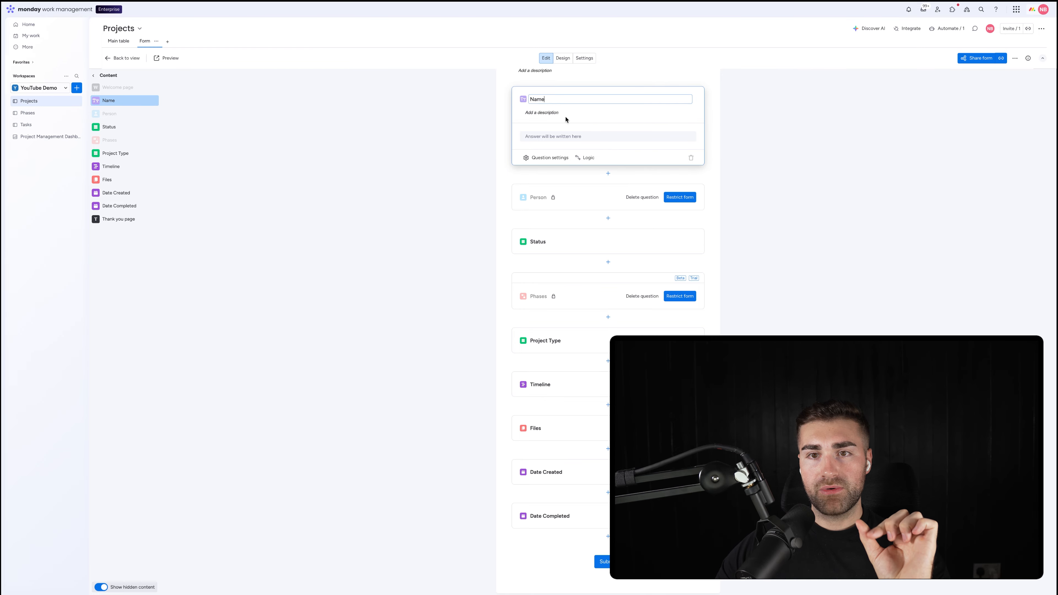
{"action": "scroll", "coordinate": [566, 119], "scroll_direction": "up", "scroll_amount": 3}
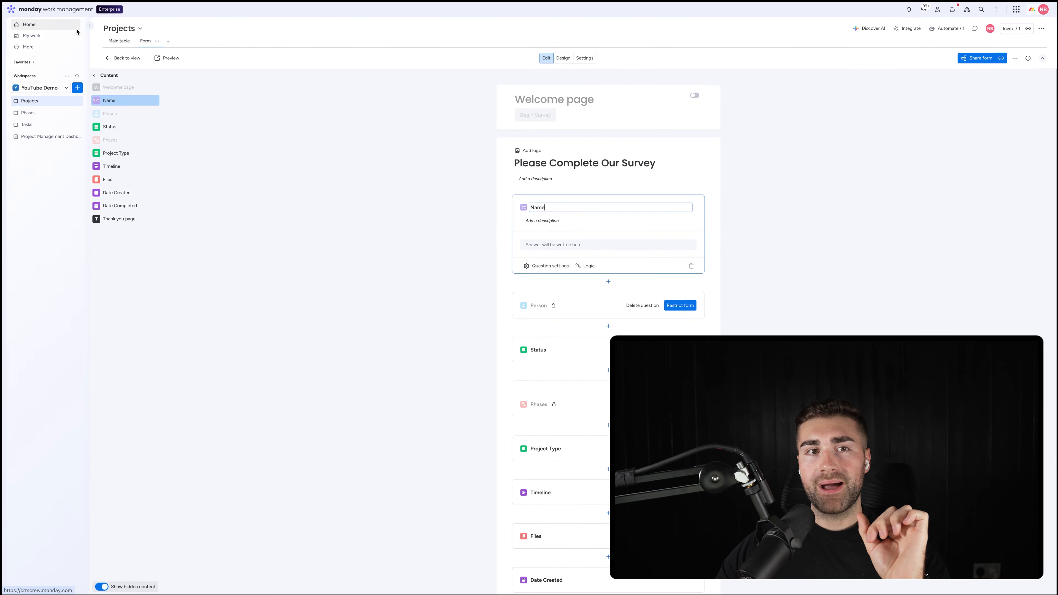
Add a project called "NAME" to the New Projects group in the main table, and return to the form.
{"action": "left_click", "coordinate": [119, 41]}
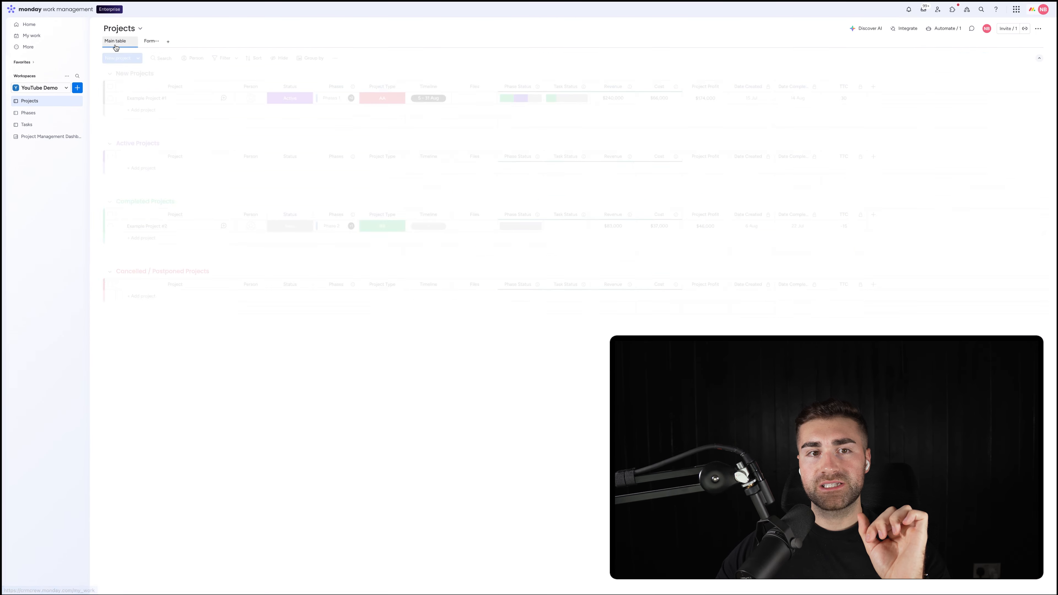
{"action": "left_click", "coordinate": [149, 111]}
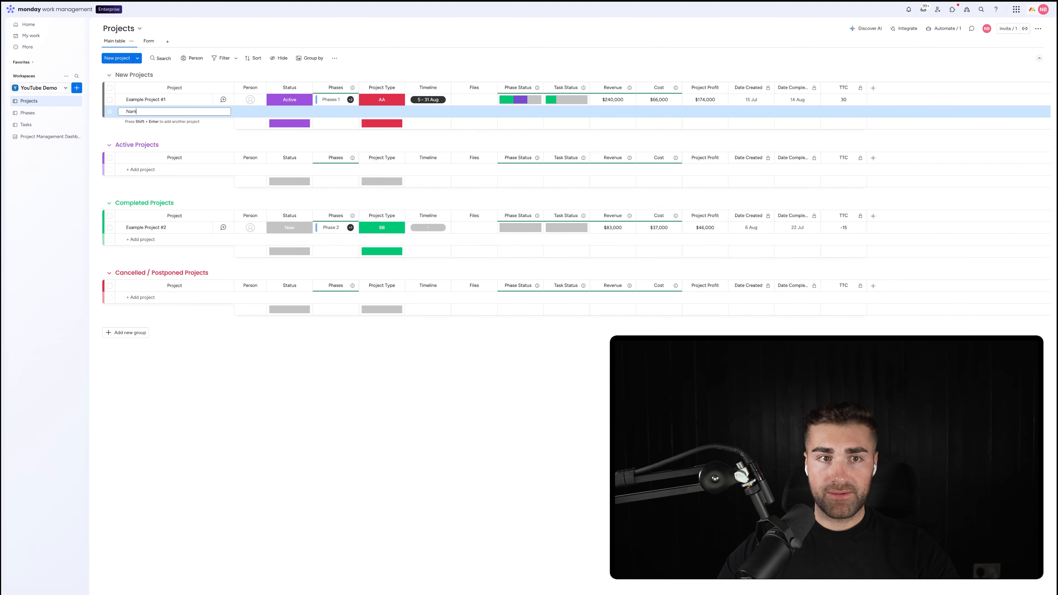
{"action": "type", "text": "NAME"}
{"action": "key", "text": "Return"}
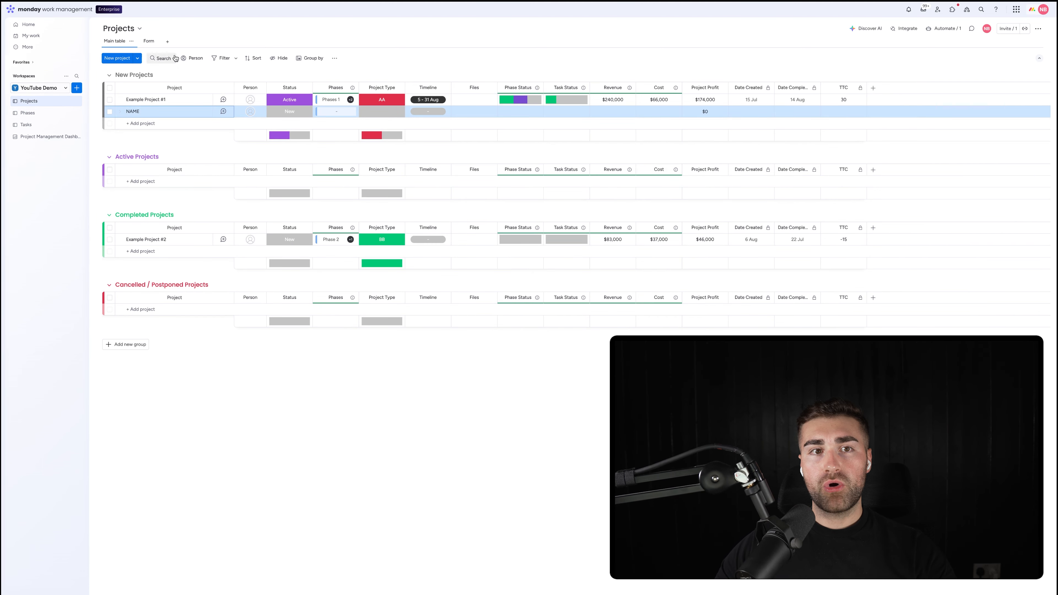
{"action": "left_click", "coordinate": [149, 42]}
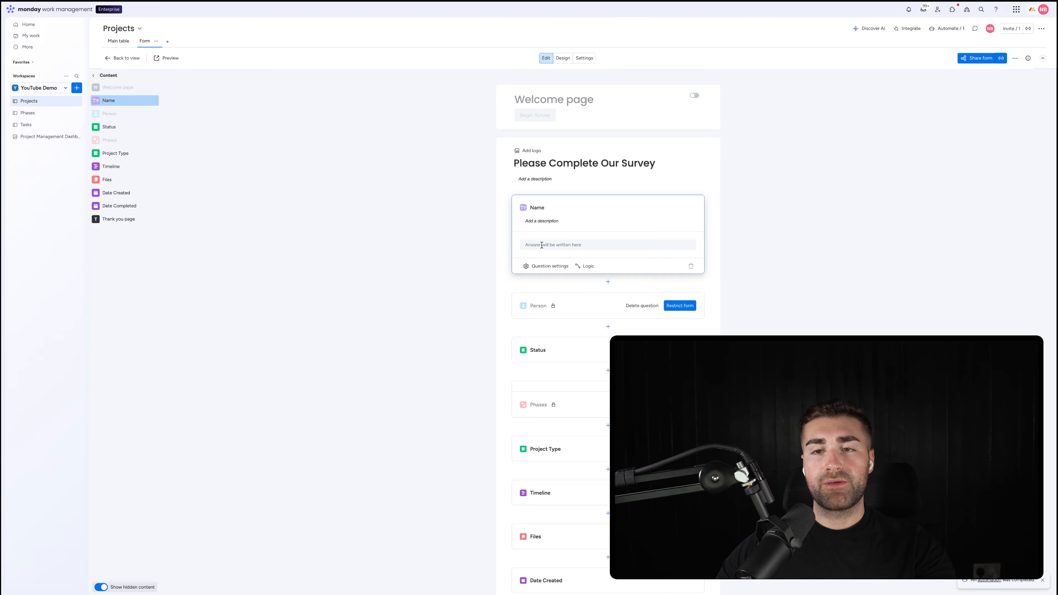
Look at the NAME project in the board's main table and return to the form's Name question.
{"action": "left_click", "coordinate": [537, 207]}
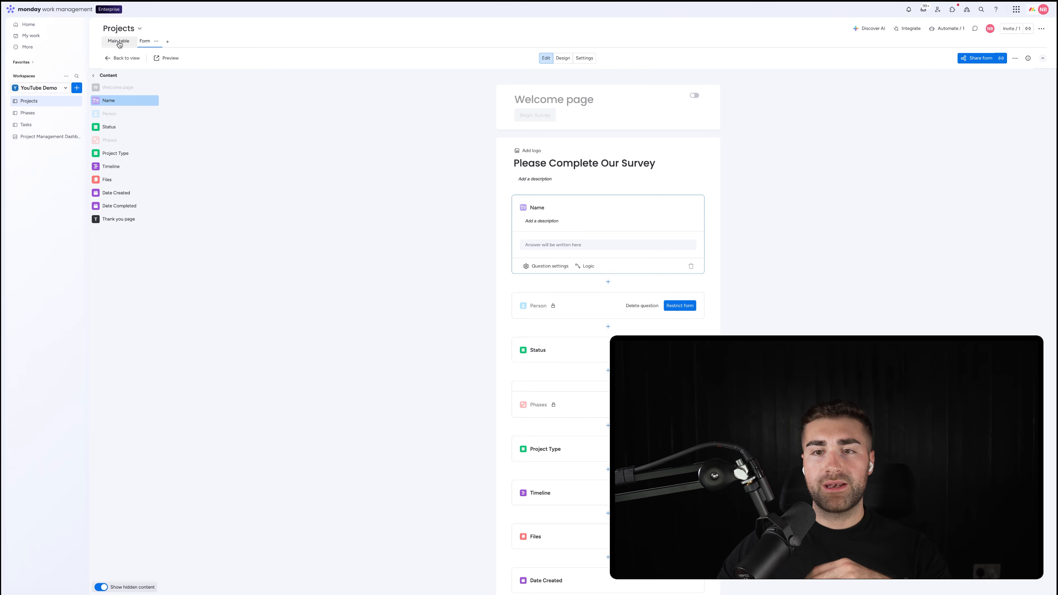
{"action": "left_click", "coordinate": [118, 42]}
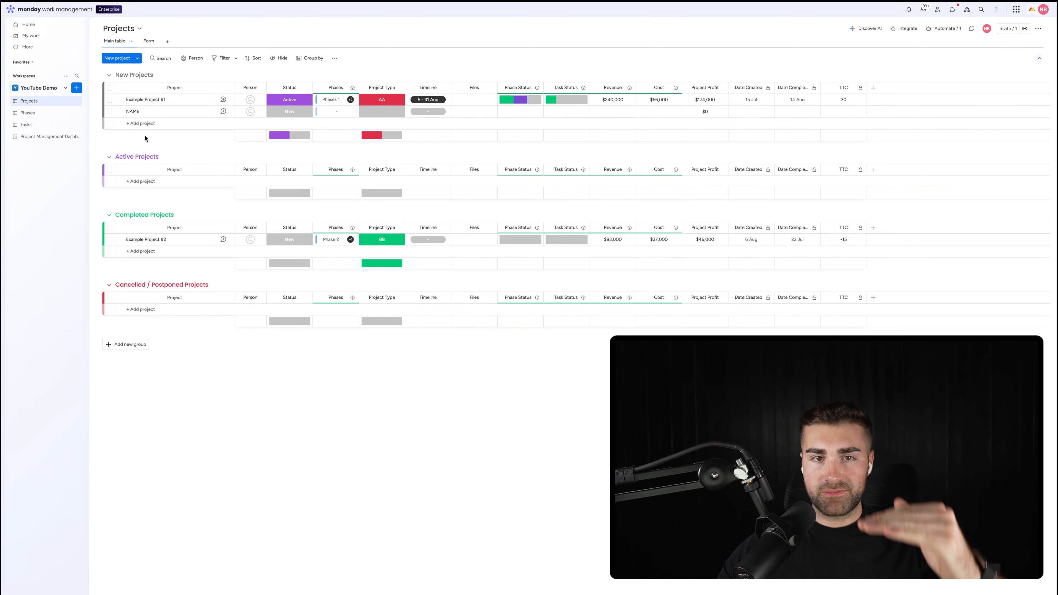
{"action": "left_click", "coordinate": [149, 40]}
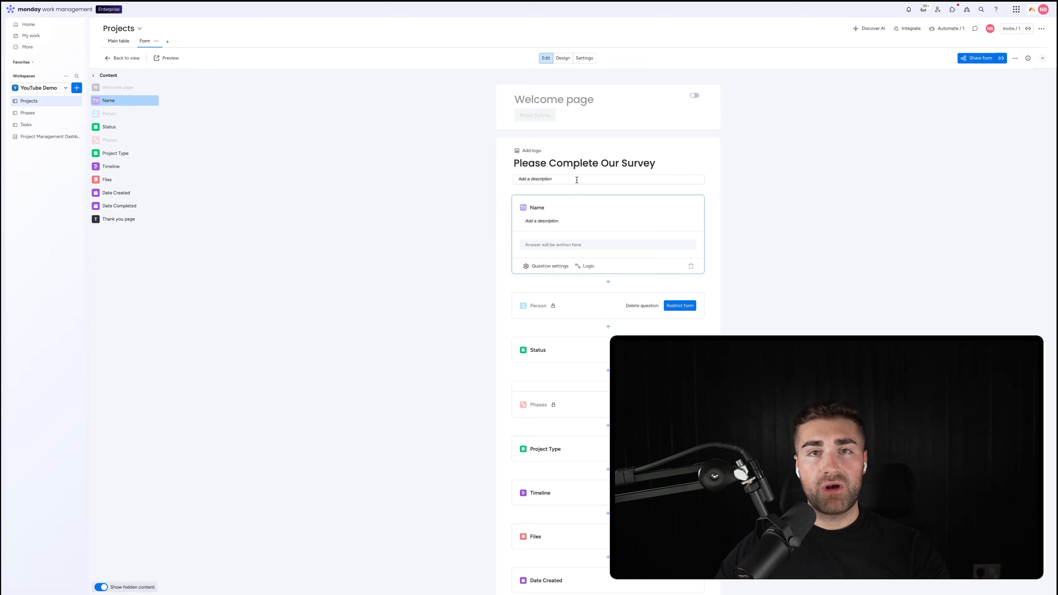
Retitle the form's Name question as "Please Provide Your Full Name".
{"action": "left_click", "coordinate": [537, 208]}
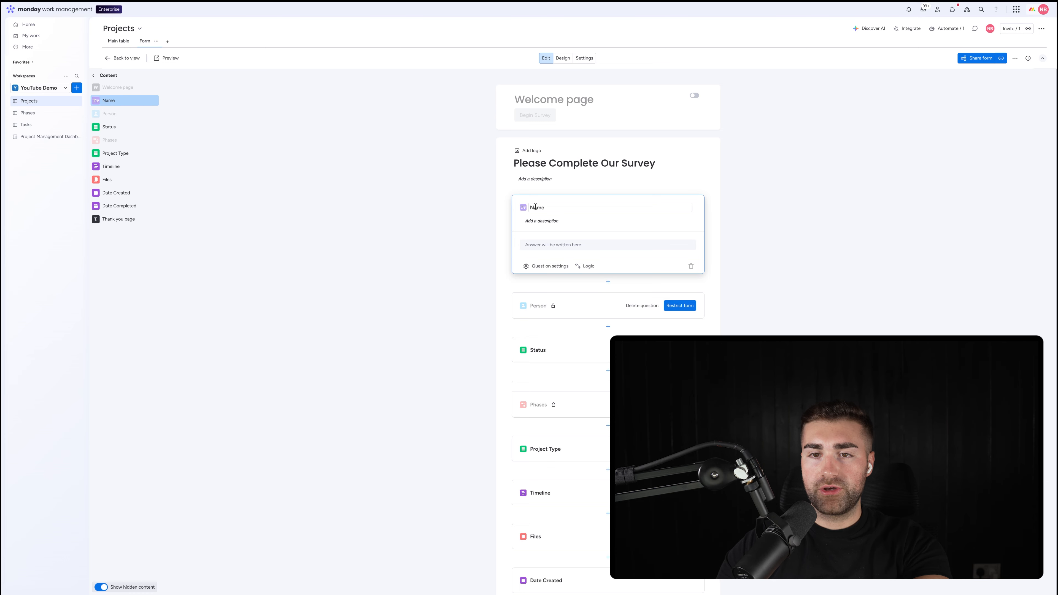
{"action": "left_click", "coordinate": [536, 207]}
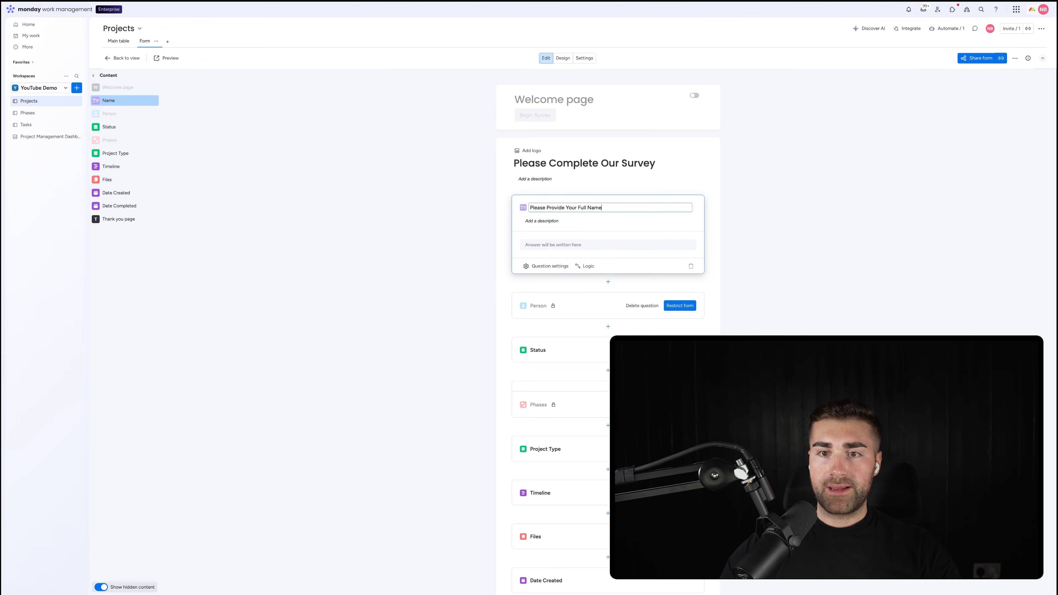
{"action": "key", "text": "Return"}
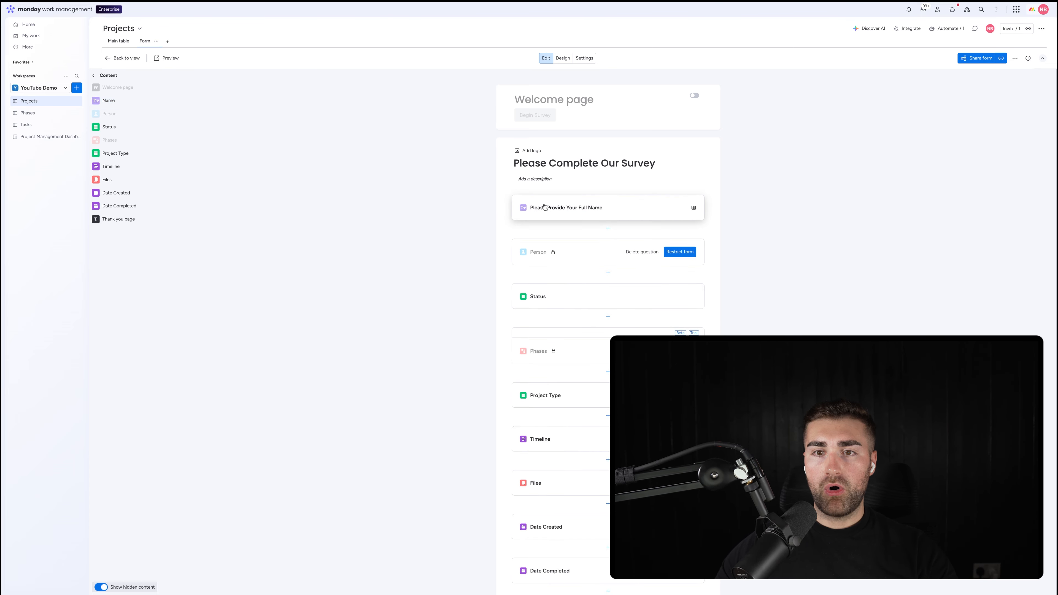
{"action": "scroll", "coordinate": [557, 206], "scroll_direction": "down", "scroll_amount": 3}
{"action": "scroll", "coordinate": [561, 138], "scroll_direction": "up", "scroll_amount": 2}
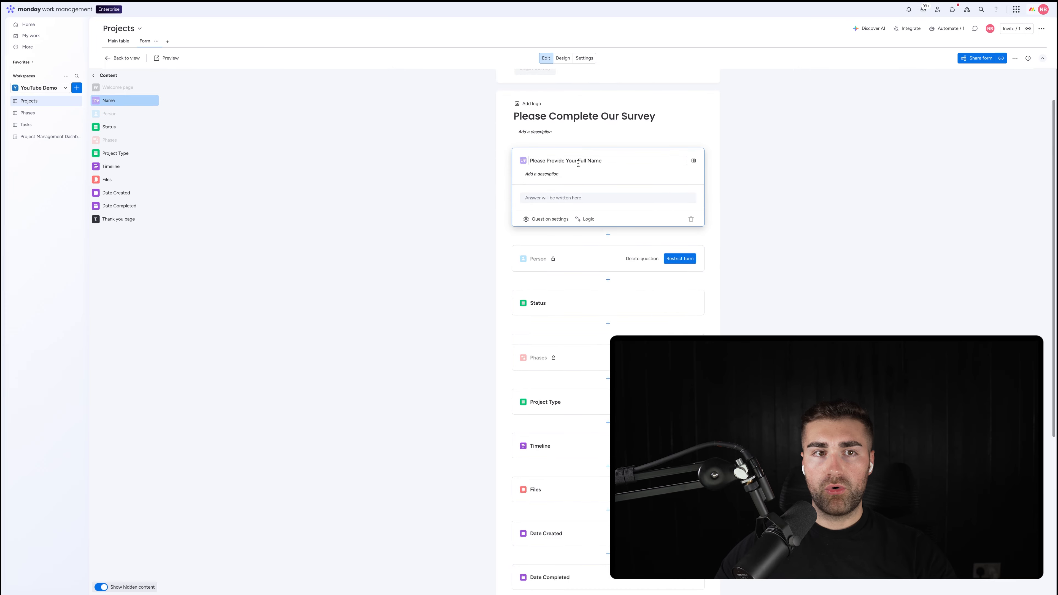
Check the board's main table, and look at the formatting options of the full-name question's description.
{"action": "left_click", "coordinate": [115, 42]}
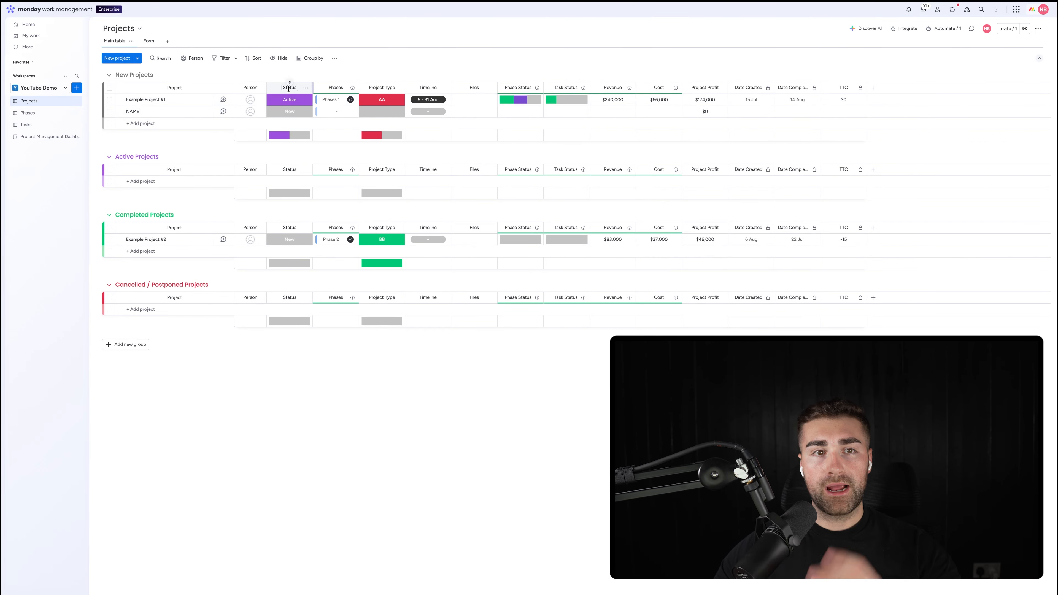
{"action": "left_click", "coordinate": [149, 42]}
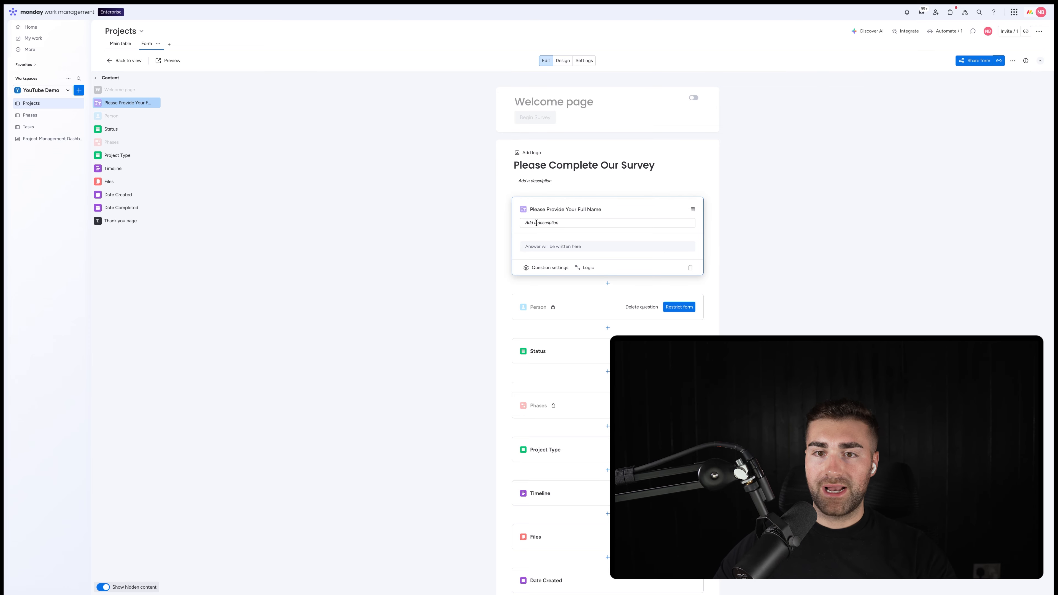
{"action": "left_click", "coordinate": [536, 222]}
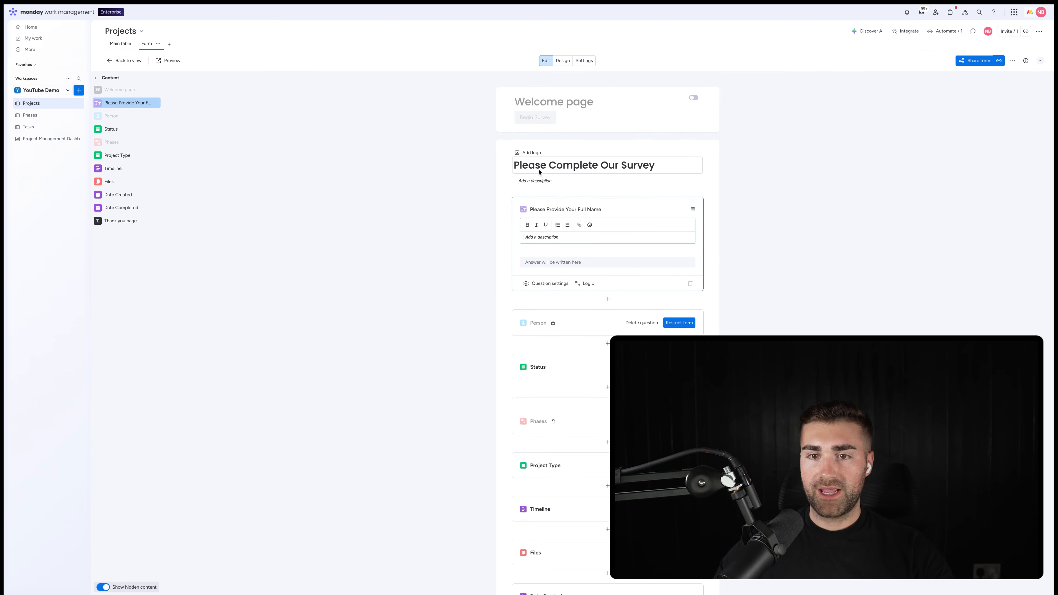
{"action": "left_click", "coordinate": [560, 260]}
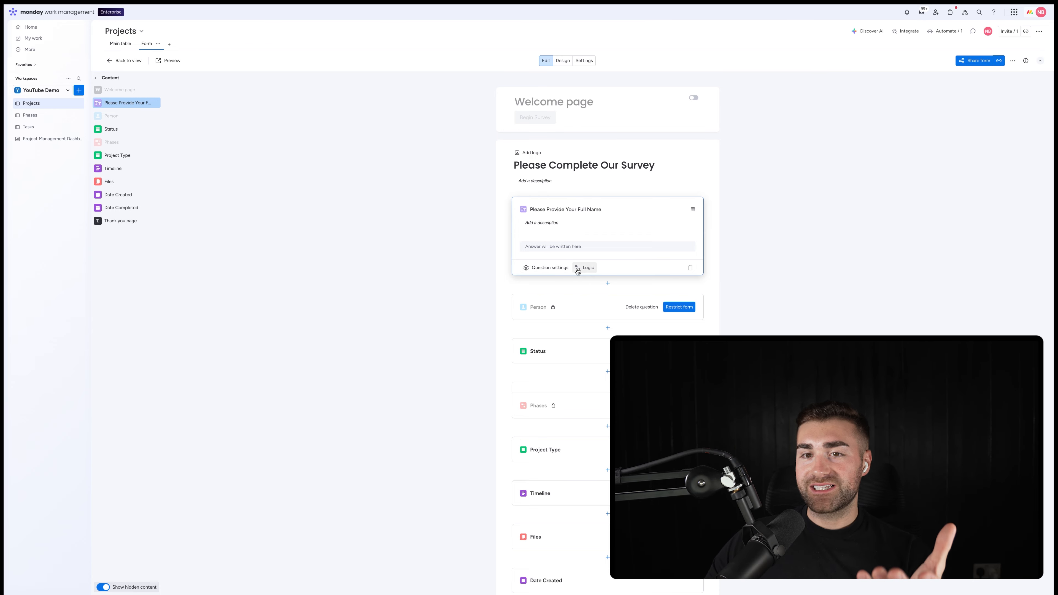
Turn on the full-name question's pre-fill value with Account as source, review the available account fields, and turn pre-fill off.
{"action": "left_click", "coordinate": [534, 267]}
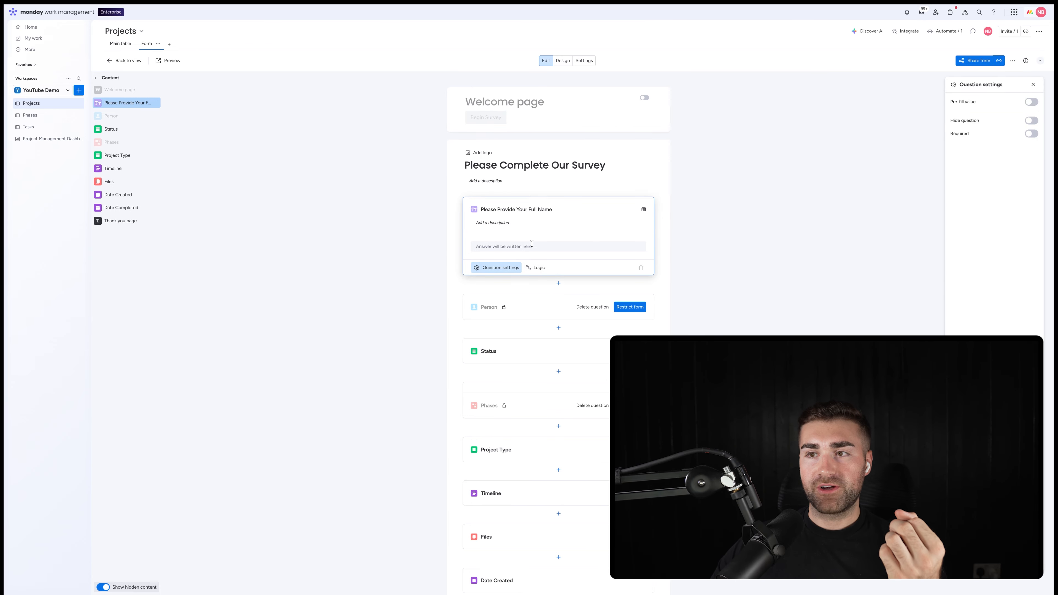
{"action": "left_click", "coordinate": [1031, 102]}
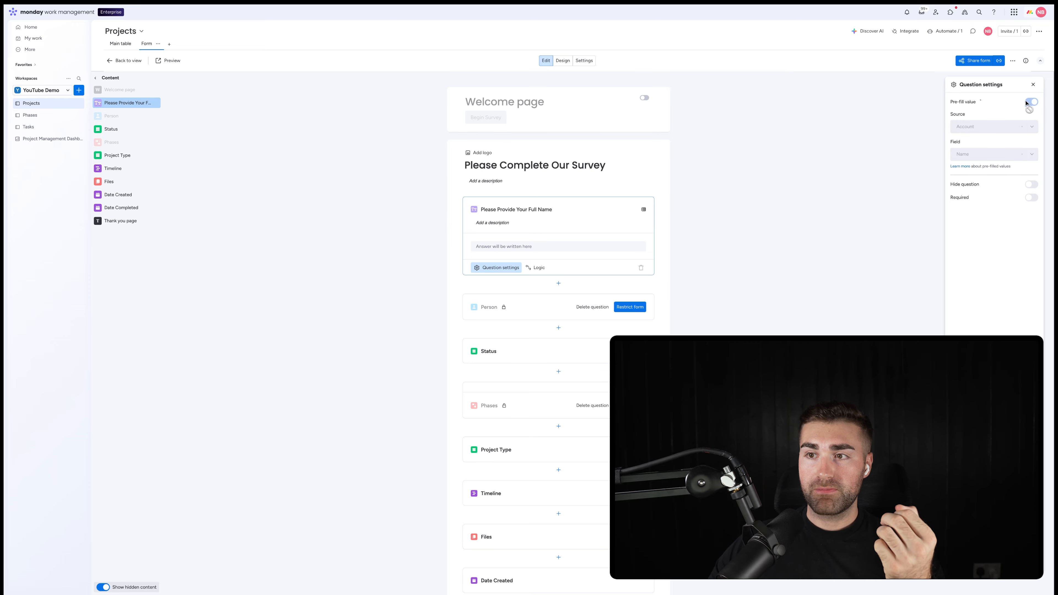
{"action": "left_click", "coordinate": [976, 128]}
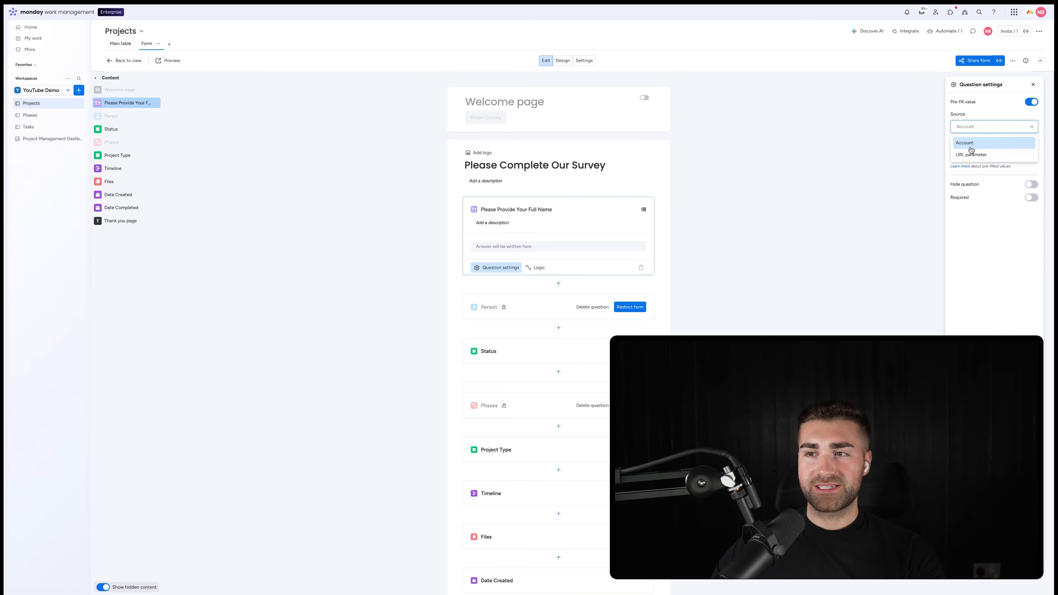
{"action": "left_click", "coordinate": [971, 148]}
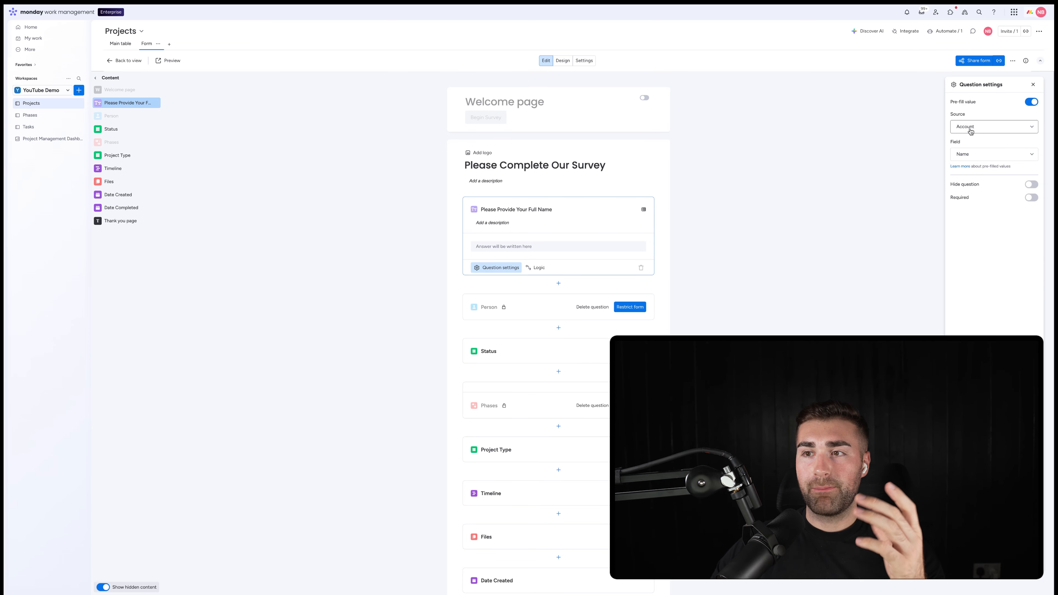
{"action": "left_click", "coordinate": [971, 129]}
{"action": "left_click", "coordinate": [972, 129]}
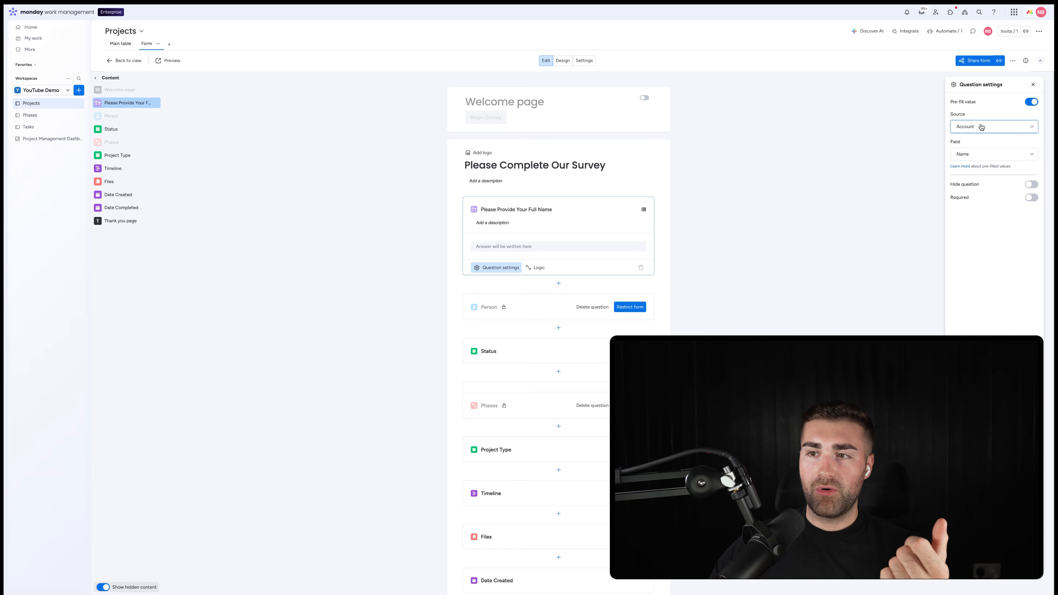
{"action": "left_click", "coordinate": [969, 153]}
{"action": "left_click", "coordinate": [969, 154]}
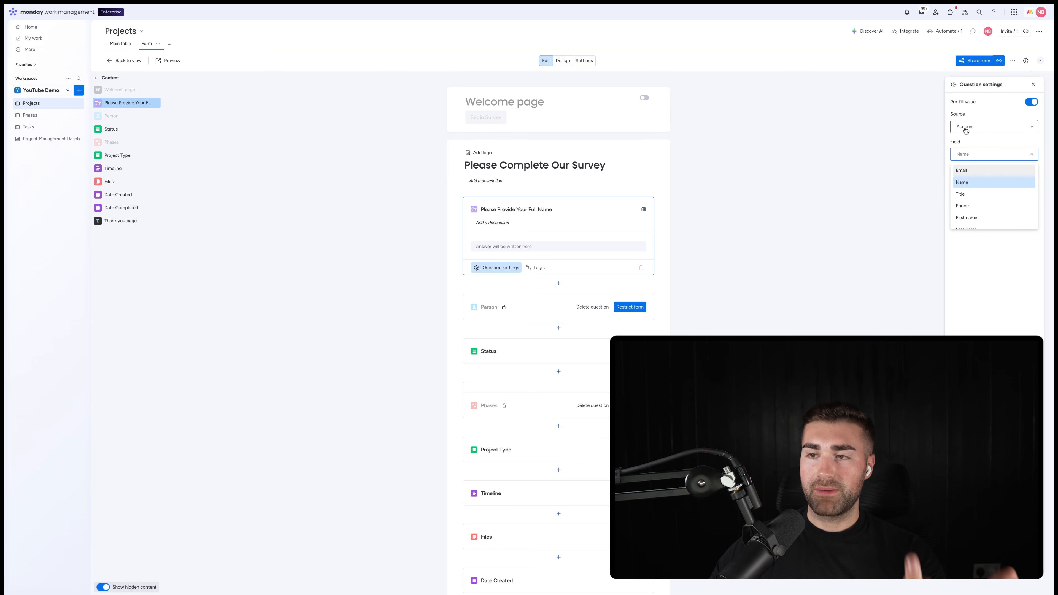
{"action": "scroll", "coordinate": [972, 188], "scroll_direction": "down", "scroll_amount": 2}
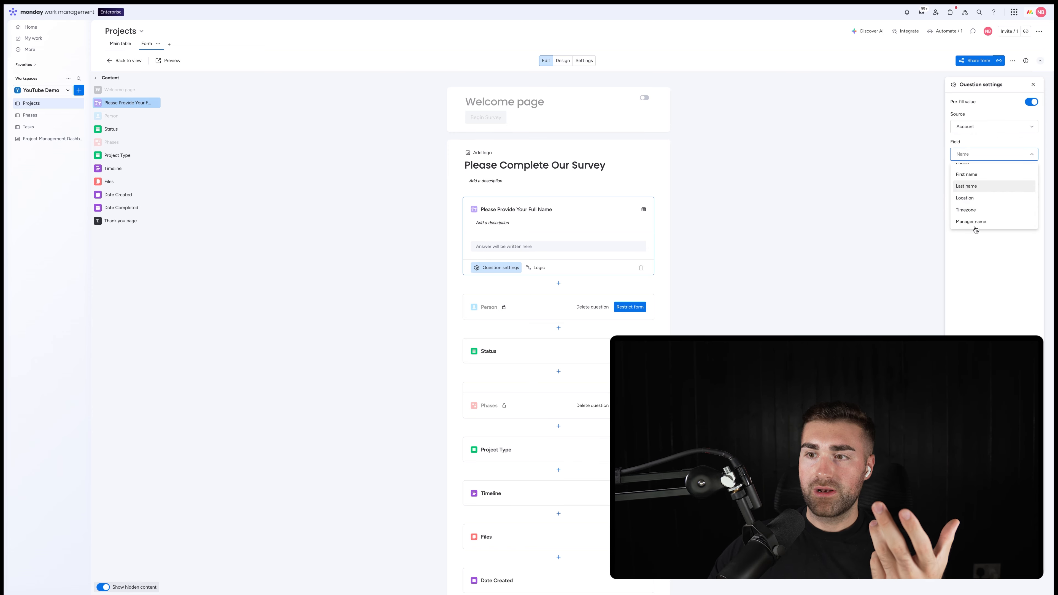
{"action": "scroll", "coordinate": [970, 209], "scroll_direction": "up", "scroll_amount": 2}
{"action": "left_click", "coordinate": [1031, 101]}
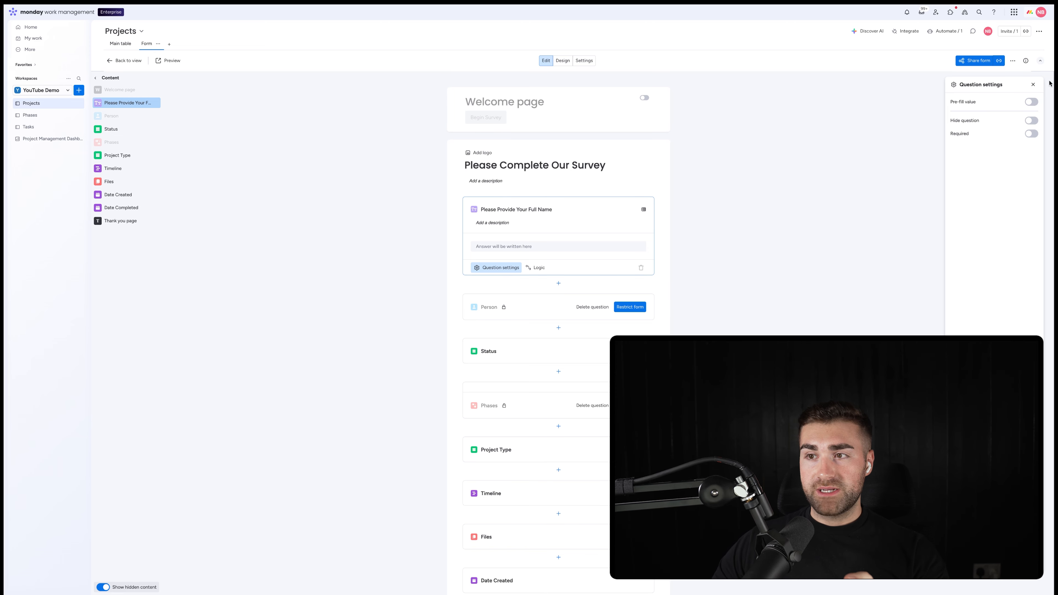
Switch hiding of the full-name question on and off, and make the question required.
{"action": "left_click", "coordinate": [1031, 121]}
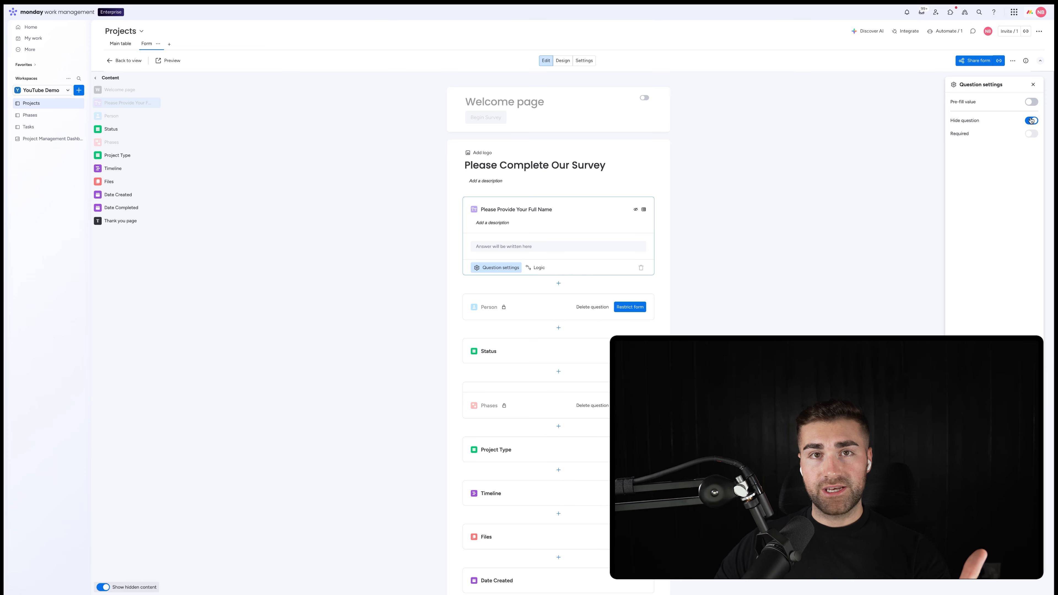
{"action": "left_click", "coordinate": [1031, 120]}
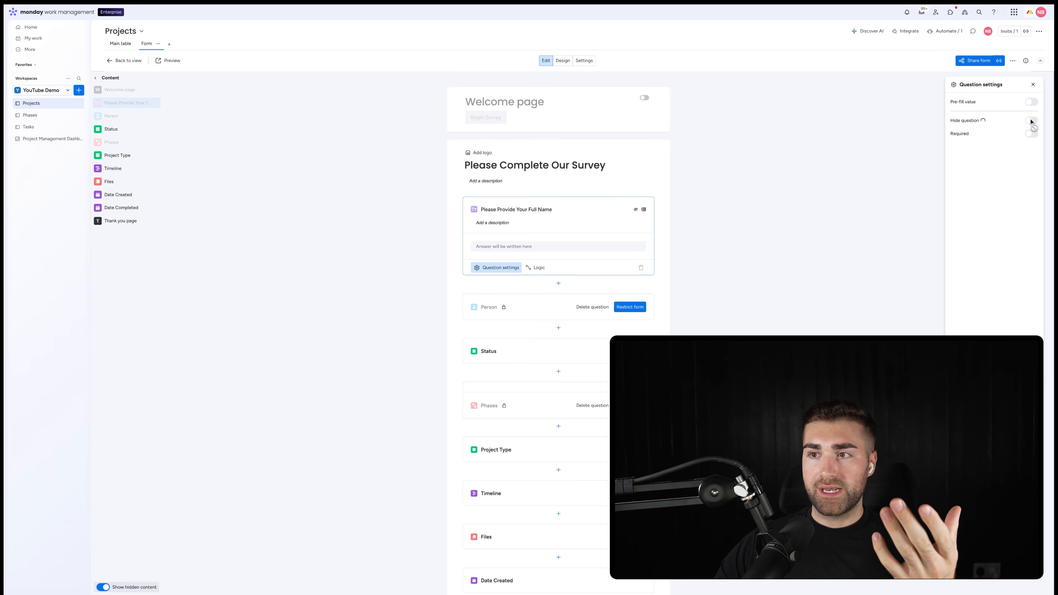
{"action": "left_click", "coordinate": [1031, 134]}
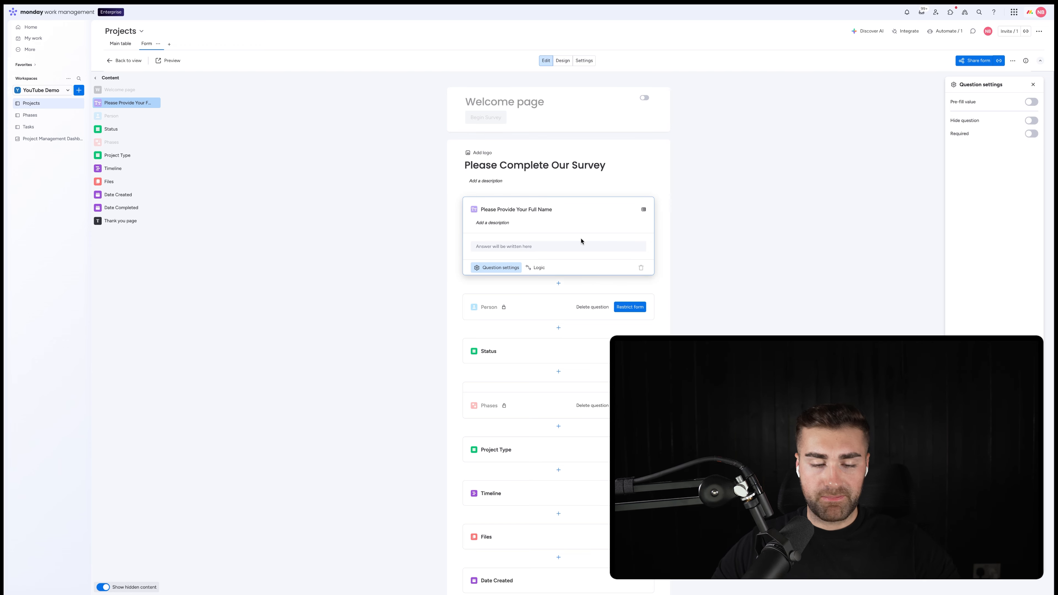
{"action": "left_click", "coordinate": [1029, 134]}
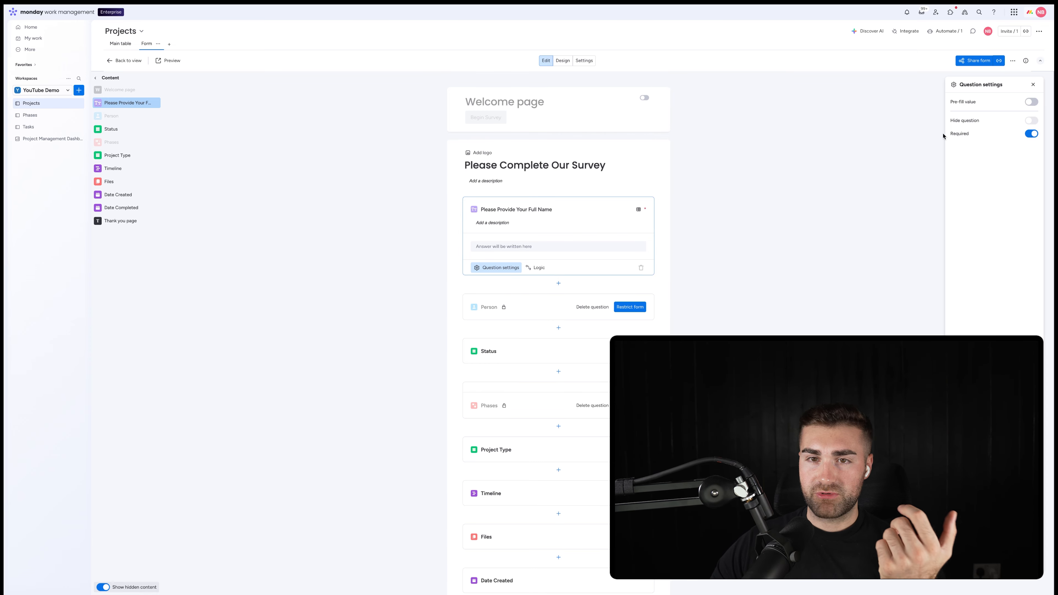
{"action": "left_click", "coordinate": [698, 179]}
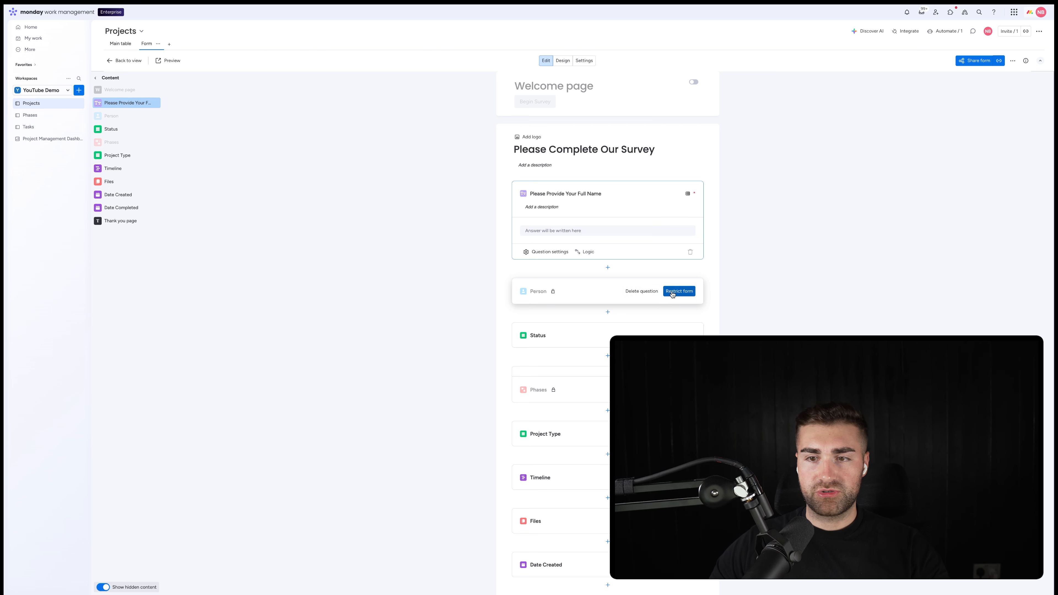
Restrict the form to unlock the Person question, and look at that question's settings.
{"action": "left_click", "coordinate": [647, 293]}
{"action": "left_click", "coordinate": [540, 319]}
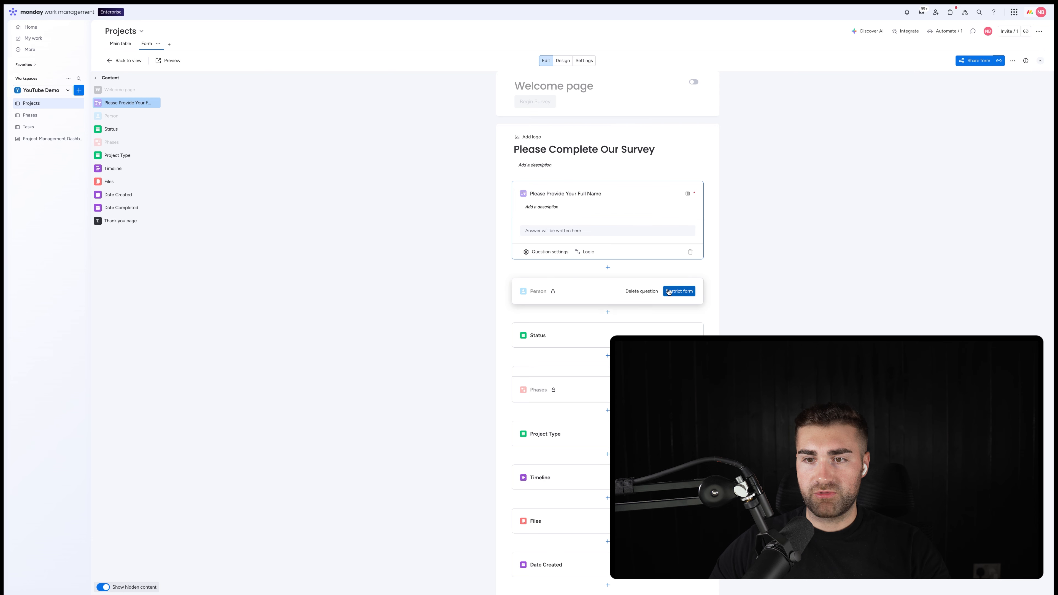
{"action": "left_click", "coordinate": [545, 301]}
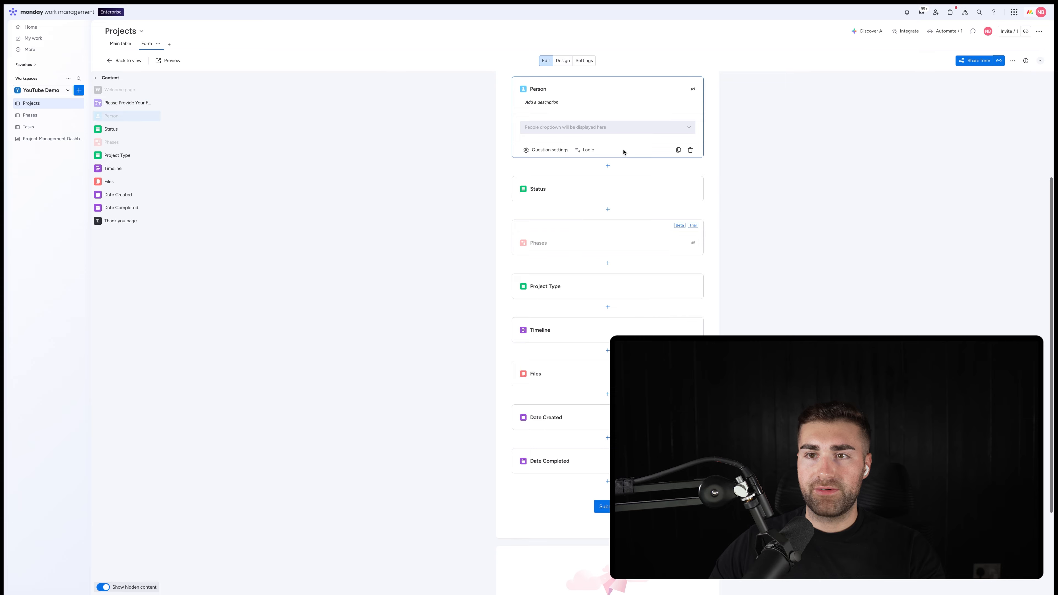
{"action": "left_click", "coordinate": [561, 184]}
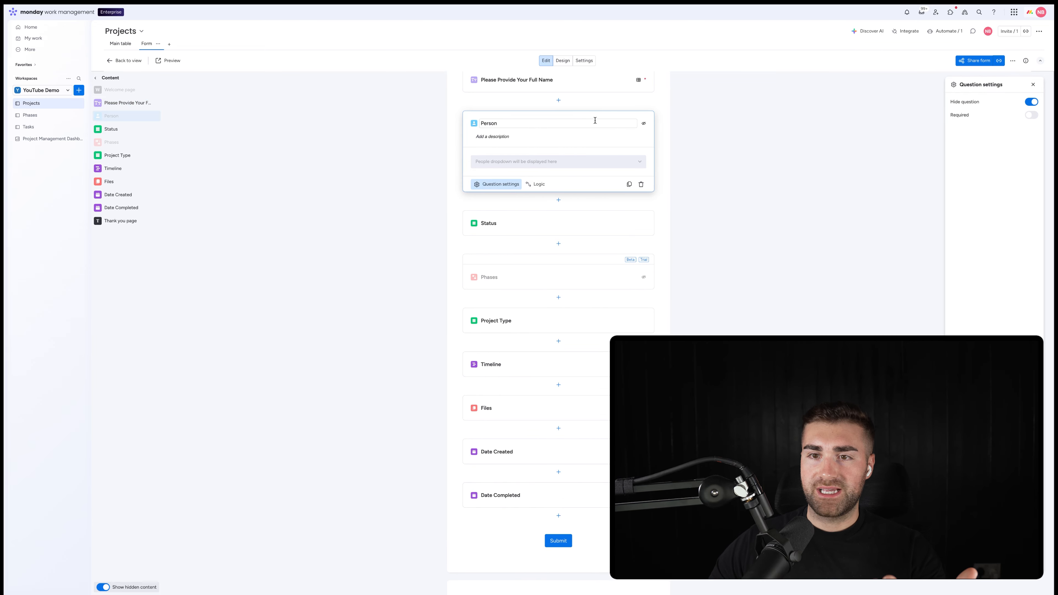
{"action": "left_click", "coordinate": [711, 174]}
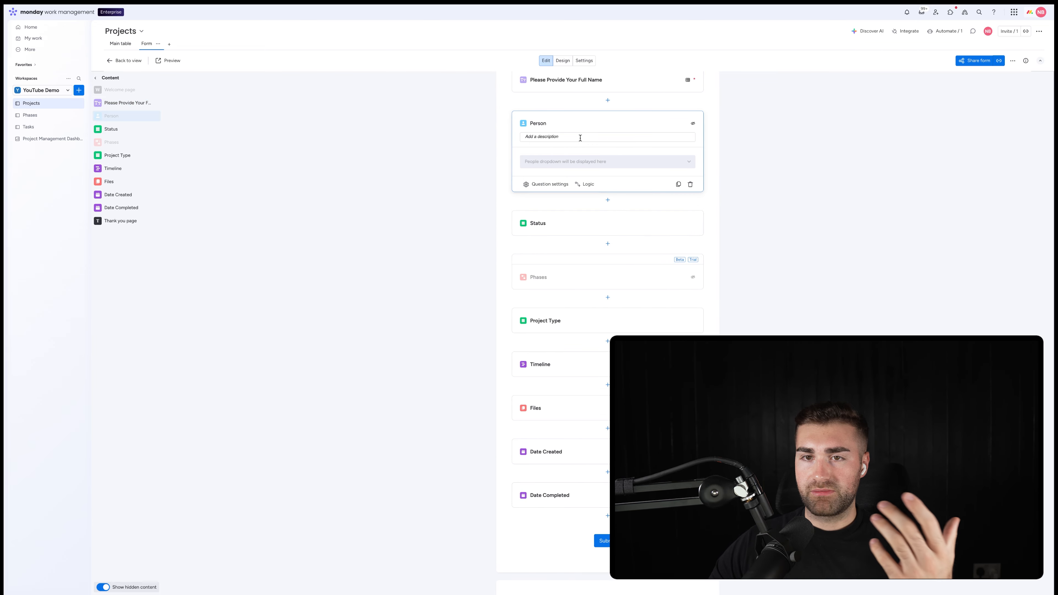
Check the board's main table, and hide the New option of the form's Status question.
{"action": "left_click", "coordinate": [119, 43]}
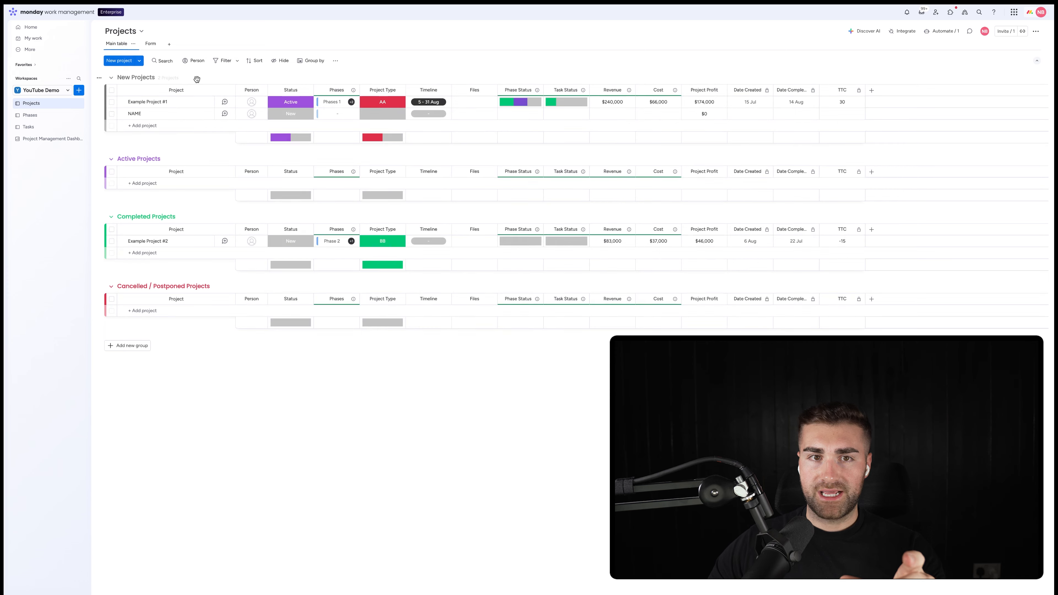
{"action": "left_click", "coordinate": [152, 44]}
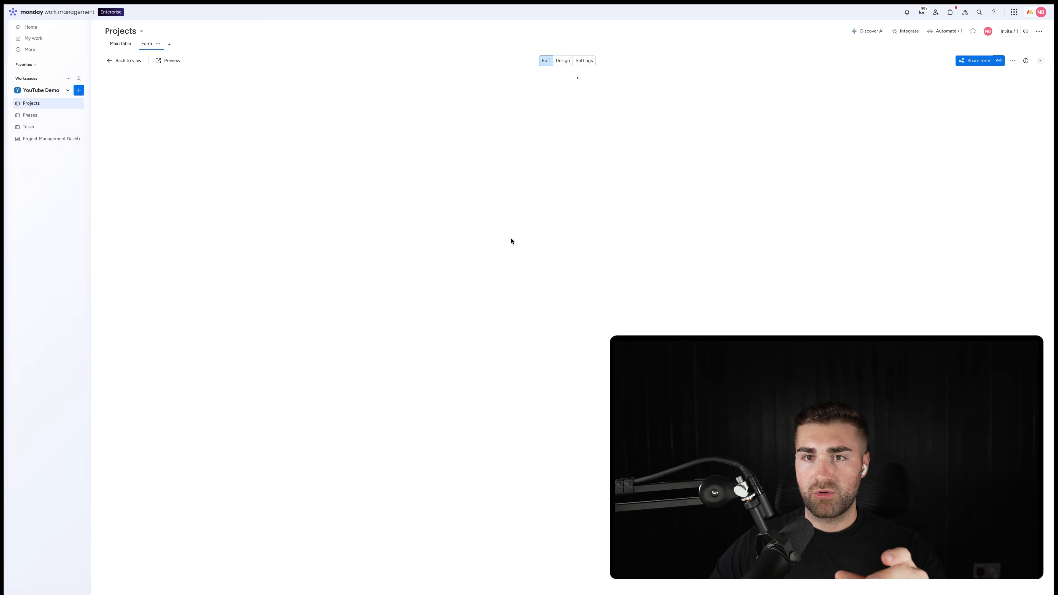
{"action": "left_click", "coordinate": [551, 354]}
{"action": "scroll", "coordinate": [552, 333], "scroll_direction": "down", "scroll_amount": 5}
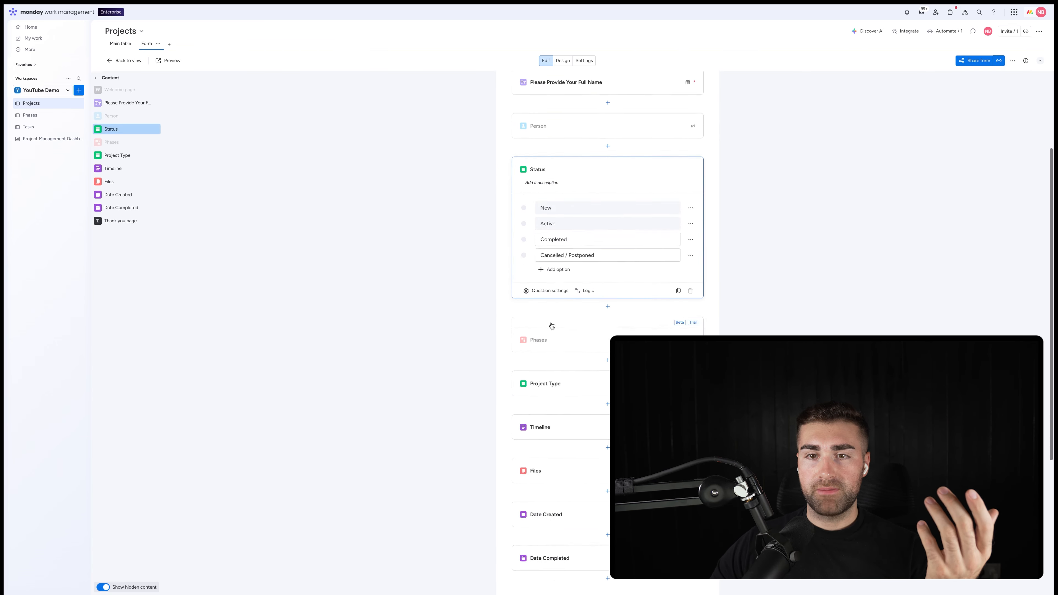
{"action": "scroll", "coordinate": [552, 150], "scroll_direction": "up", "scroll_amount": 1}
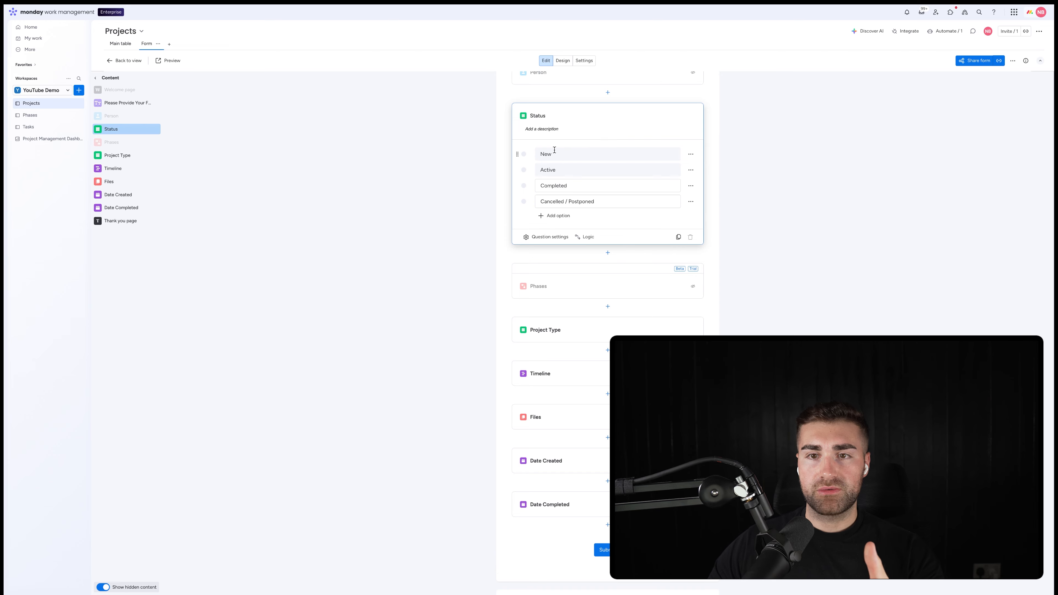
{"action": "left_click", "coordinate": [690, 155]}
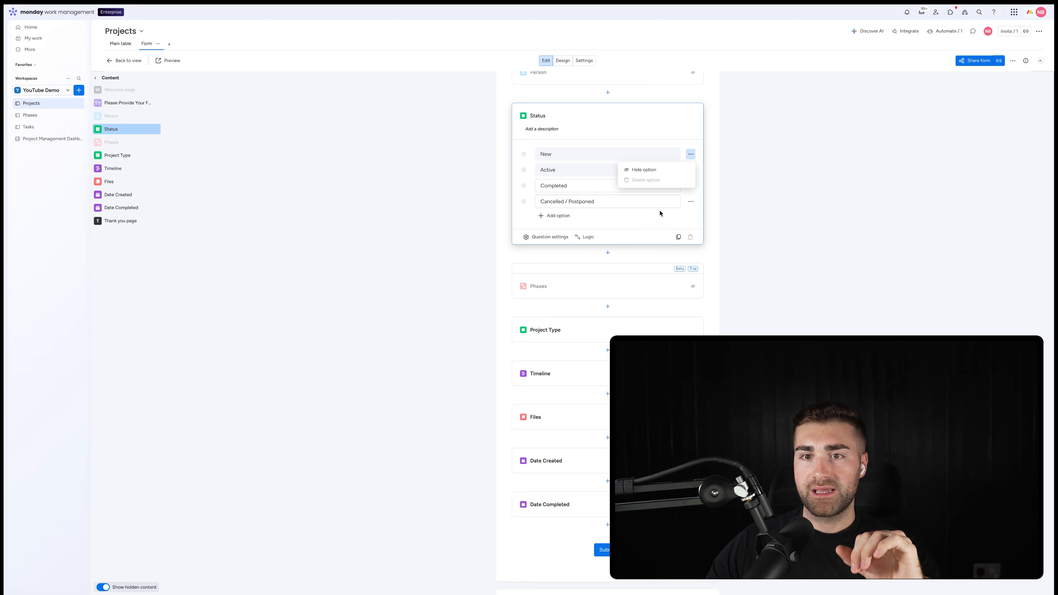
{"action": "left_click", "coordinate": [653, 171]}
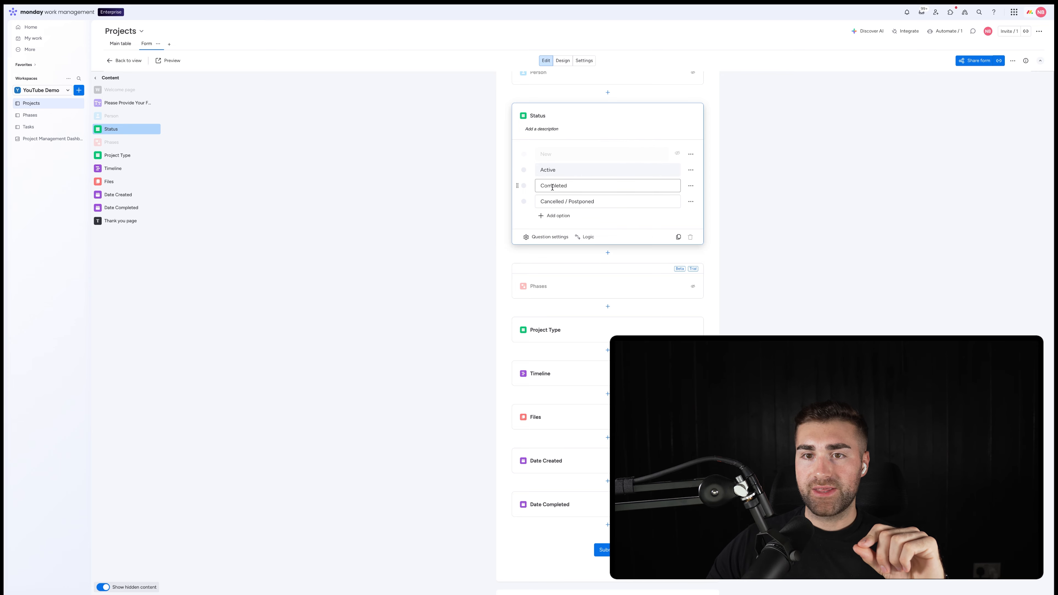
Rename the Status question's Completed option as "Completed - Demo", and check the status labels of Example Project #1 on the board.
{"action": "left_click", "coordinate": [590, 185]}
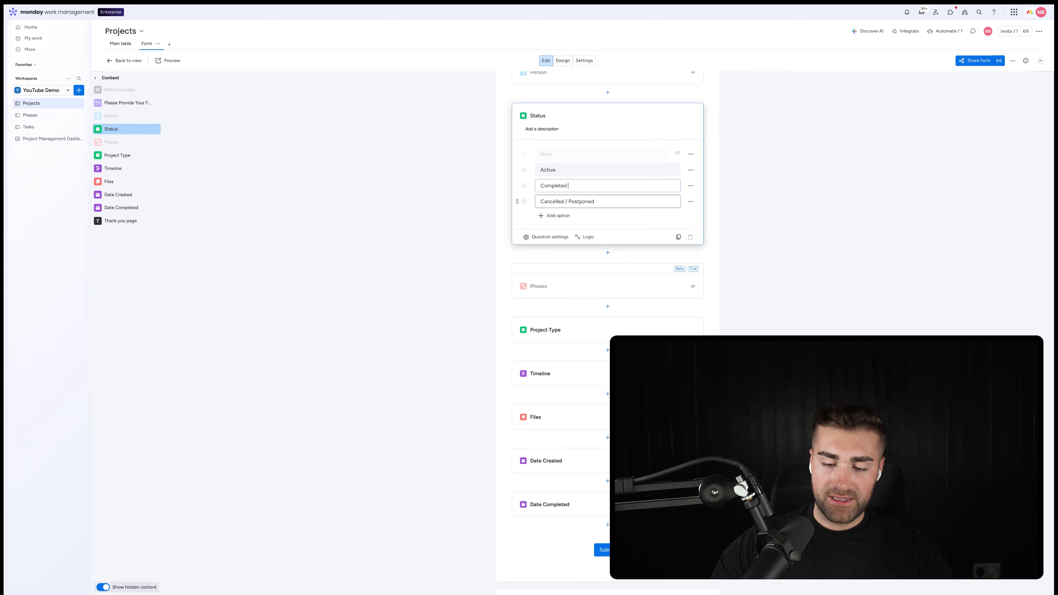
{"action": "type", "text": "- De"}
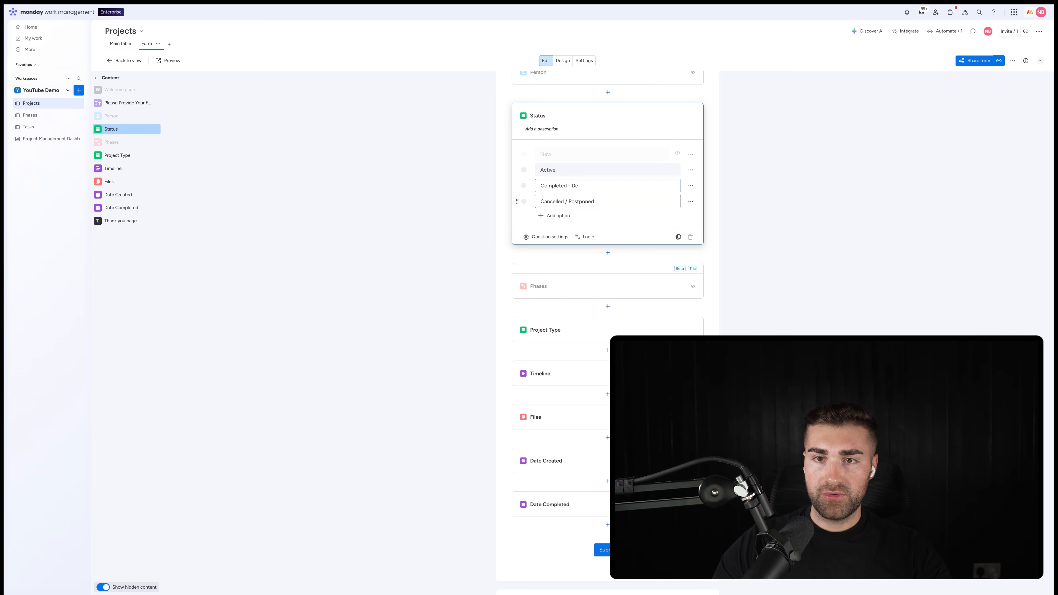
{"action": "type", "text": "mo"}
{"action": "left_click", "coordinate": [388, 137]}
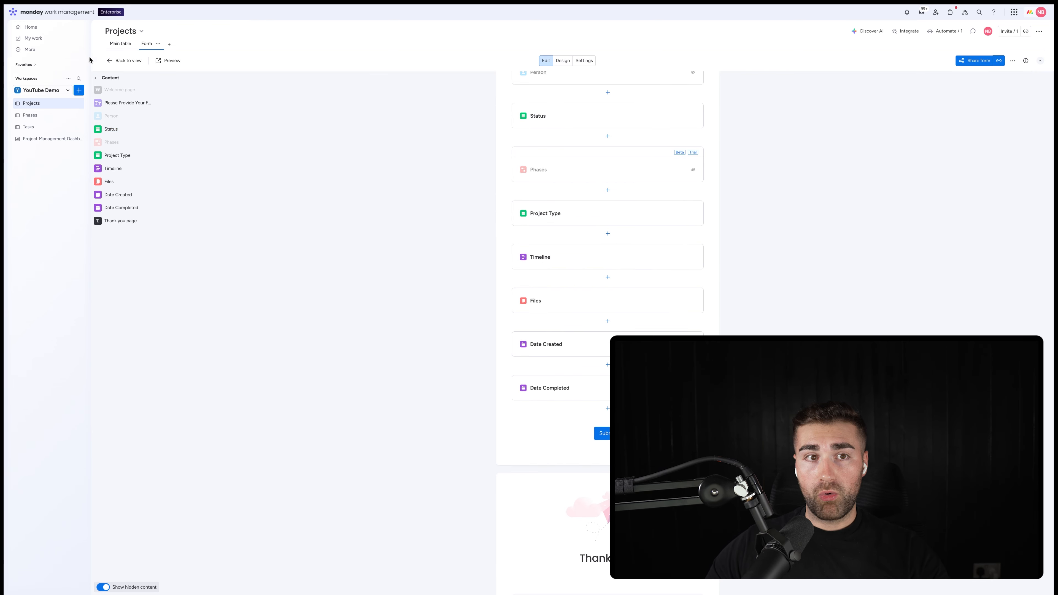
{"action": "left_click", "coordinate": [109, 44]}
{"action": "left_click", "coordinate": [290, 102]}
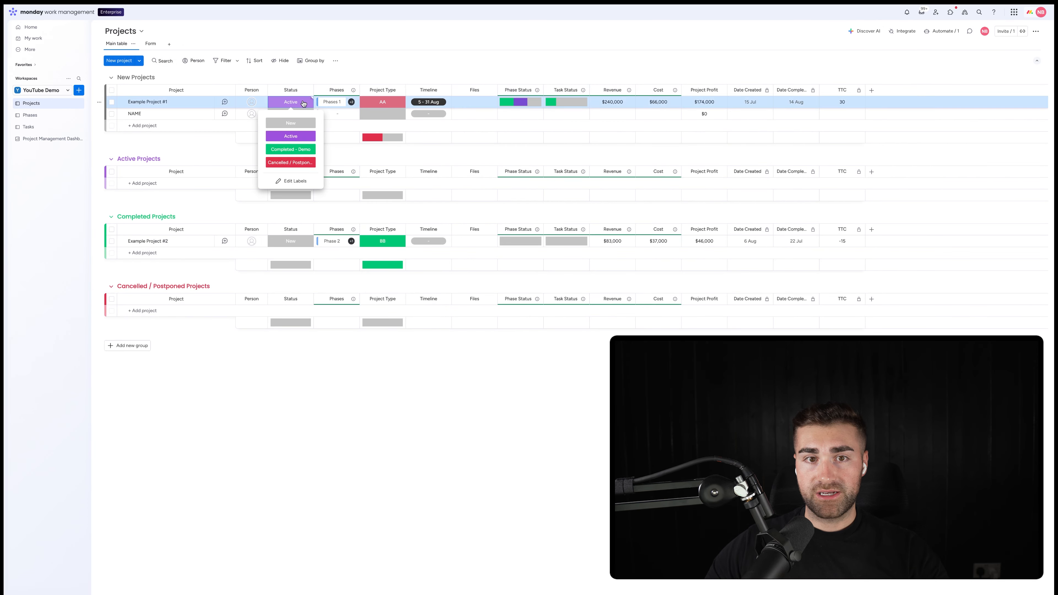
Return to the form and rename the Status question's "Completed - Demo" option back to "Completed".
{"action": "left_click", "coordinate": [150, 44]}
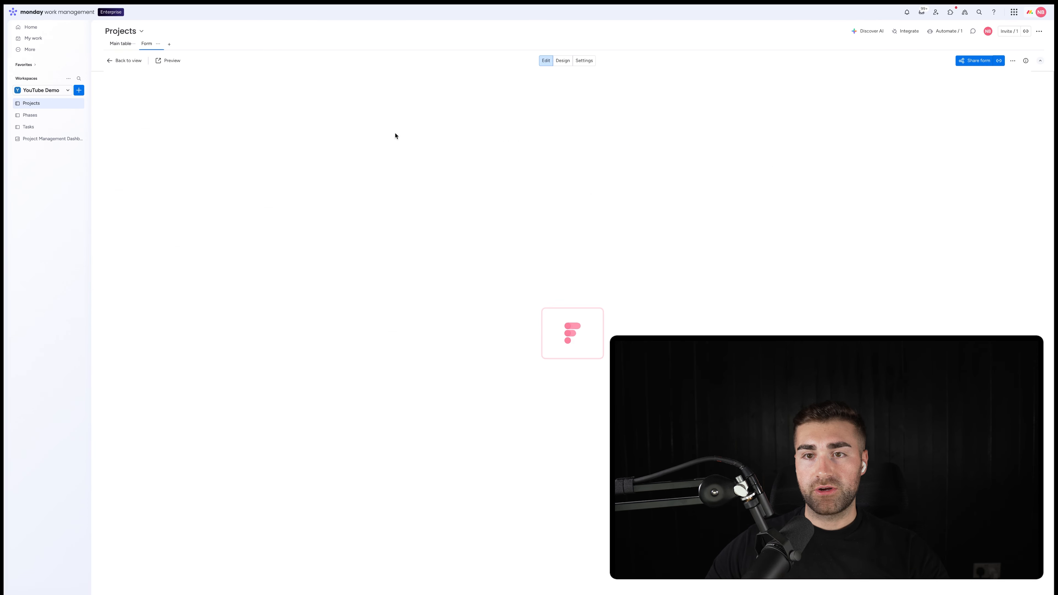
{"action": "left_click", "coordinate": [586, 296]}
{"action": "scroll", "coordinate": [600, 292], "scroll_direction": "down", "scroll_amount": 5}
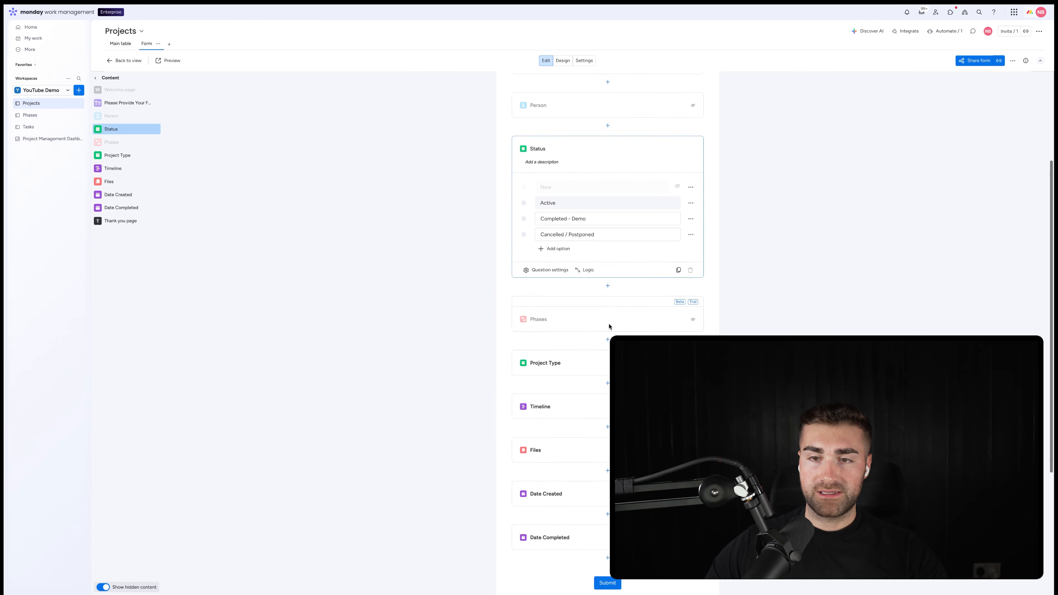
{"action": "double_click", "coordinate": [580, 160]}
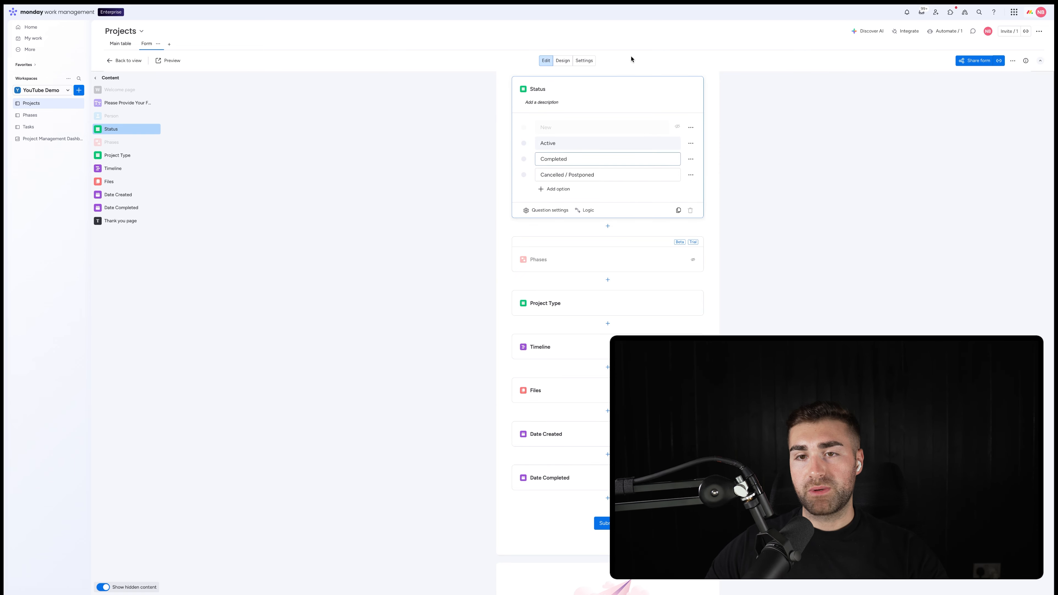
{"action": "left_click", "coordinate": [401, 142]}
Review the available display styles and option orders in the Status question's settings.
{"action": "left_click", "coordinate": [585, 102]}
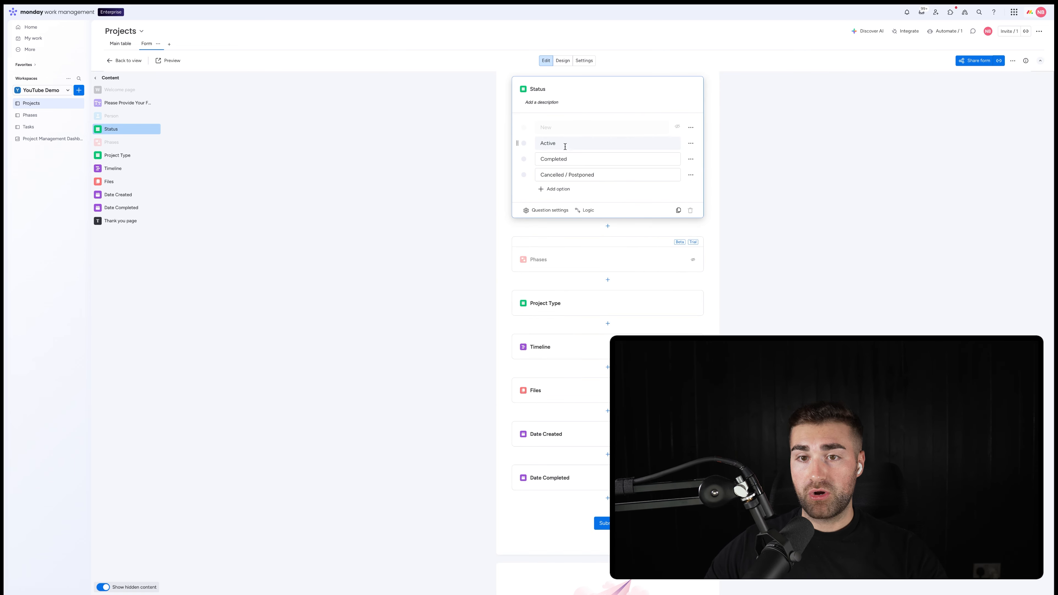
{"action": "left_click", "coordinate": [544, 210]}
{"action": "left_click", "coordinate": [984, 113]}
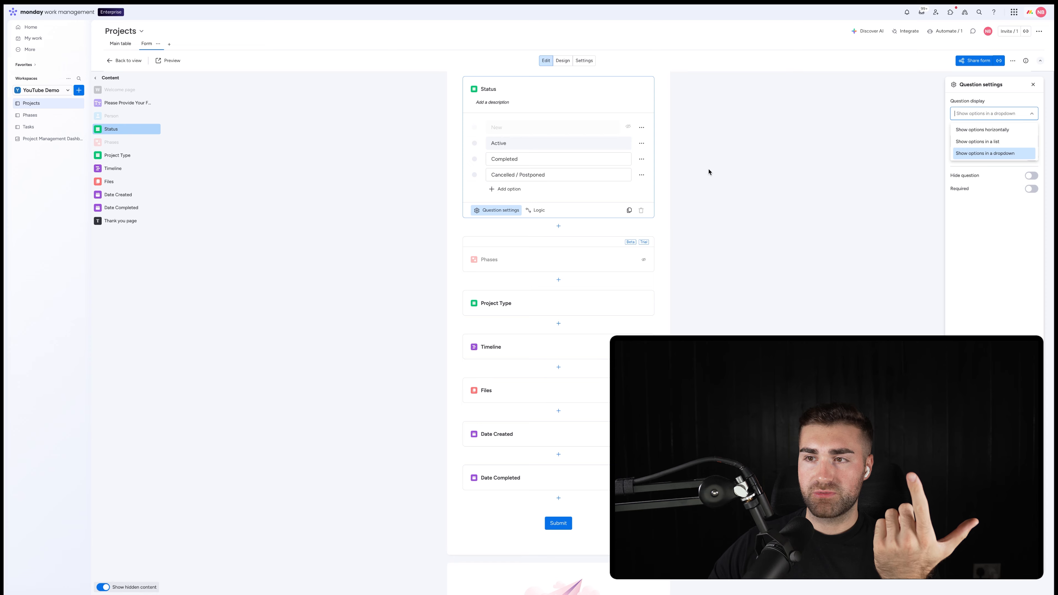
{"action": "left_click", "coordinate": [954, 113]}
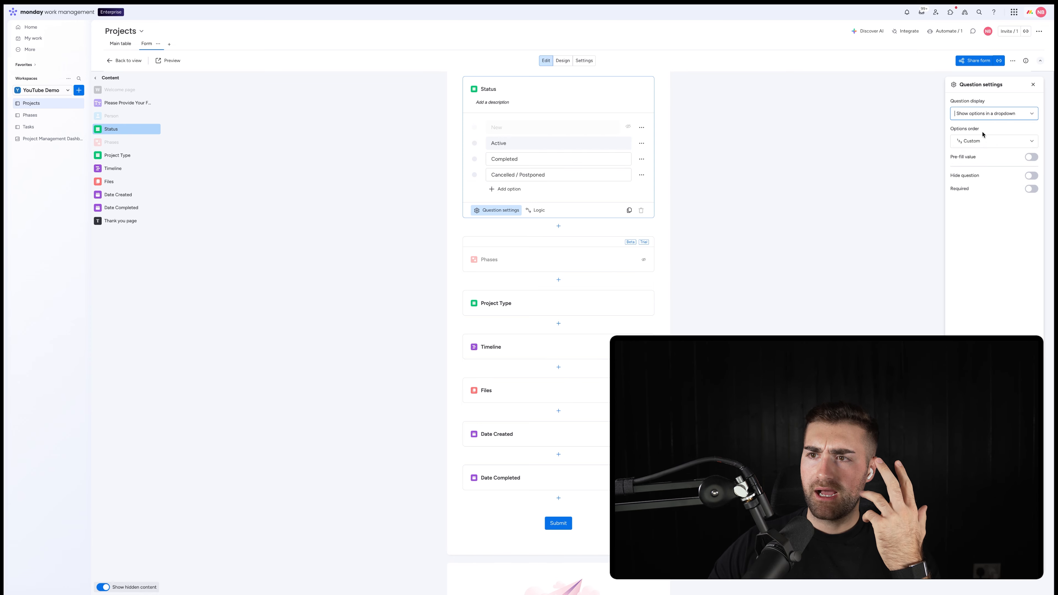
{"action": "left_click", "coordinate": [975, 145]}
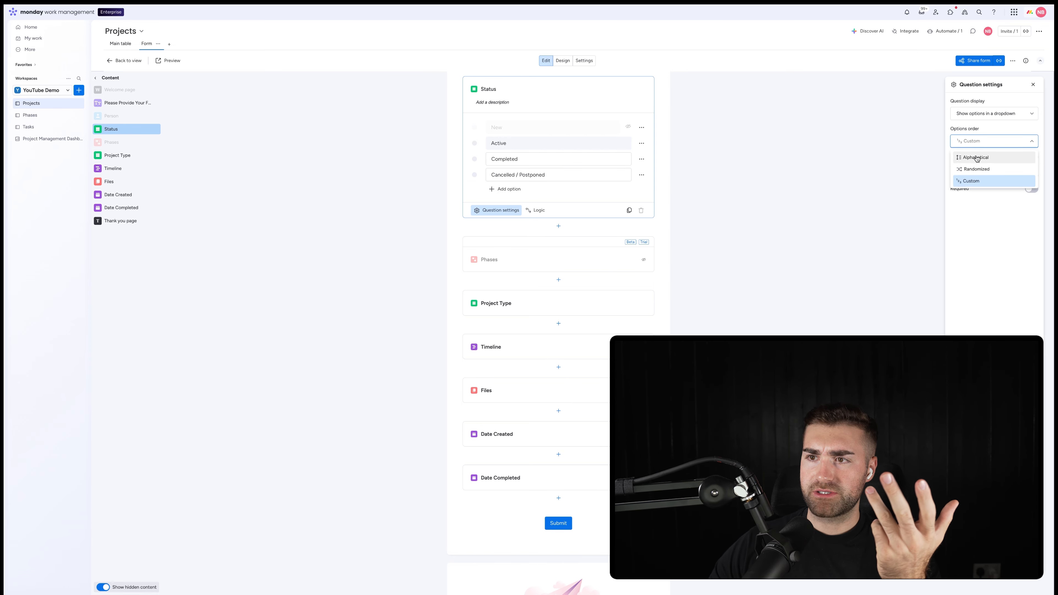
{"action": "left_click", "coordinate": [978, 143]}
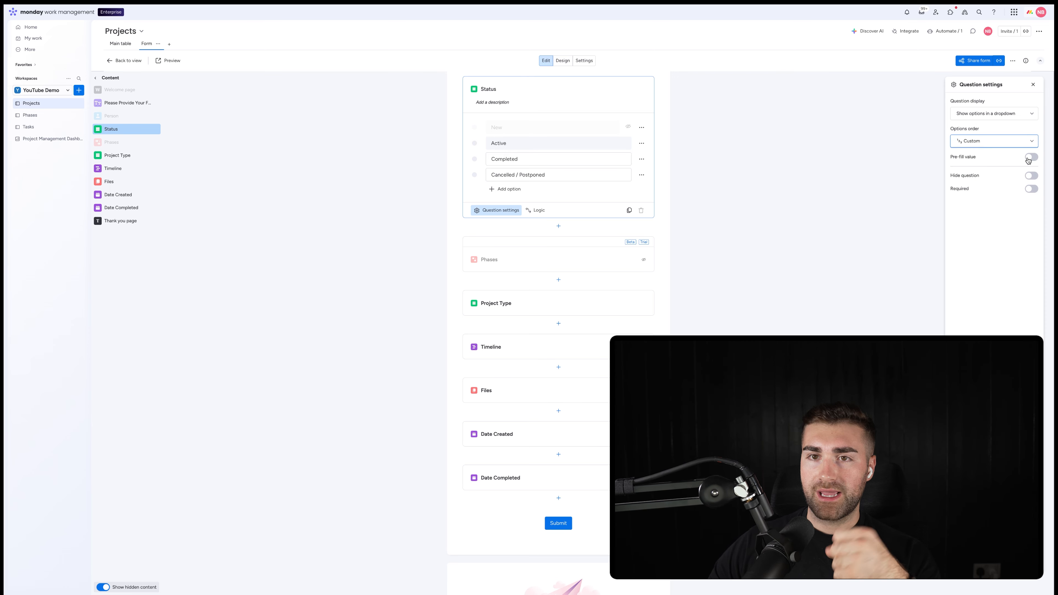
Switch hiding of the Status question on and off, and make the question required.
{"action": "left_click", "coordinate": [1032, 175]}
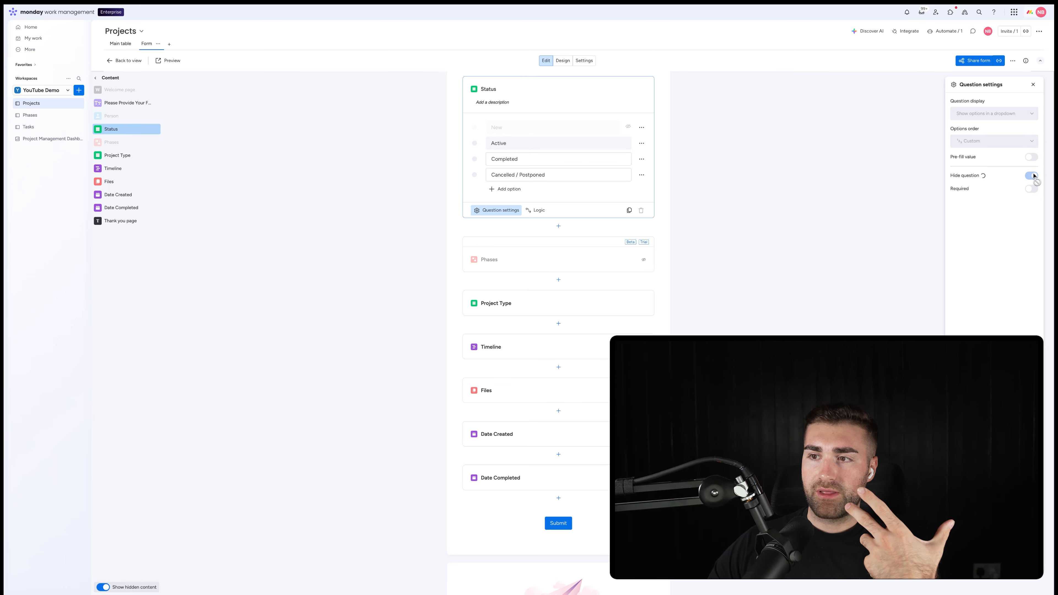
{"action": "left_click", "coordinate": [1032, 175]}
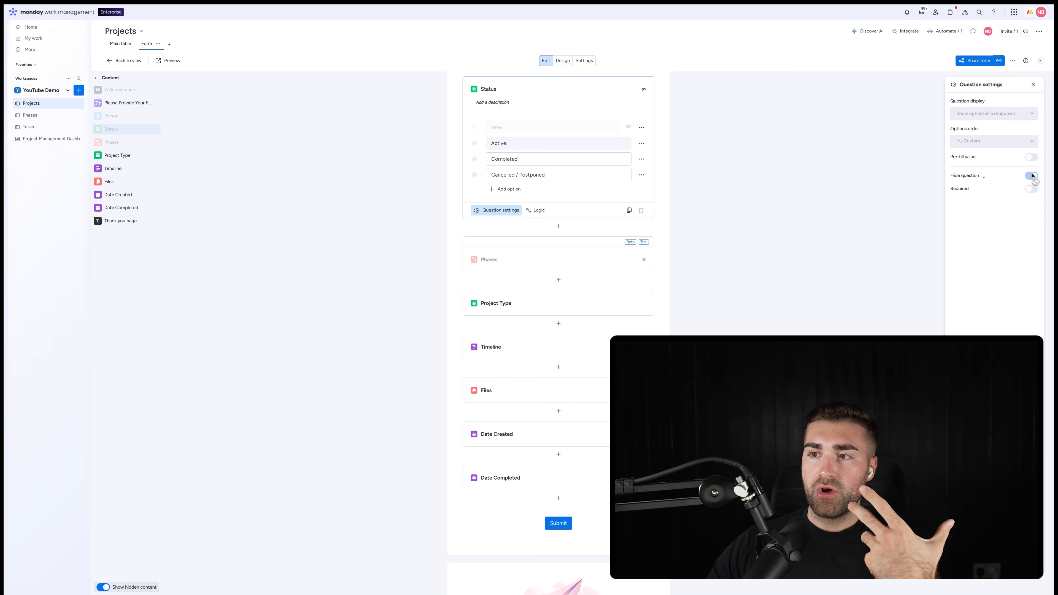
{"action": "left_click", "coordinate": [1032, 189]}
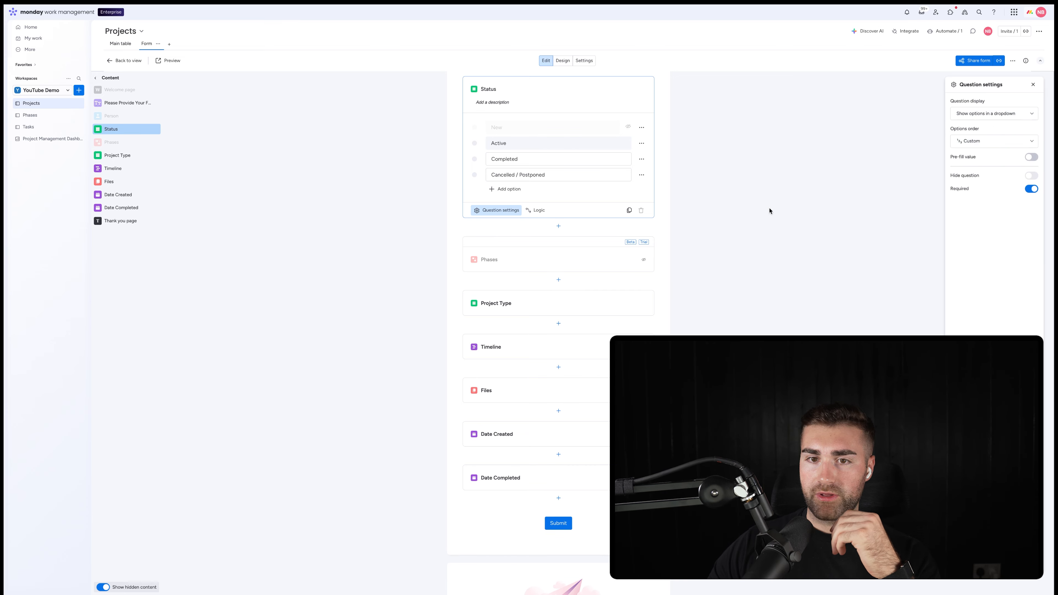
{"action": "left_click", "coordinate": [766, 215]}
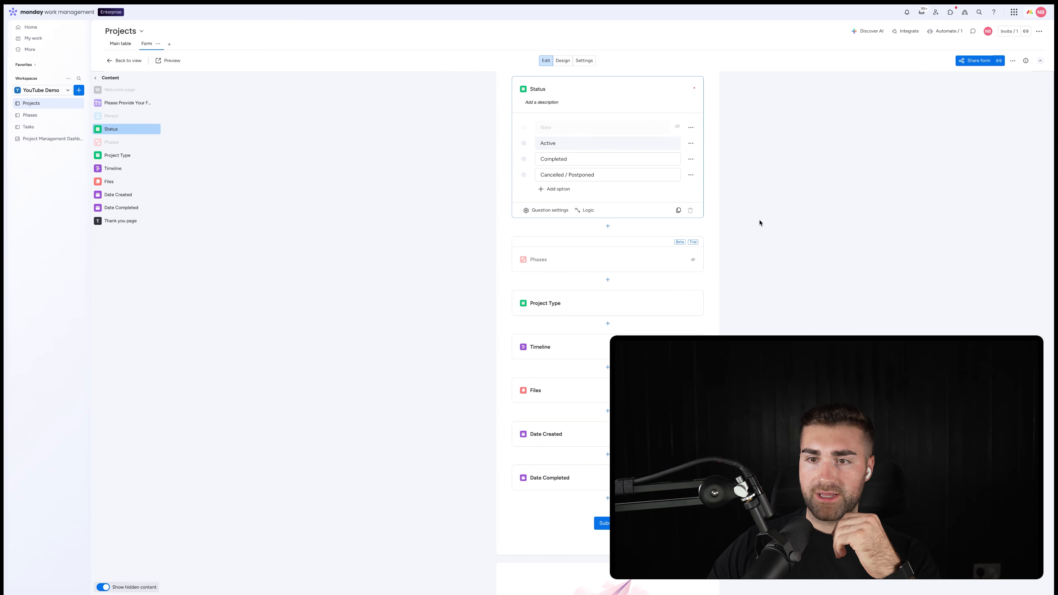
Look at the Phases question's settings and read the note on its Trial label.
{"action": "left_click", "coordinate": [589, 336]}
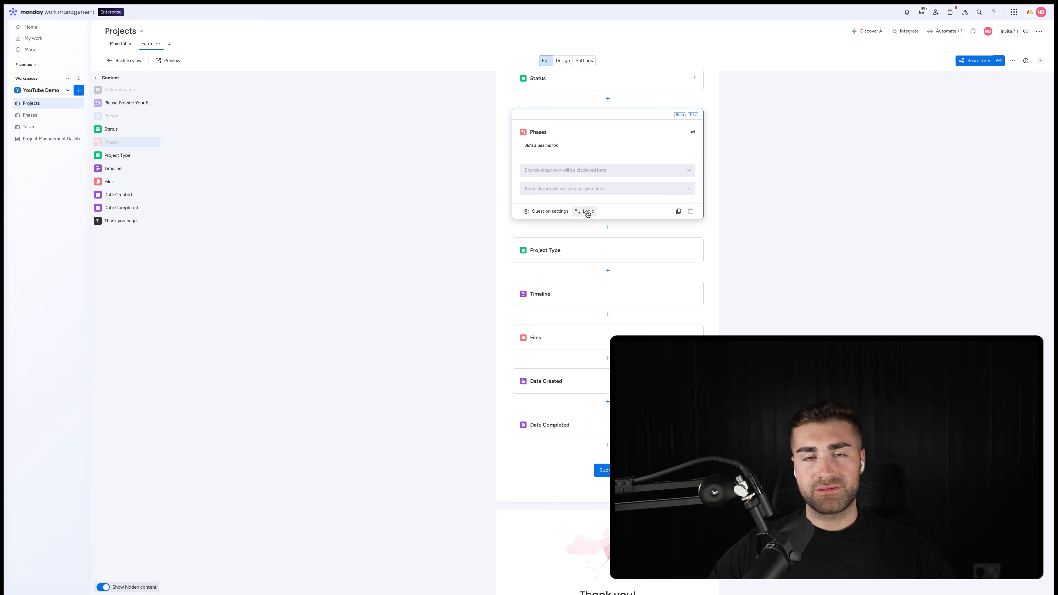
{"action": "left_click", "coordinate": [540, 212]}
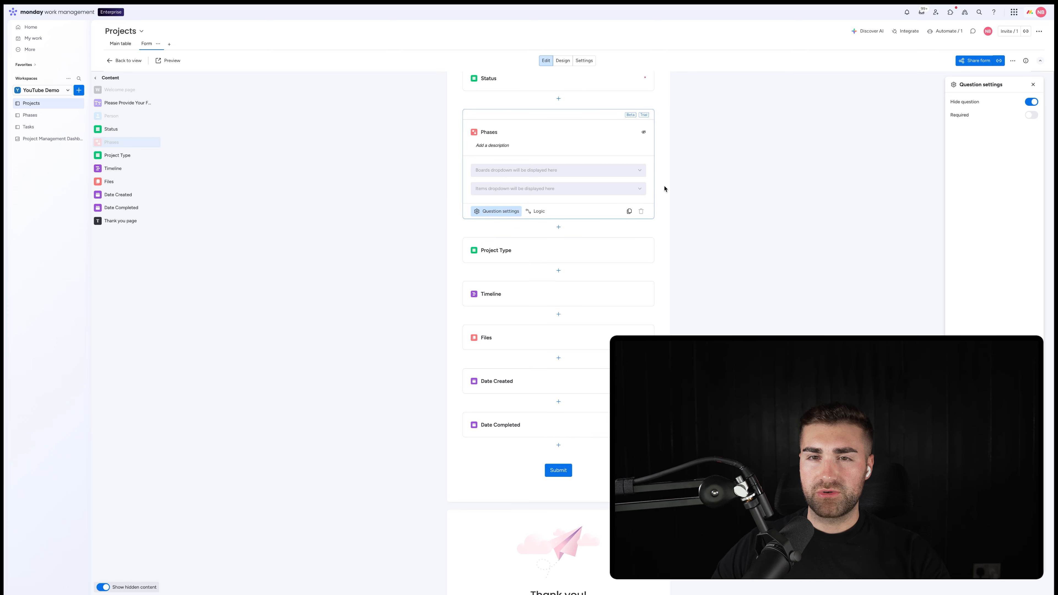
{"action": "left_click", "coordinate": [1034, 85]}
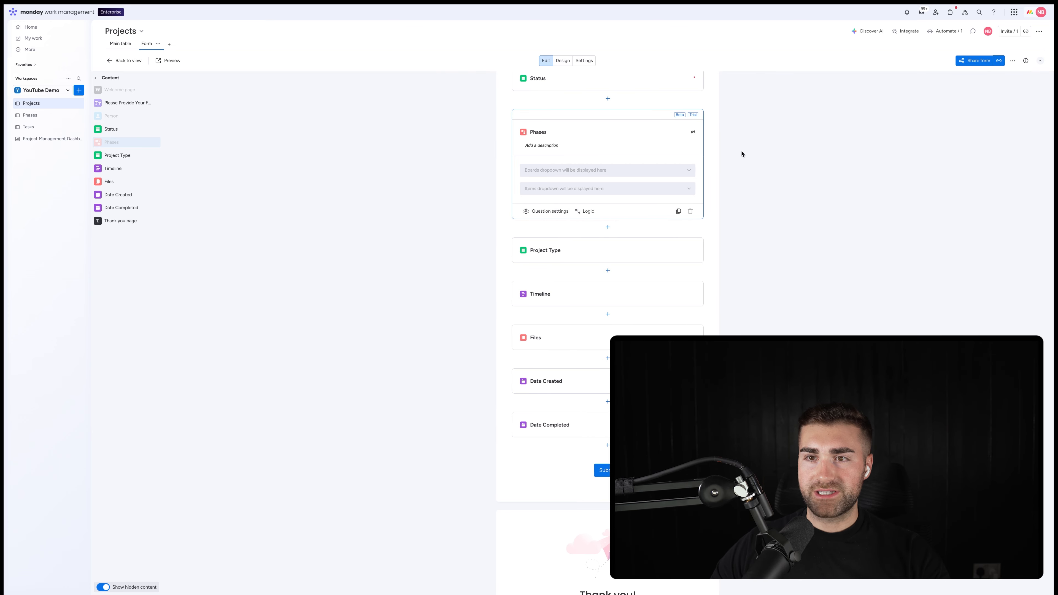
{"action": "scroll", "coordinate": [662, 144], "scroll_direction": "up", "scroll_amount": 2}
{"action": "mouse_move", "coordinate": [695, 189]}
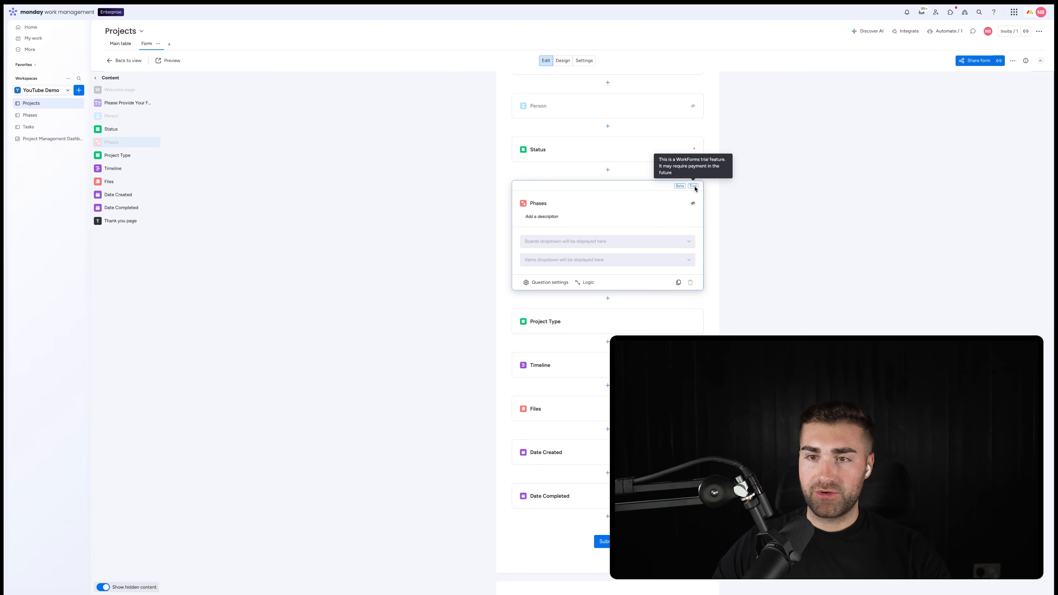
{"action": "left_click", "coordinate": [772, 227]}
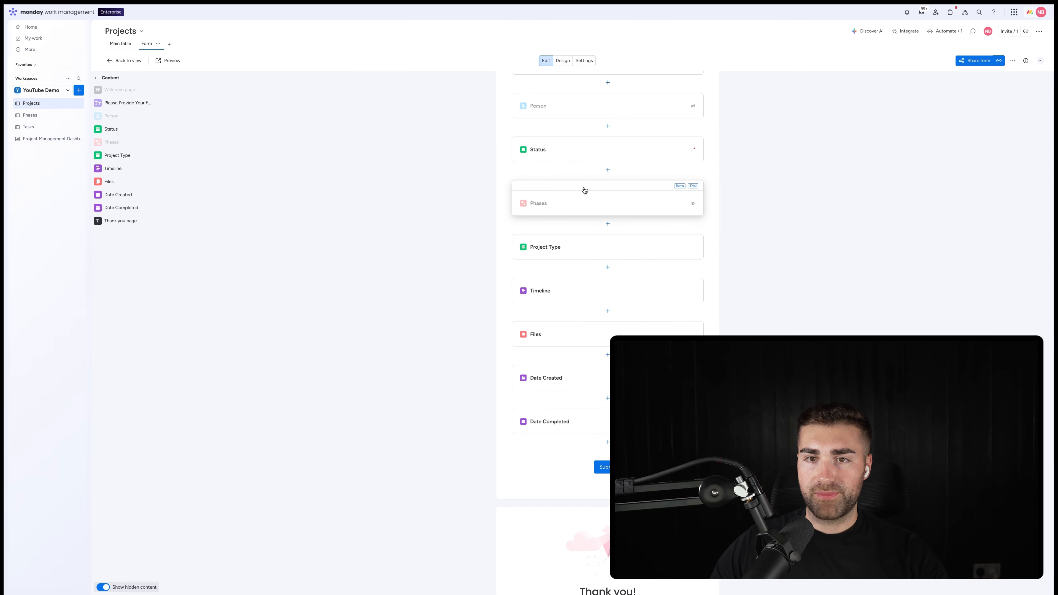
Look at the Project Type question's options and its conditional logic settings.
{"action": "left_click", "coordinate": [537, 247]}
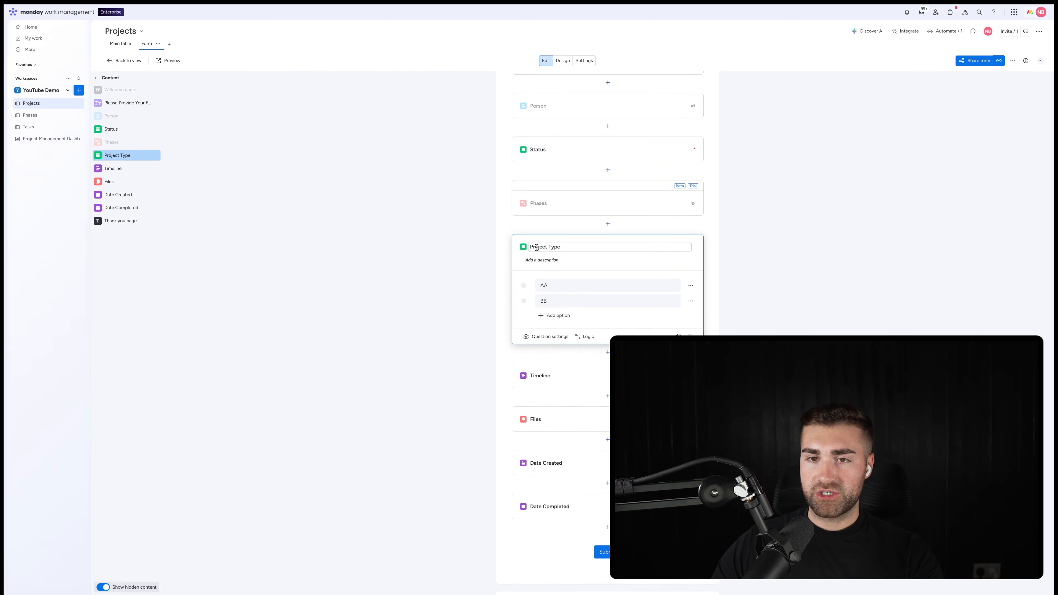
{"action": "scroll", "coordinate": [537, 247], "scroll_direction": "down", "scroll_amount": 4}
{"action": "scroll", "coordinate": [565, 171], "scroll_direction": "up", "scroll_amount": 1}
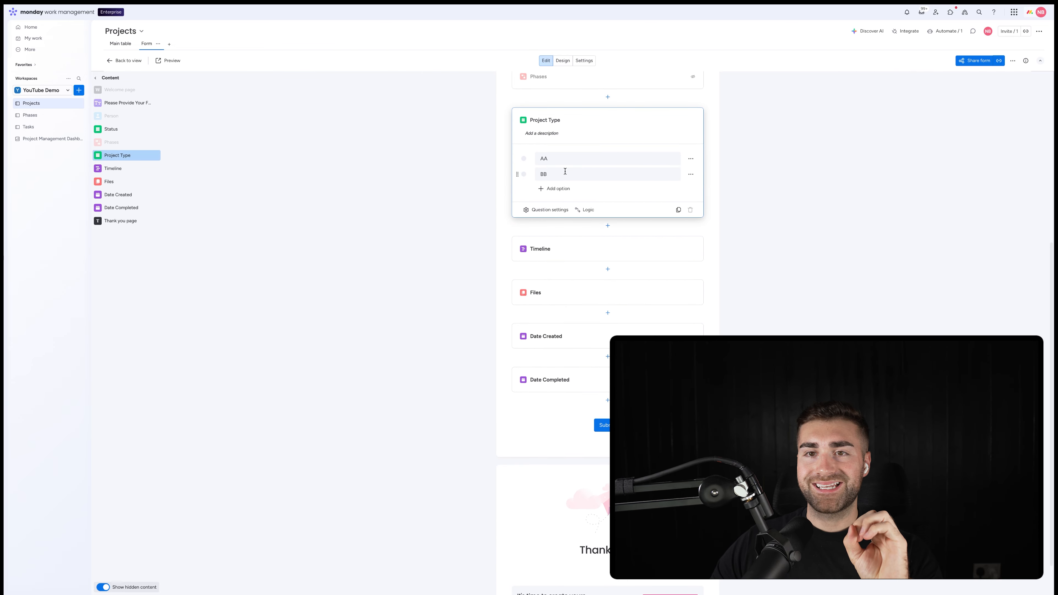
{"action": "scroll", "coordinate": [565, 172], "scroll_direction": "up", "scroll_amount": 2}
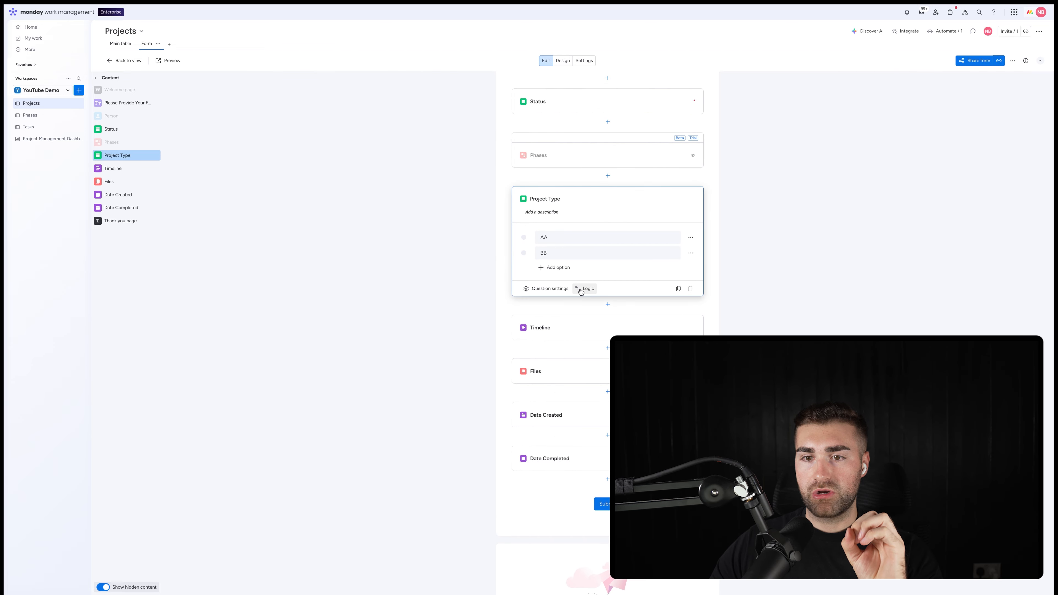
{"action": "left_click", "coordinate": [581, 290]}
{"action": "left_click", "coordinate": [732, 130]}
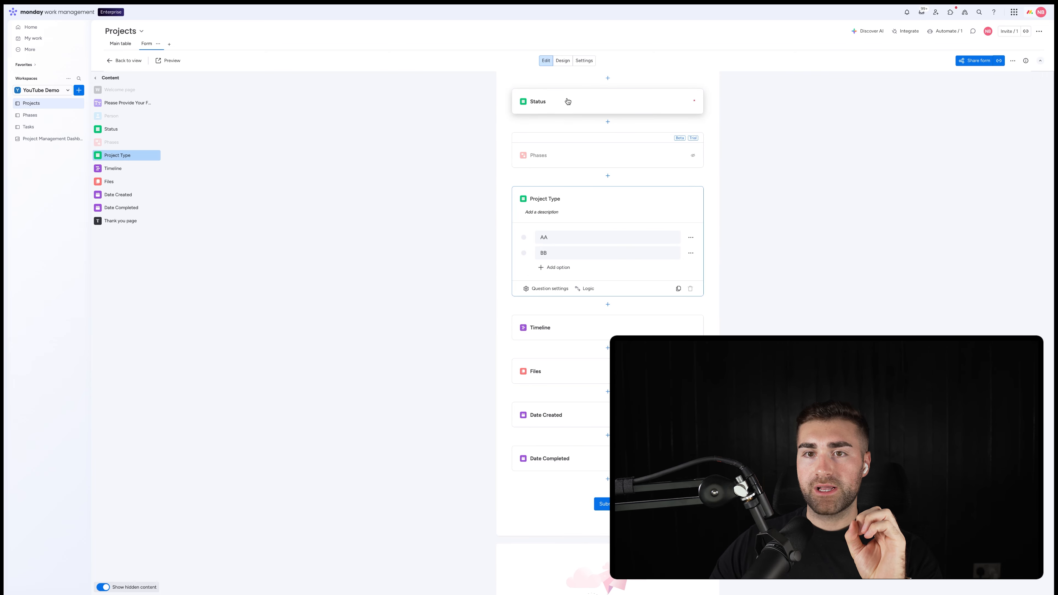
Check which questions can be used as a condition in the Status question's logic.
{"action": "left_click", "coordinate": [568, 102]}
{"action": "left_click", "coordinate": [588, 212]}
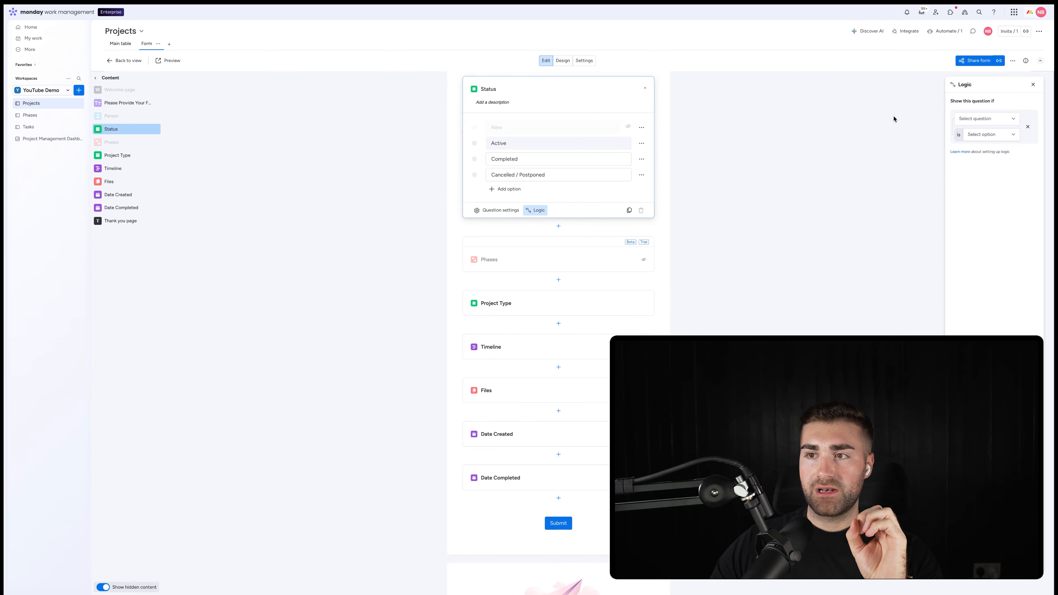
{"action": "left_click", "coordinate": [977, 119]}
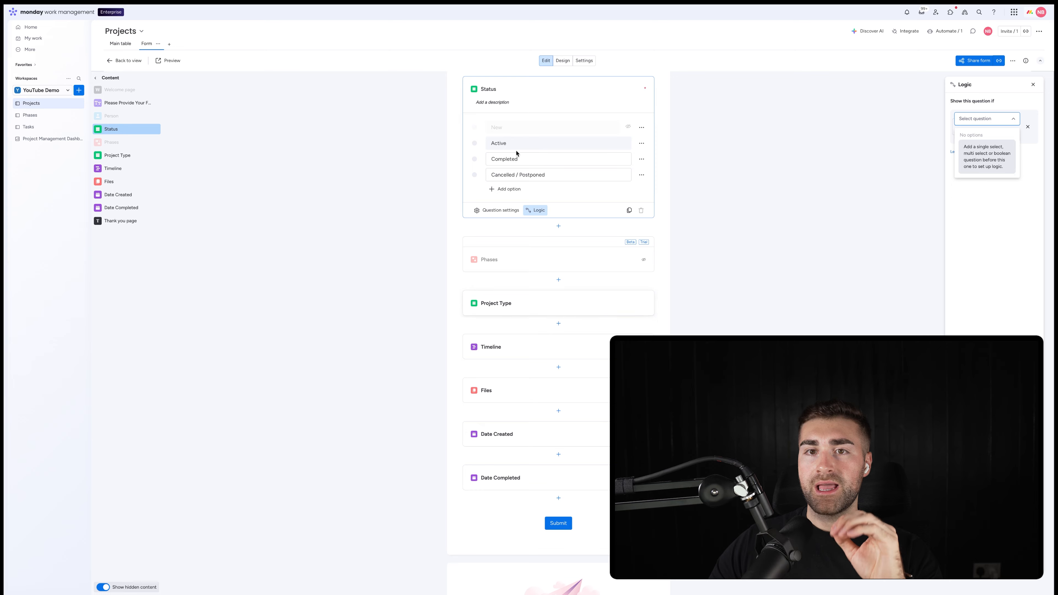
Set the Project Type question's logic to show it only if Status is Completed.
{"action": "left_click", "coordinate": [510, 311]}
{"action": "scroll", "coordinate": [498, 145], "scroll_direction": "up", "scroll_amount": 3}
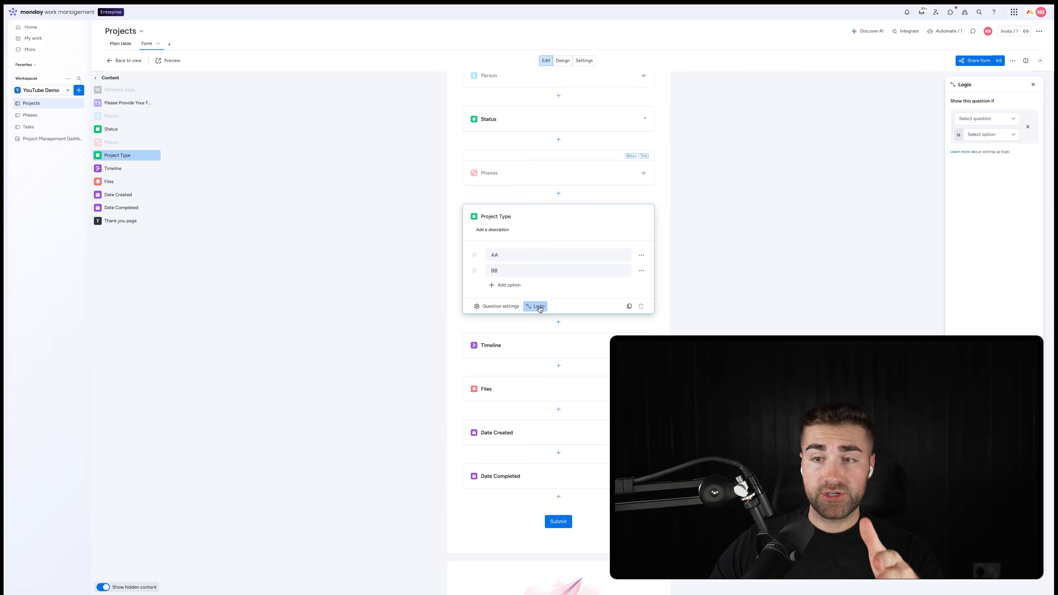
{"action": "left_click", "coordinate": [983, 121]}
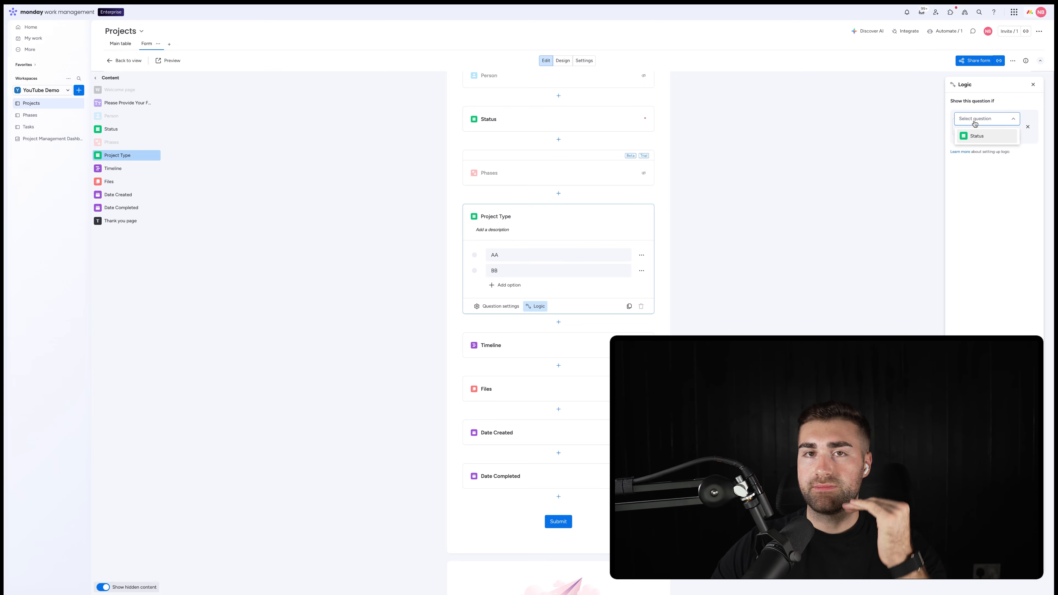
{"action": "left_click", "coordinate": [973, 138]}
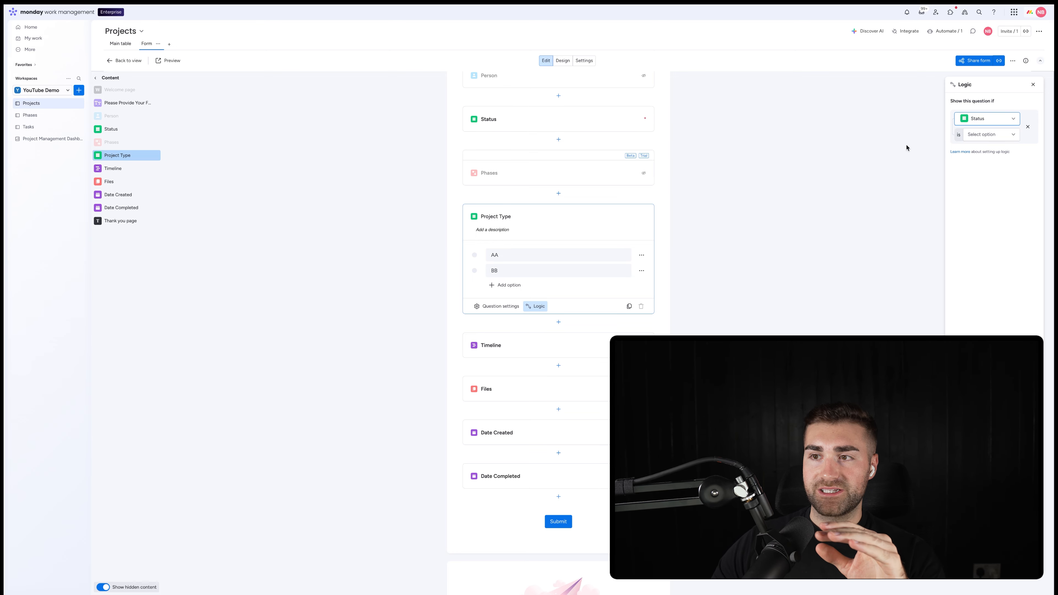
{"action": "left_click", "coordinate": [989, 134]}
{"action": "left_click", "coordinate": [984, 175]}
{"action": "left_click", "coordinate": [874, 241]}
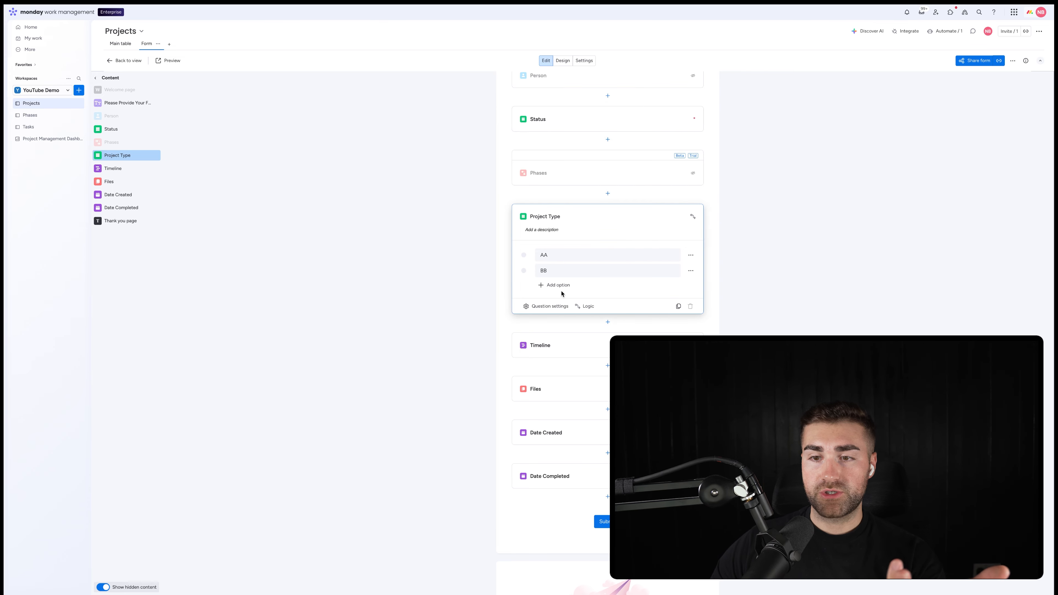
Make the Project Type question required and review its logic condition.
{"action": "left_click", "coordinate": [546, 306]}
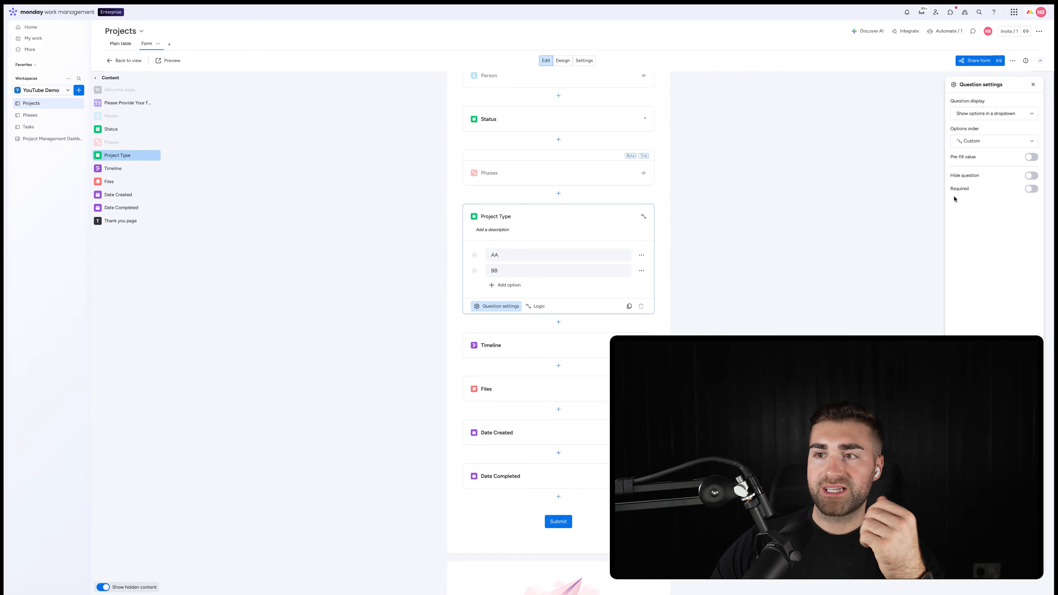
{"action": "left_click", "coordinate": [1031, 190]}
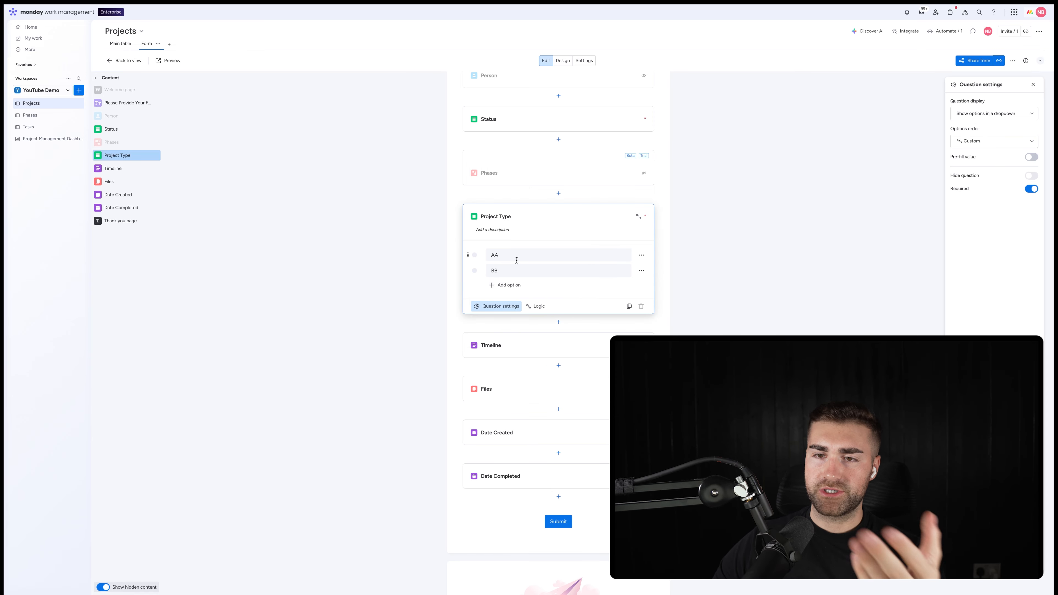
{"action": "left_click", "coordinate": [528, 306]}
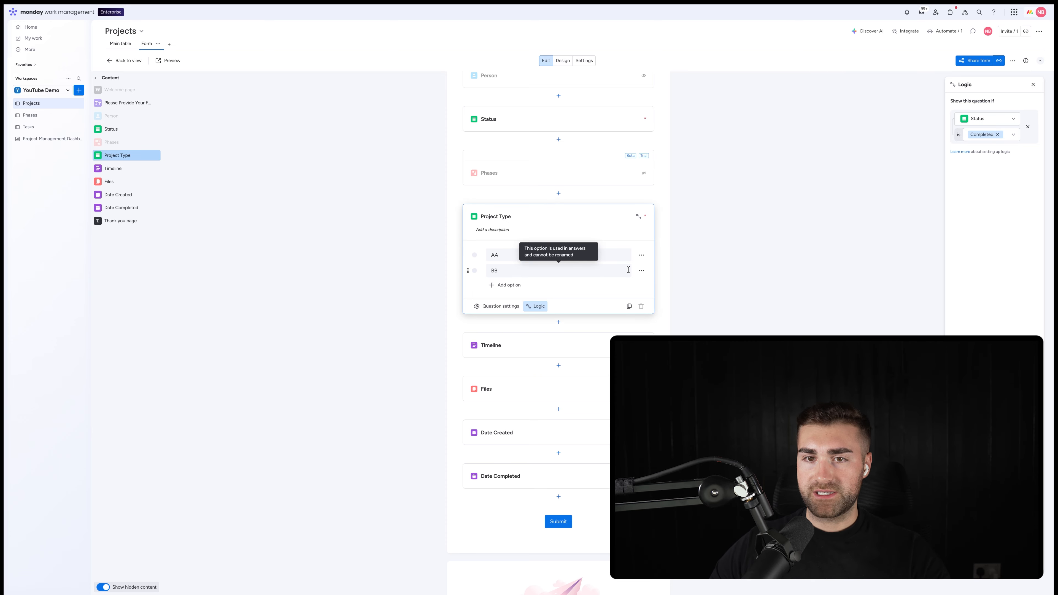
{"action": "left_click", "coordinate": [689, 269]}
Look at the Timeline question's settings and check which questions can be used as a condition in its logic.
{"action": "left_click", "coordinate": [550, 340]}
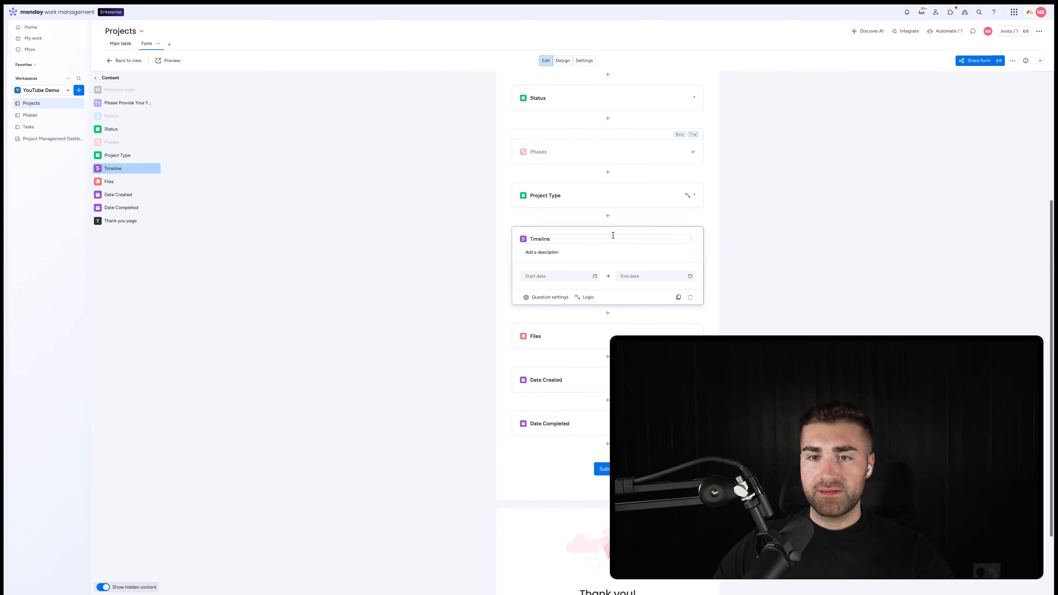
{"action": "left_click", "coordinate": [541, 223]}
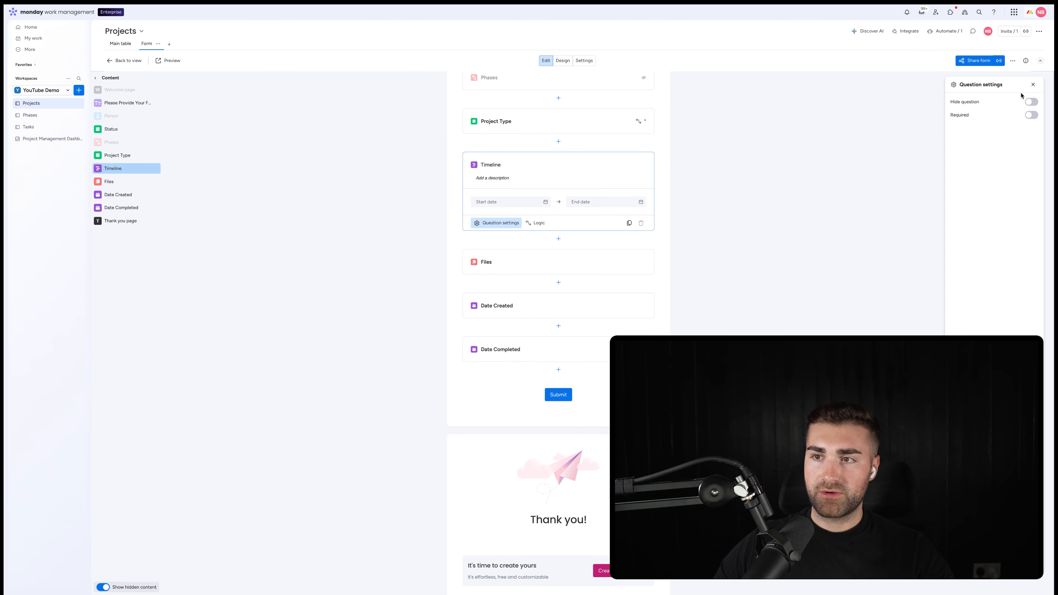
{"action": "left_click", "coordinate": [536, 223]}
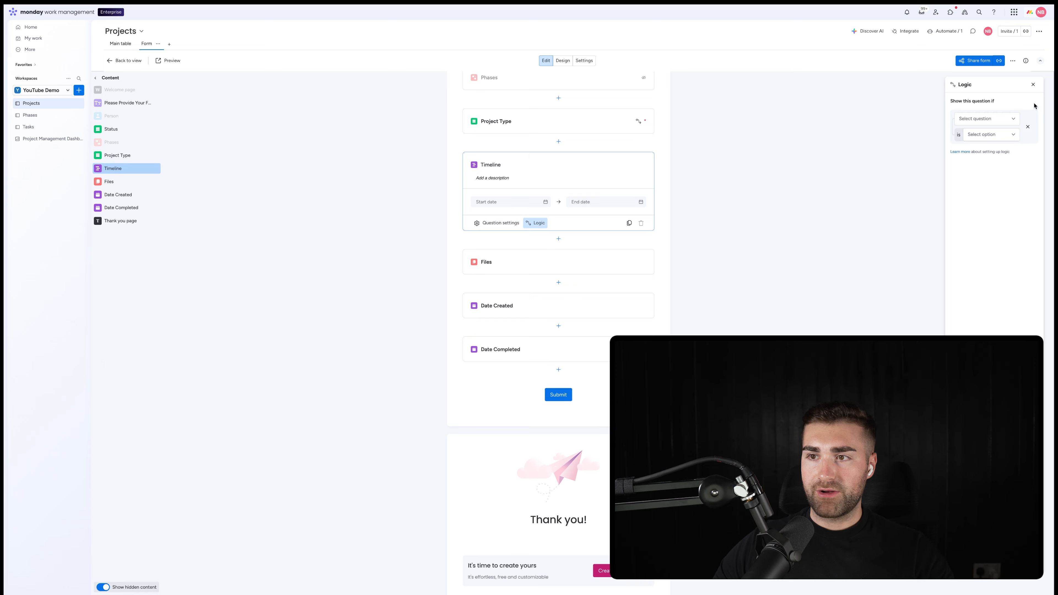
{"action": "left_click", "coordinate": [992, 119]}
{"action": "left_click", "coordinate": [993, 120]}
{"action": "scroll", "coordinate": [555, 171], "scroll_direction": "up", "scroll_amount": 4}
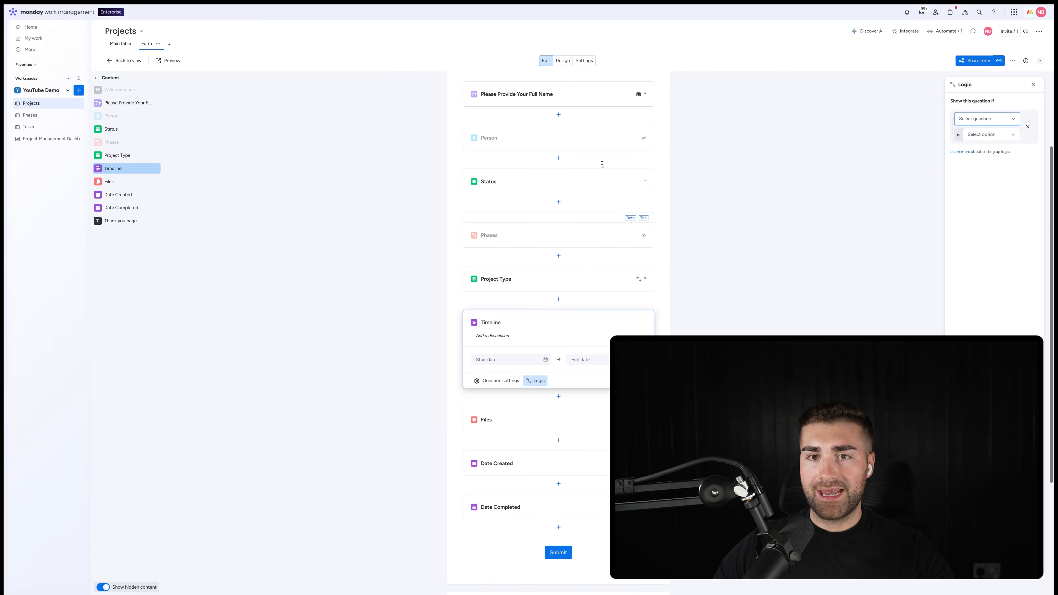
{"action": "left_click", "coordinate": [1006, 119]}
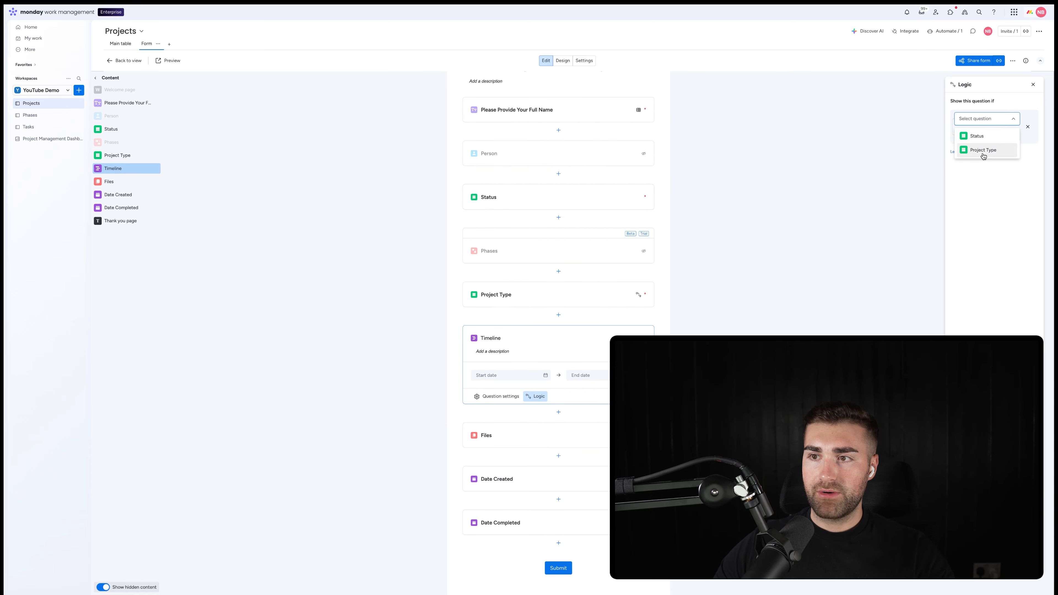
{"action": "left_click", "coordinate": [983, 121]}
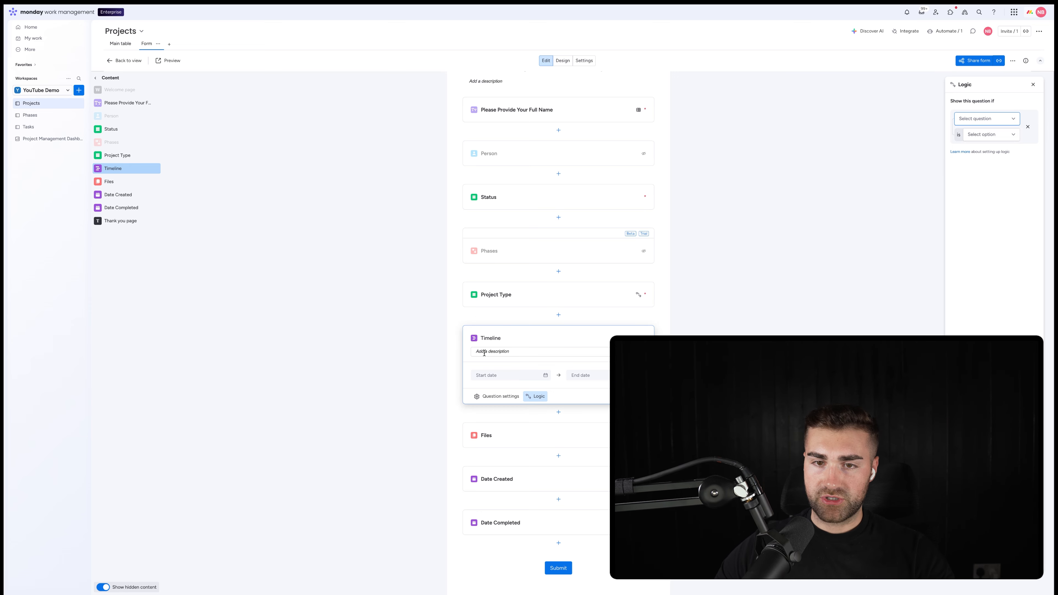
Show the Timeline question only if Project Type is BB, and make it required.
{"action": "left_click", "coordinate": [984, 120]}
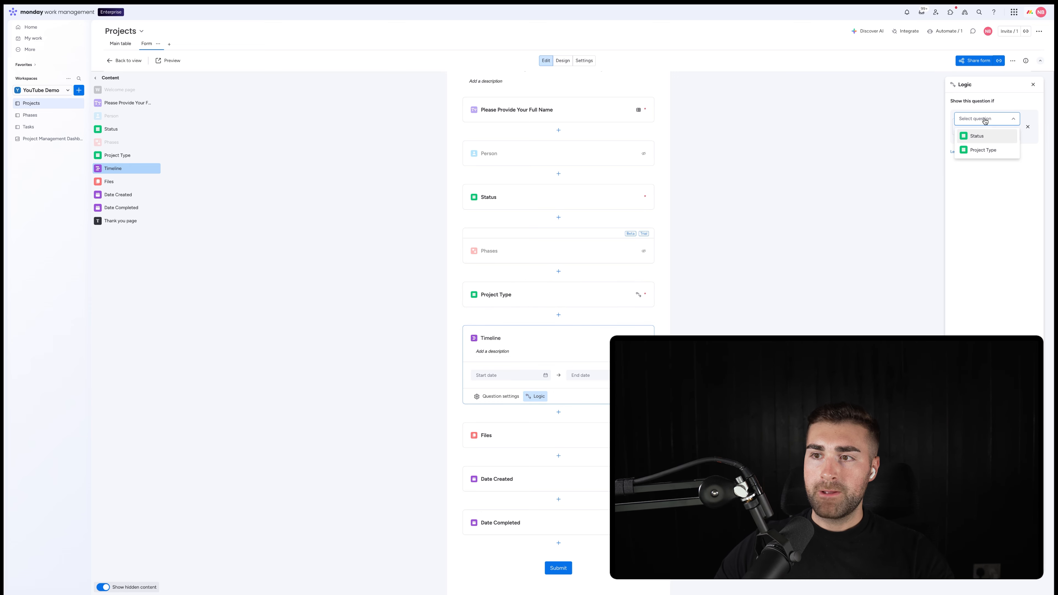
{"action": "left_click", "coordinate": [977, 140]}
{"action": "left_click", "coordinate": [980, 120]}
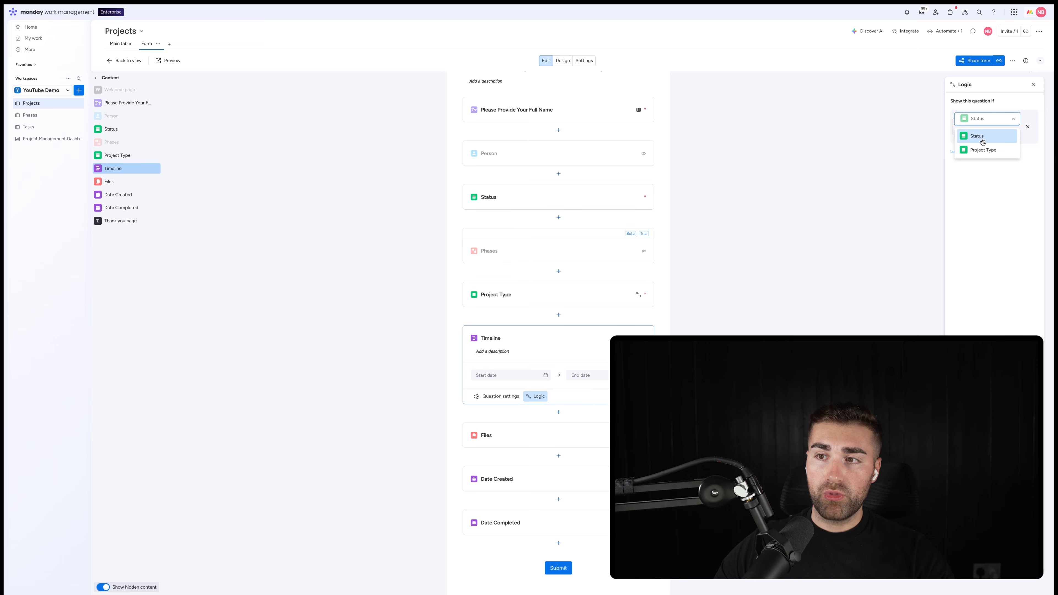
{"action": "left_click", "coordinate": [982, 150]}
{"action": "left_click", "coordinate": [980, 134]}
{"action": "left_click", "coordinate": [979, 159]}
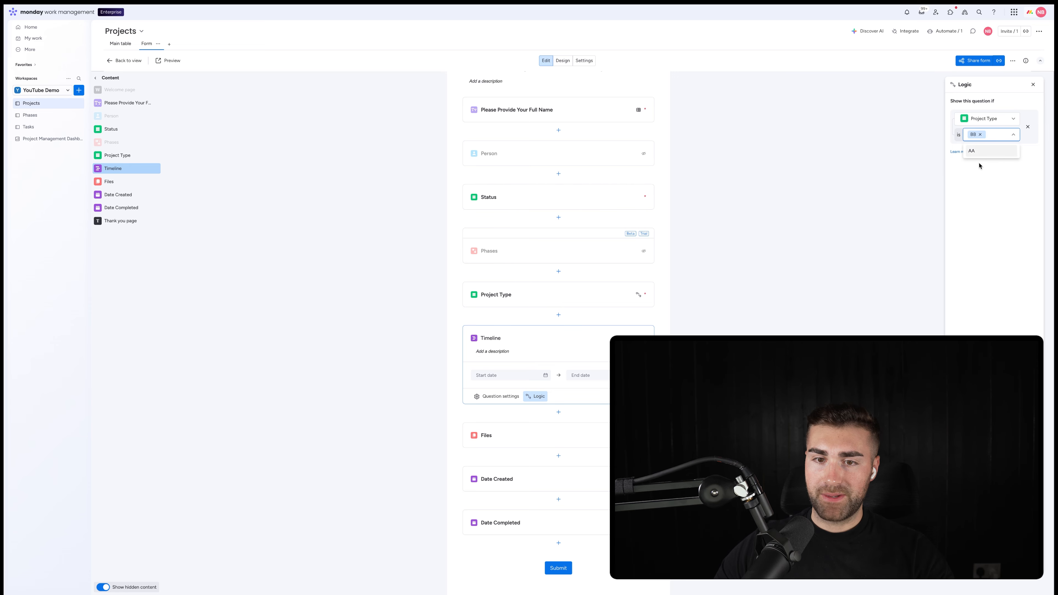
{"action": "left_click", "coordinate": [806, 321]}
{"action": "left_click", "coordinate": [555, 396]}
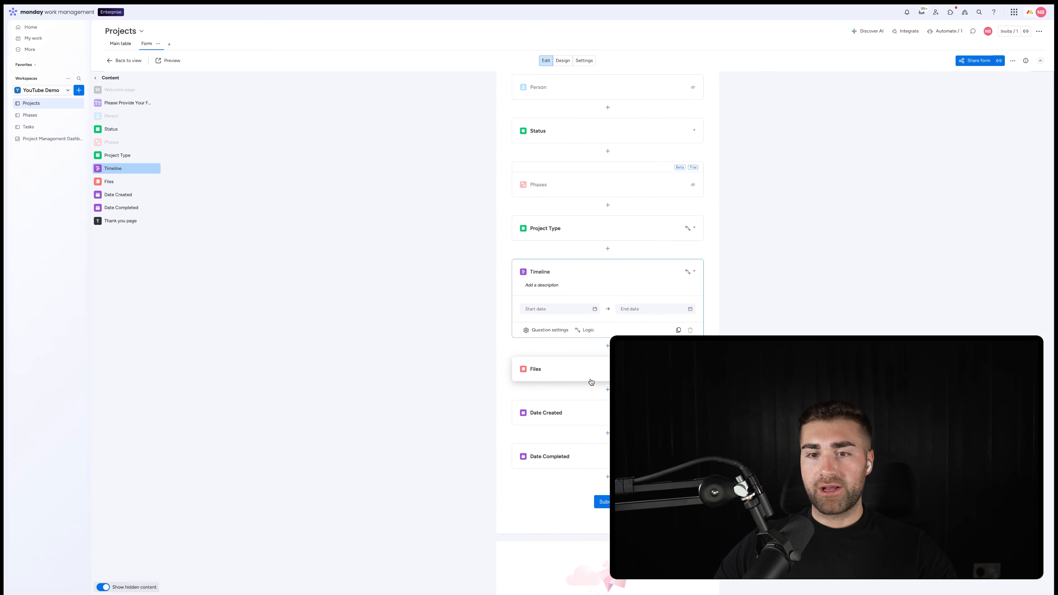
Hide the Files question from the form through its question settings.
{"action": "left_click", "coordinate": [591, 379]}
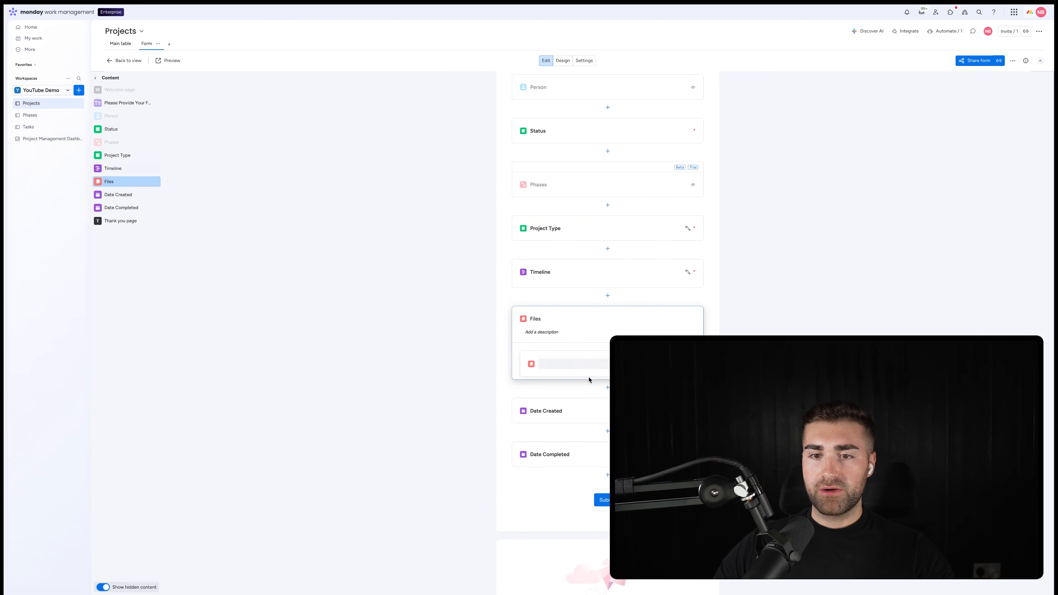
{"action": "scroll", "coordinate": [588, 377], "scroll_direction": "down", "scroll_amount": 3}
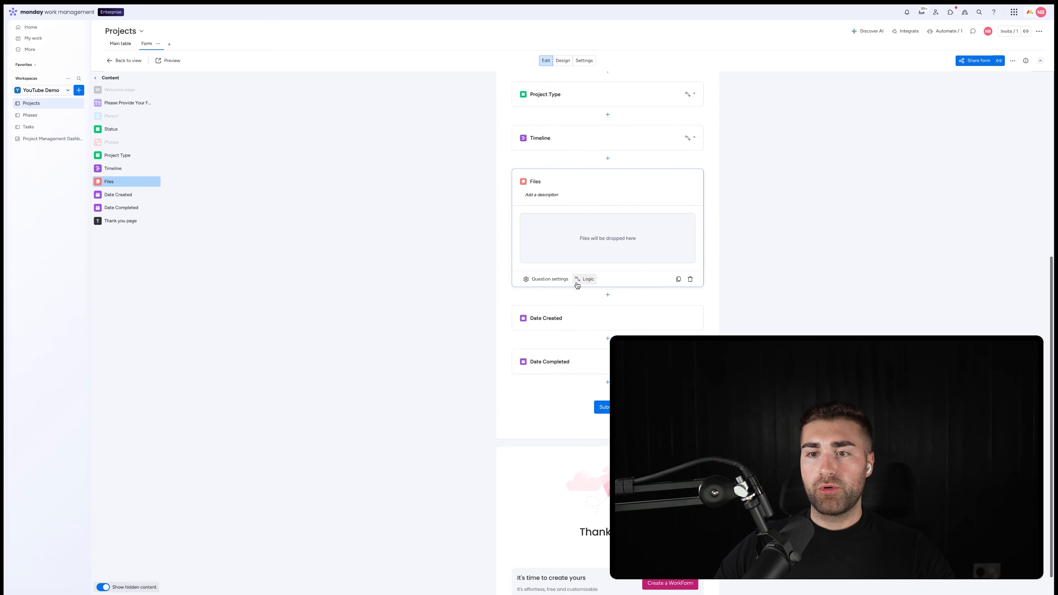
{"action": "left_click", "coordinate": [549, 279]}
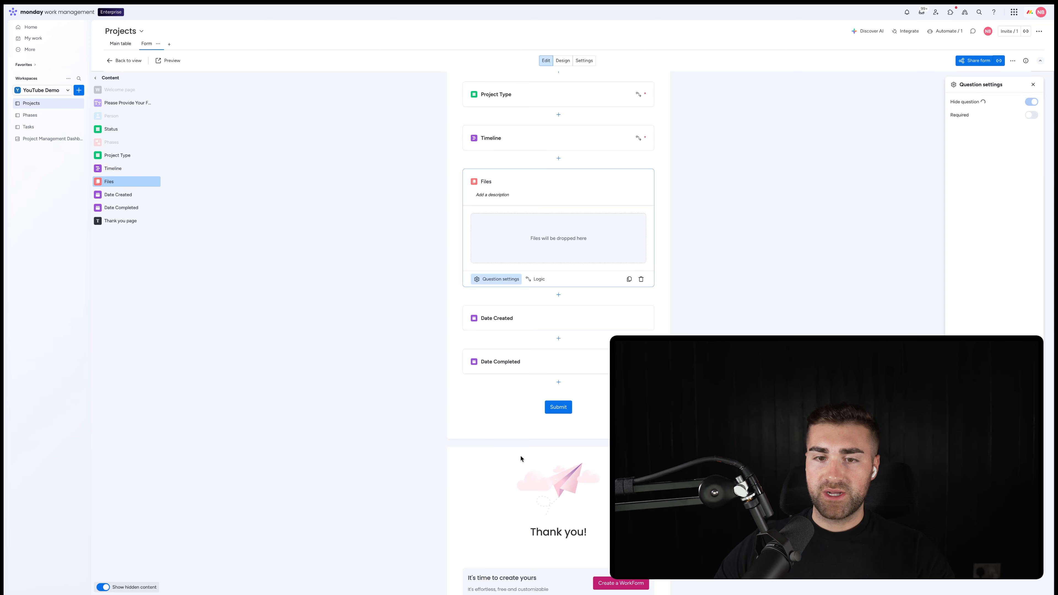
Set the Date Created question to include time, be required and use today as the default date.
{"action": "left_click", "coordinate": [520, 318]}
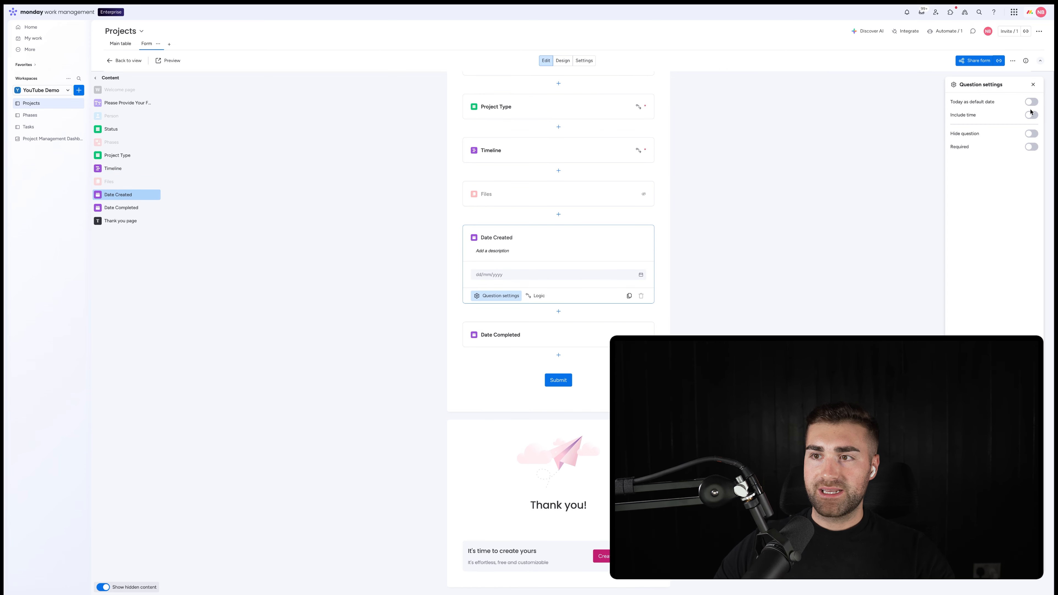
{"action": "left_click", "coordinate": [520, 338]}
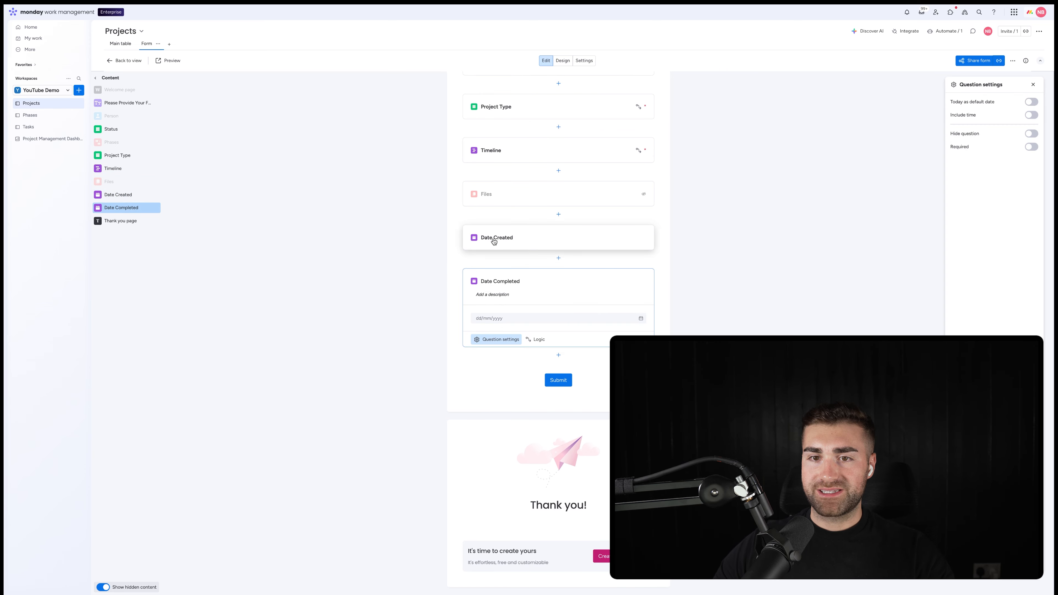
{"action": "left_click", "coordinate": [510, 243]}
{"action": "left_click", "coordinate": [1031, 114]}
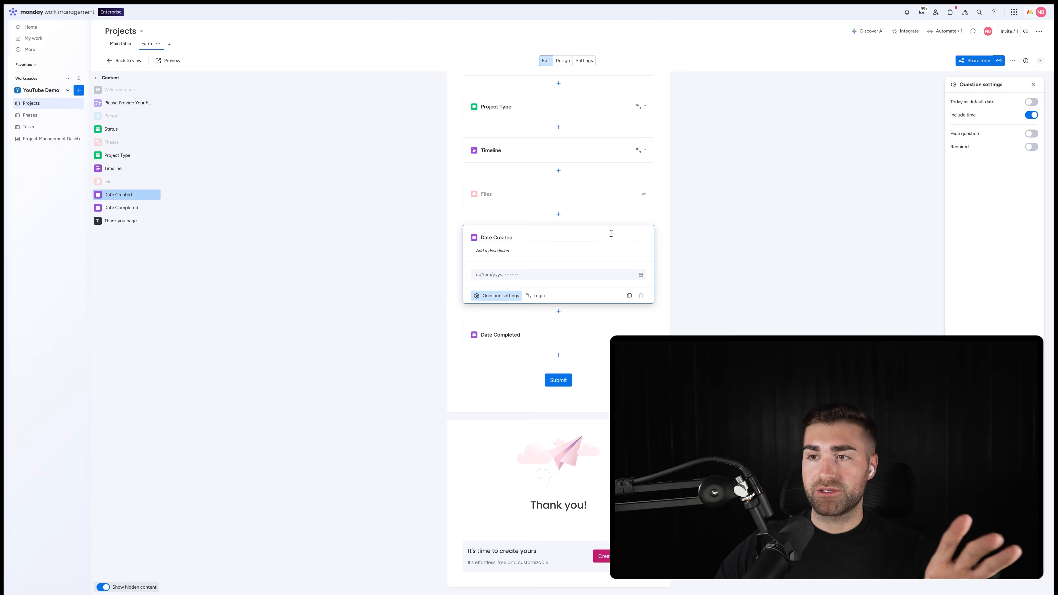
{"action": "left_click", "coordinate": [1029, 147]}
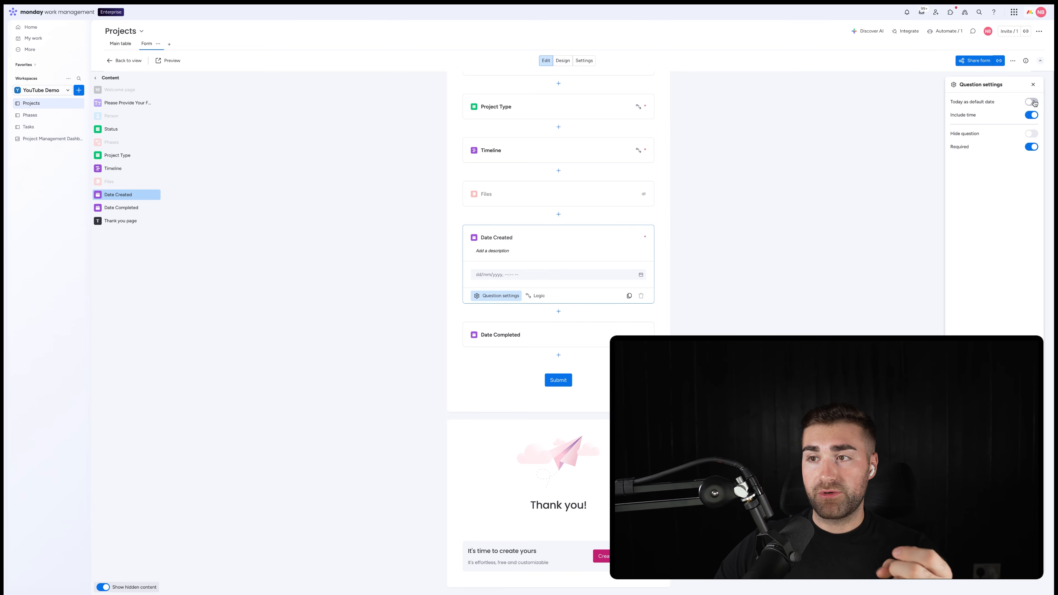
{"action": "left_click", "coordinate": [1032, 102]}
Hide the Date Completed question and turn off the display of hidden content in the form editor.
{"action": "left_click", "coordinate": [553, 335]}
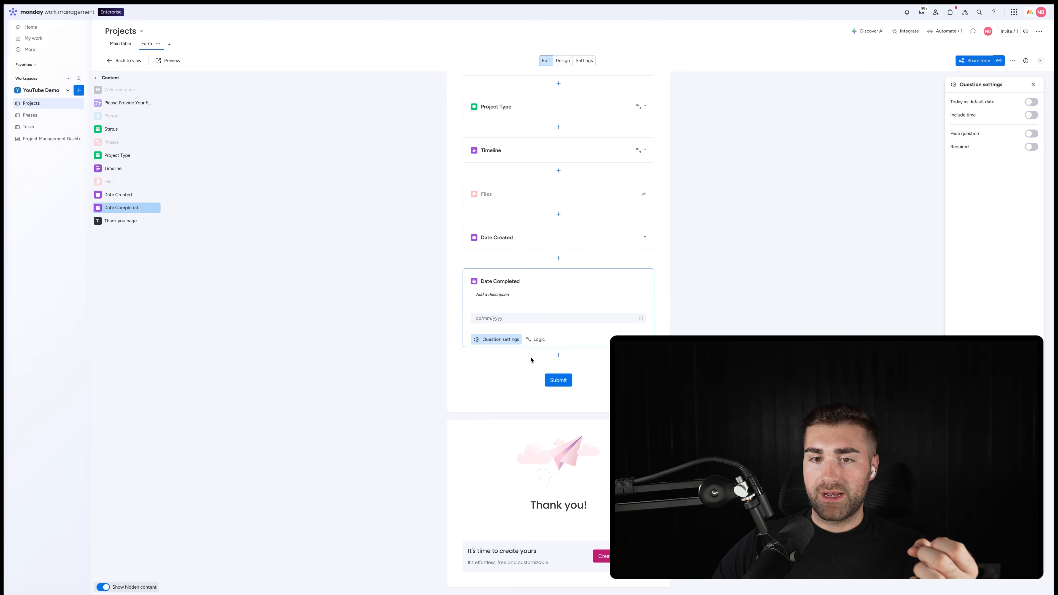
{"action": "left_click", "coordinate": [1032, 134]}
{"action": "scroll", "coordinate": [593, 321], "scroll_direction": "up", "scroll_amount": 7}
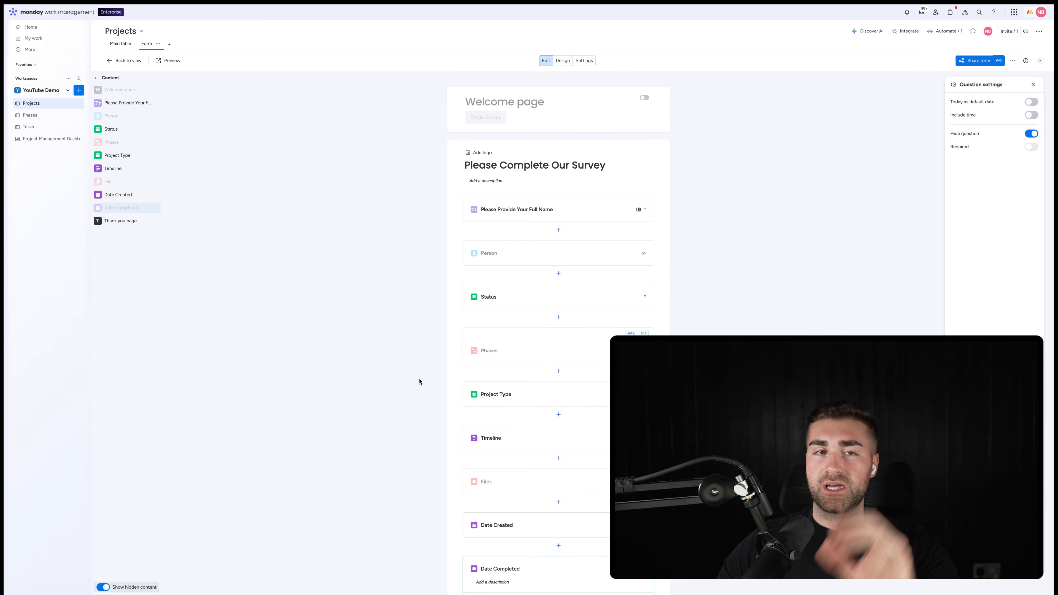
{"action": "scroll", "coordinate": [417, 374], "scroll_direction": "down", "scroll_amount": 1}
{"action": "scroll", "coordinate": [416, 374], "scroll_direction": "down", "scroll_amount": 3}
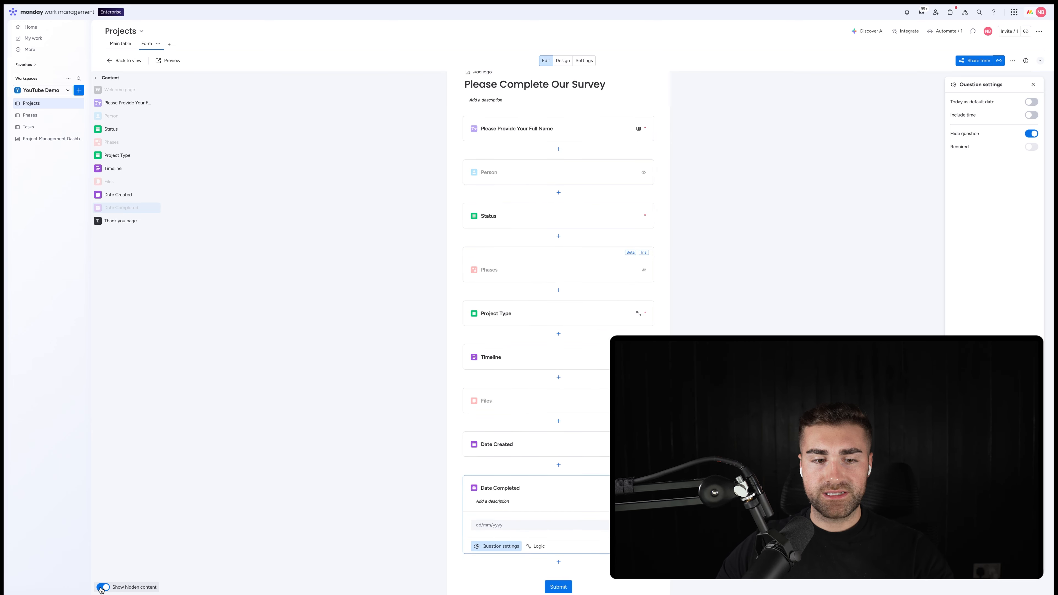
{"action": "left_click", "coordinate": [102, 588]}
{"action": "scroll", "coordinate": [579, 271], "scroll_direction": "up", "scroll_amount": 1}
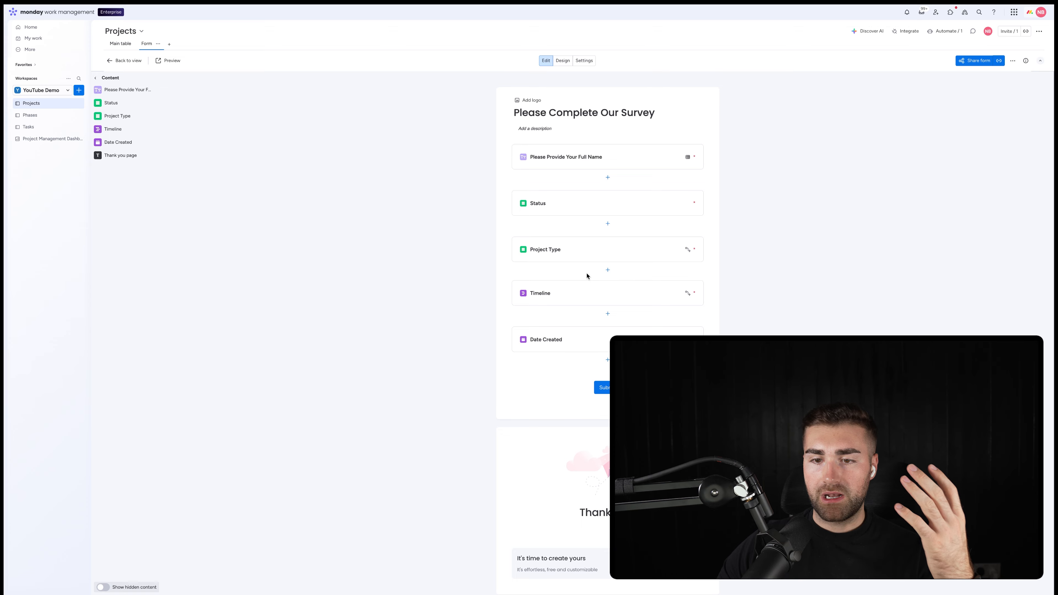
{"action": "scroll", "coordinate": [596, 519], "scroll_direction": "down", "scroll_amount": 1}
Turn off the image on the form's Thank you page.
{"action": "left_click", "coordinate": [595, 520]}
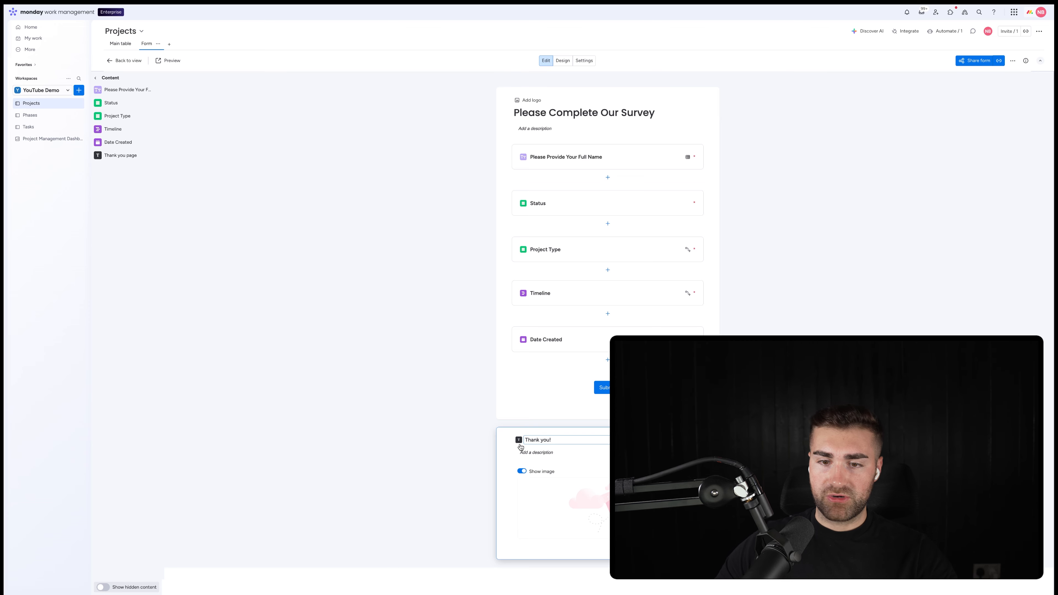
{"action": "left_click", "coordinate": [522, 472]}
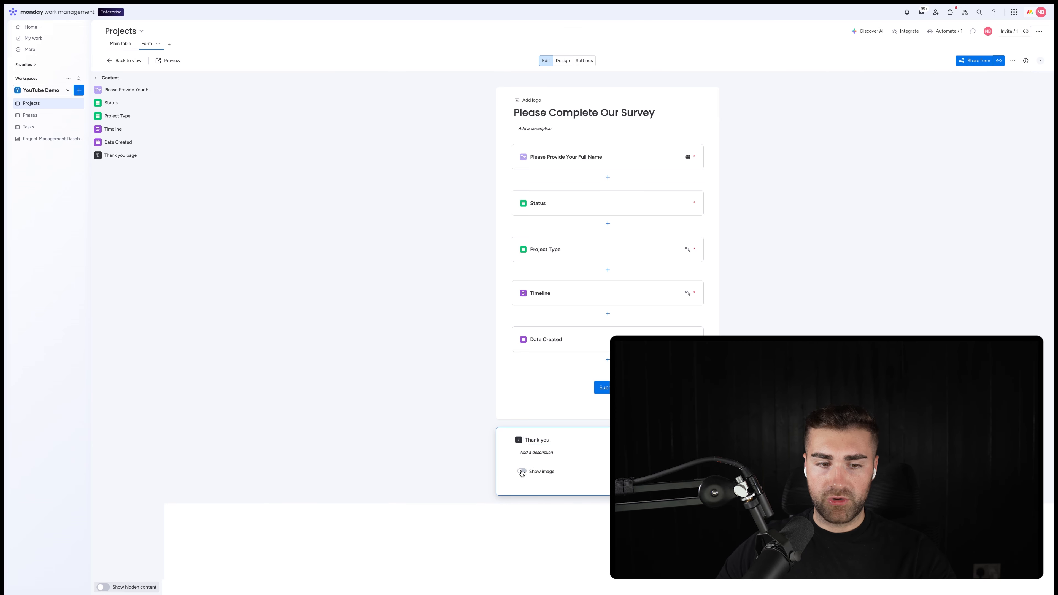
{"action": "left_click", "coordinate": [522, 472]}
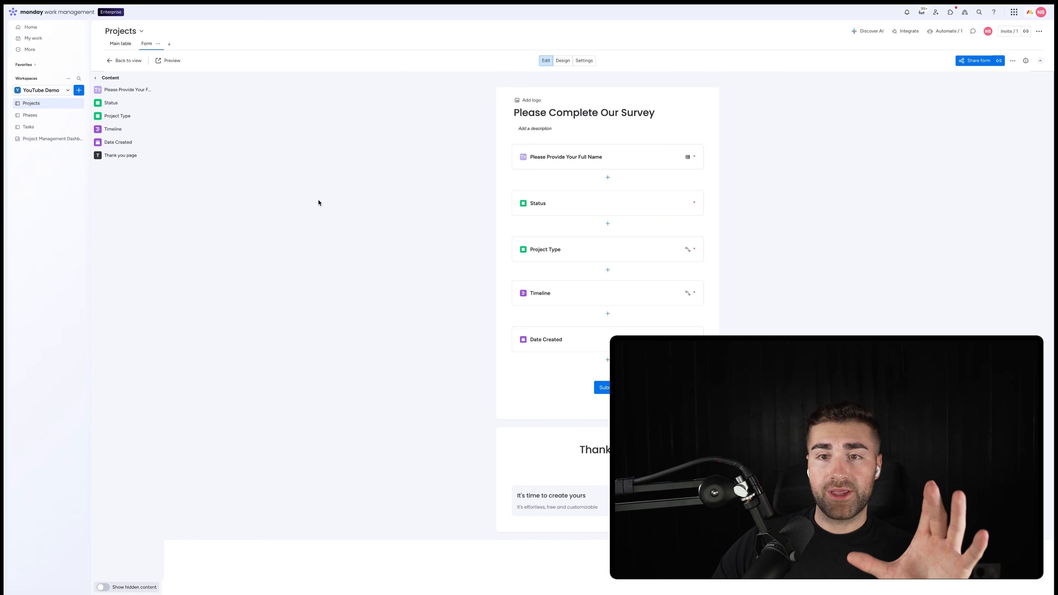
Try to move the Project Type question above Status in the form's content order.
{"action": "left_click_drag", "start_coordinate": [128, 116], "coordinate": [132, 184]}
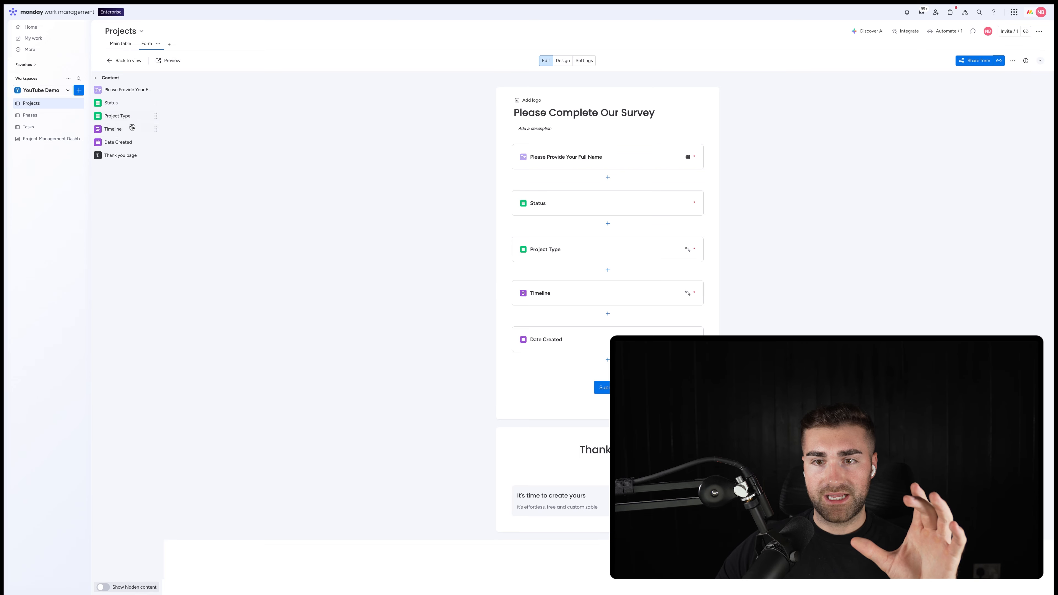
{"action": "left_click_drag", "start_coordinate": [131, 121], "coordinate": [125, 97]}
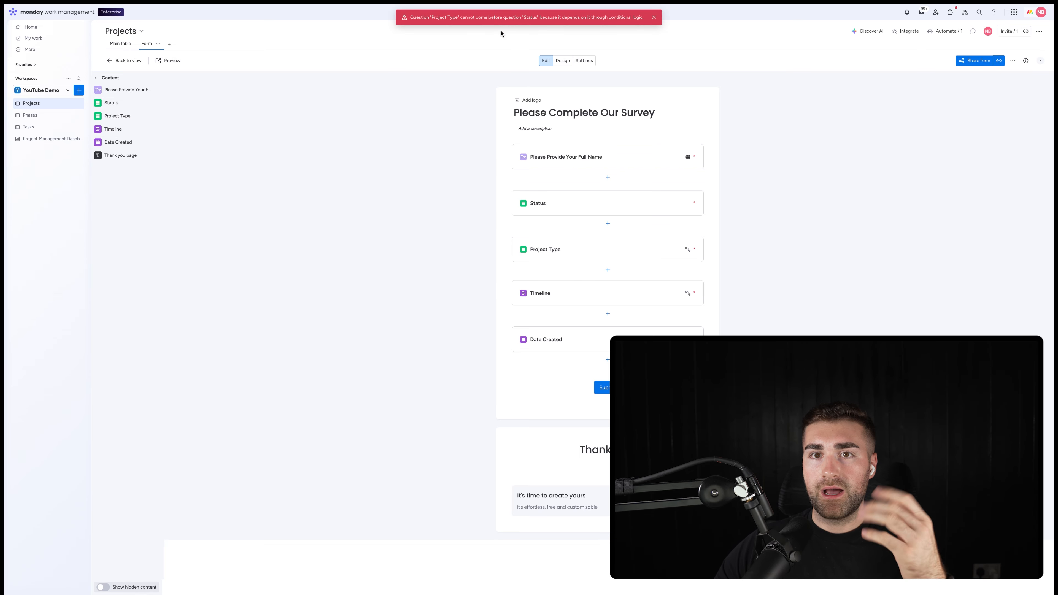
{"action": "left_click", "coordinate": [654, 17]}
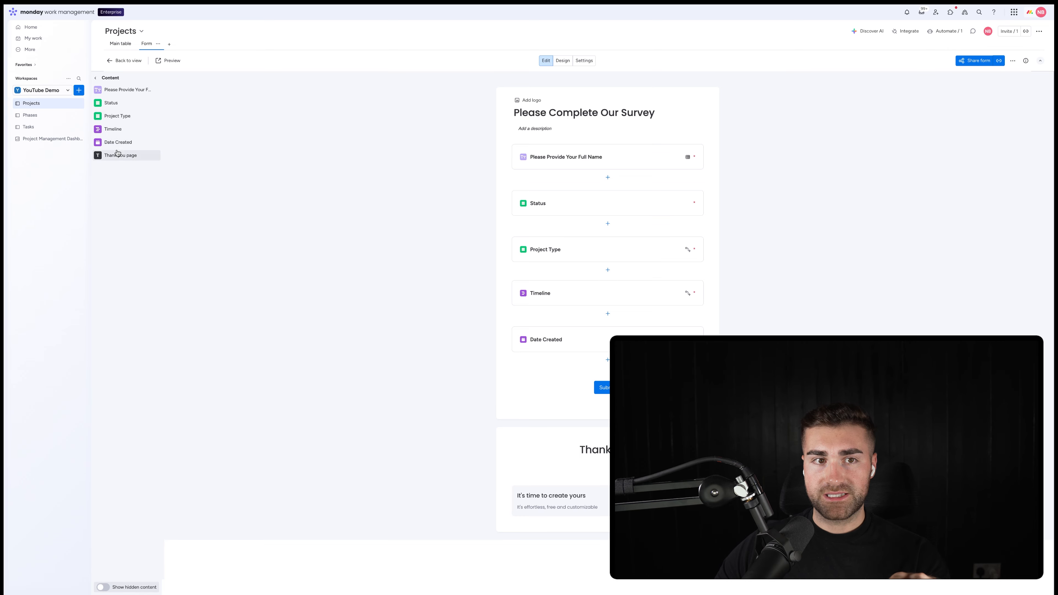
Move the Date Created question between the full name question and Status.
{"action": "left_click_drag", "start_coordinate": [118, 142], "coordinate": [108, 102]}
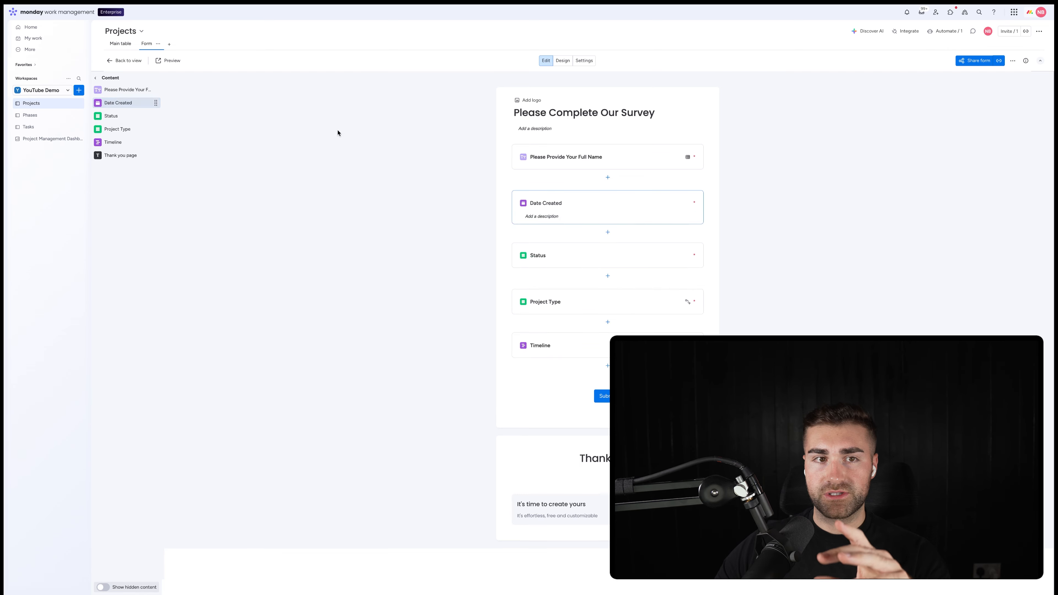
Move the Date Created question below Timeline in the form's content order.
{"action": "left_click", "coordinate": [154, 100]}
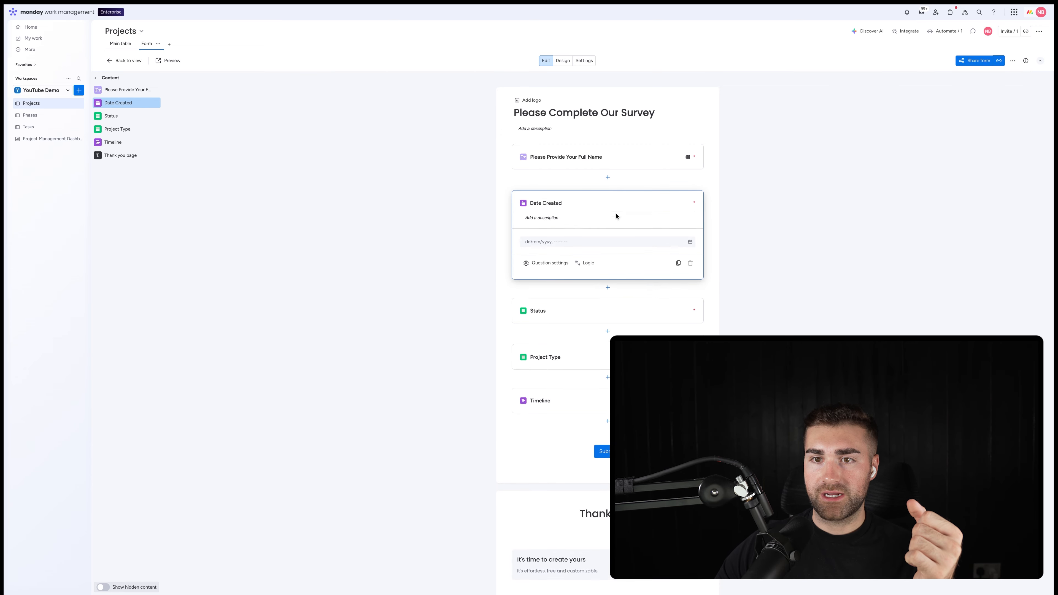
{"action": "left_click_drag", "start_coordinate": [120, 104], "coordinate": [118, 143]}
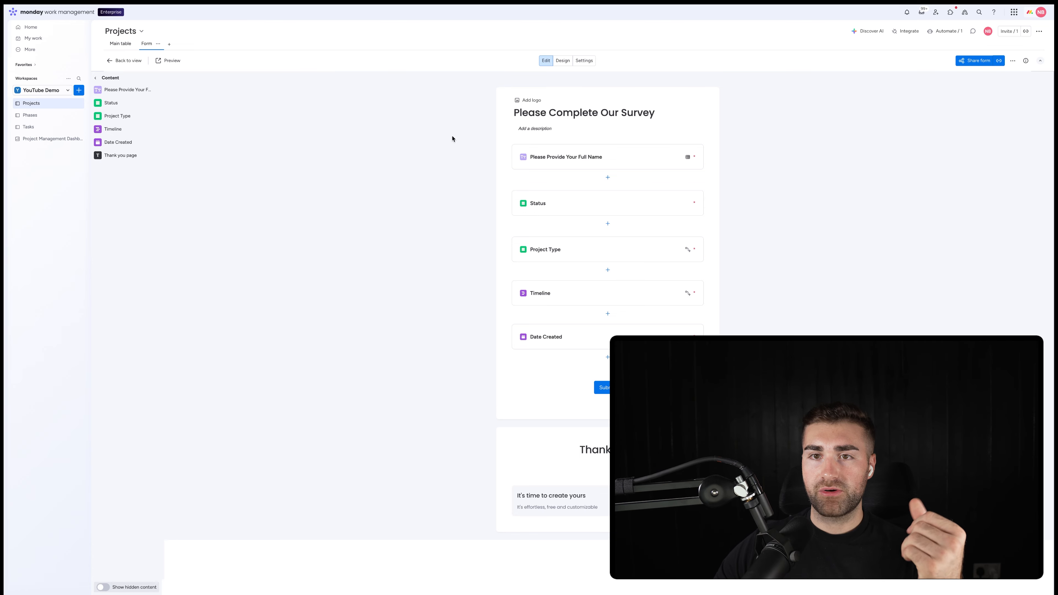
Preview the form and test its conditional questions by setting Status to Completed and choosing a Project Type, then return to the form editor.
{"action": "left_click", "coordinate": [173, 61]}
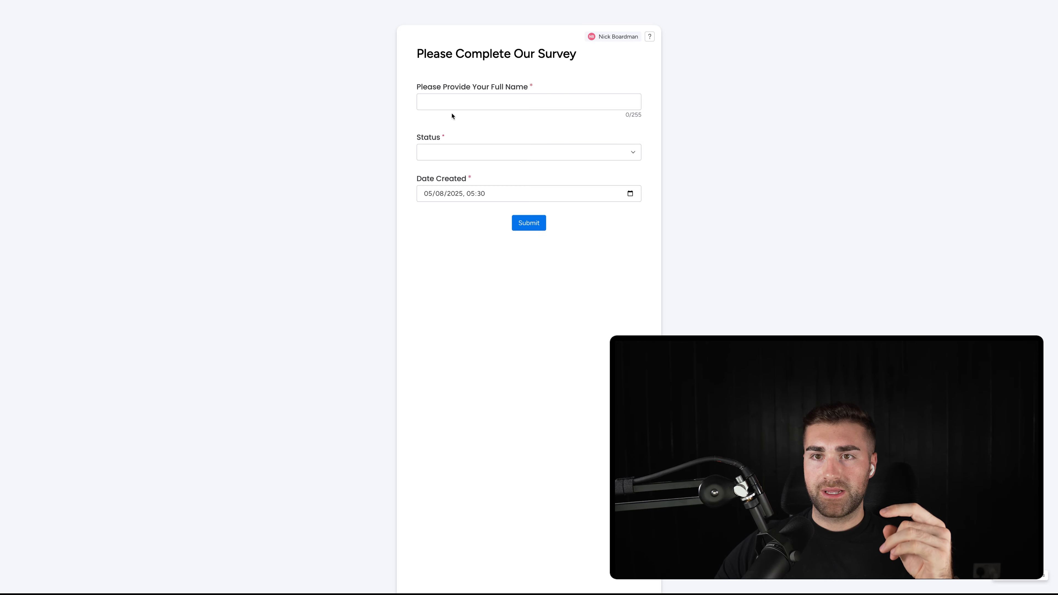
{"action": "left_click", "coordinate": [505, 97]}
{"action": "left_click", "coordinate": [454, 151]}
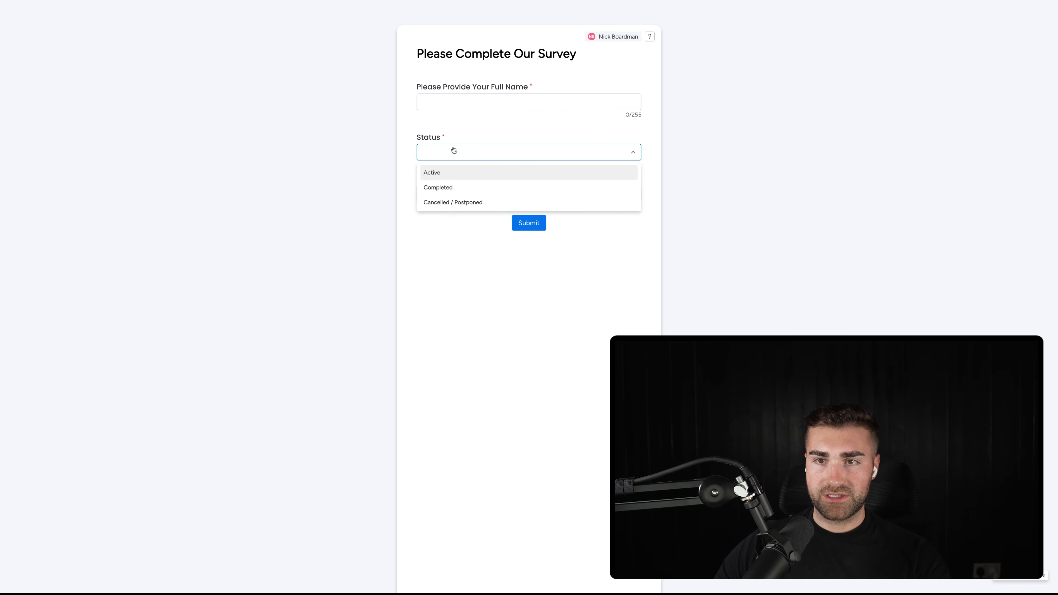
{"action": "left_click", "coordinate": [453, 151]}
{"action": "left_click", "coordinate": [456, 152]}
{"action": "left_click", "coordinate": [495, 187]}
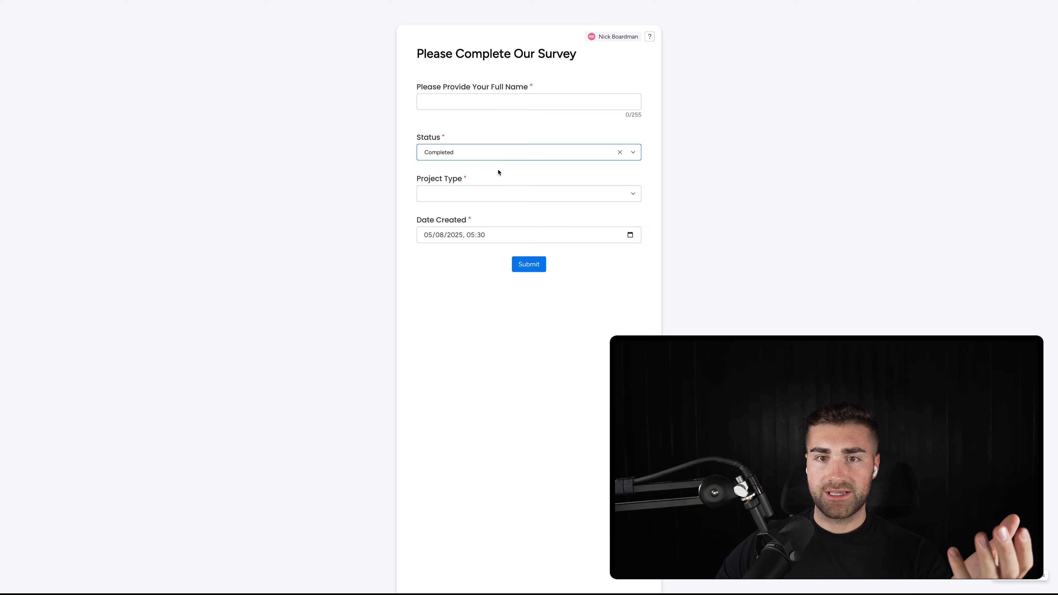
{"action": "left_click", "coordinate": [466, 193]}
{"action": "left_click", "coordinate": [466, 229]}
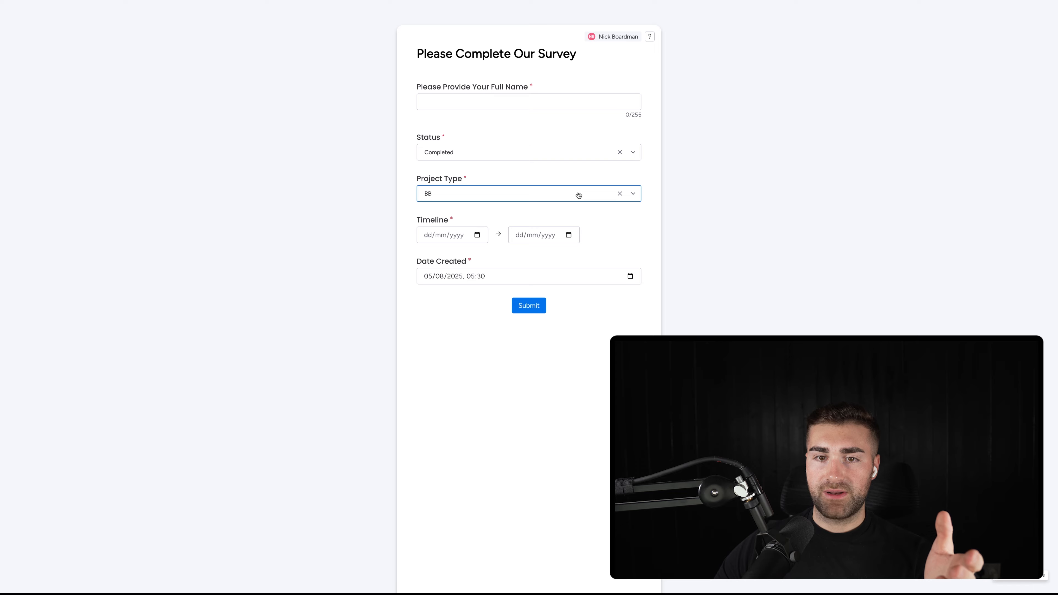
{"action": "left_click", "coordinate": [71, 7]}
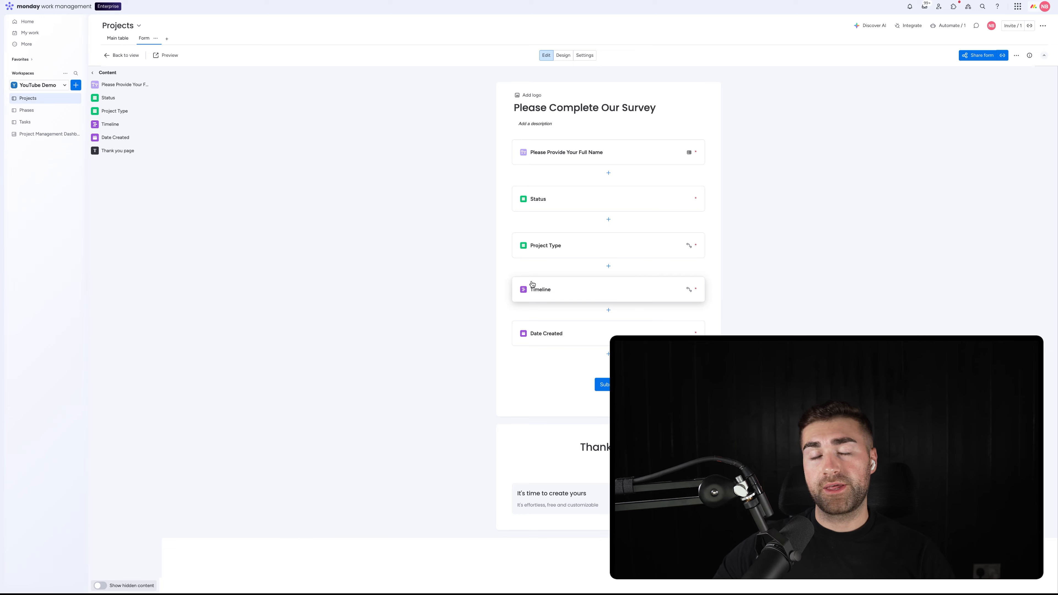
Try the one-question-at-a-time format in the form's design settings and switch back to showing all questions on one page.
{"action": "left_click", "coordinate": [559, 54]}
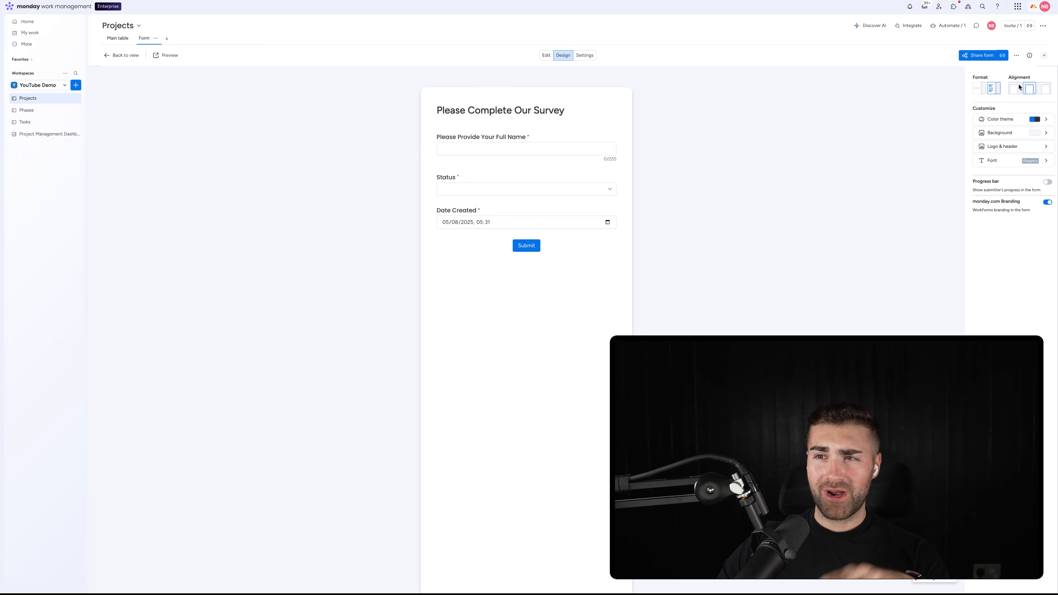
{"action": "left_click", "coordinate": [981, 89]}
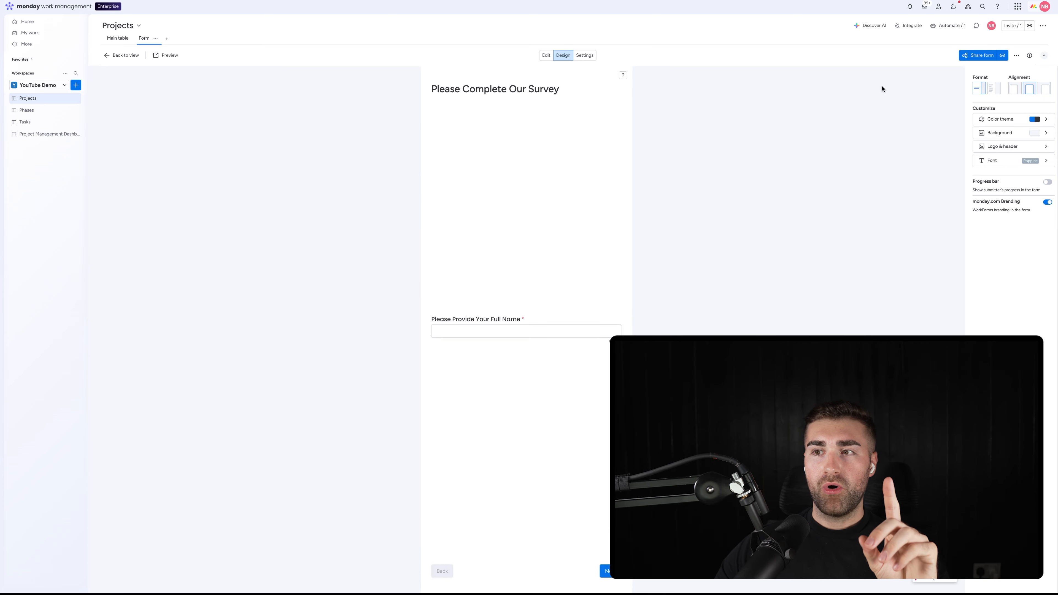
{"action": "left_click", "coordinate": [994, 87]}
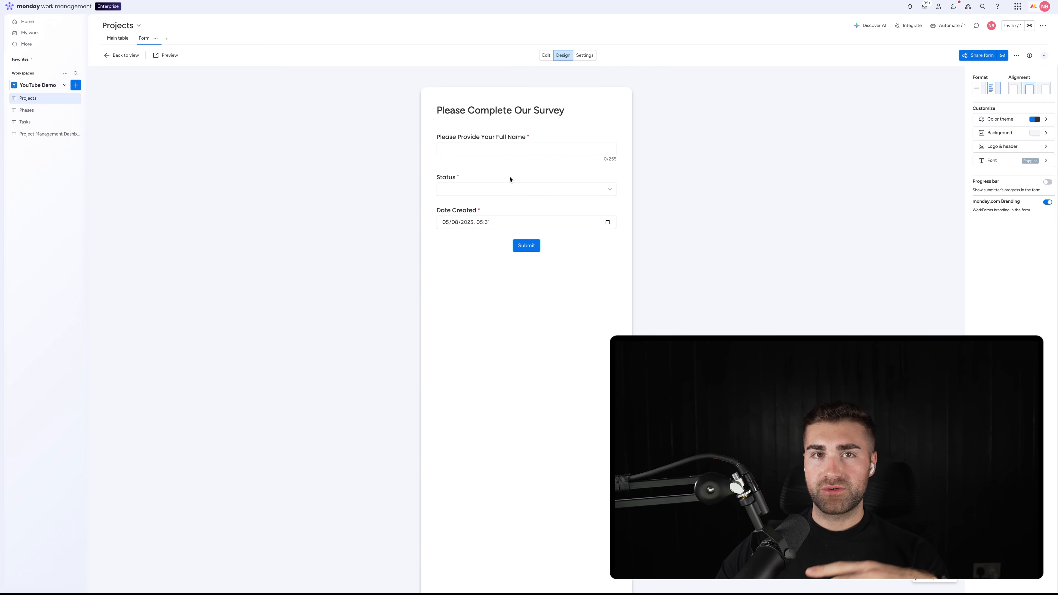
{"action": "left_click", "coordinate": [981, 88]}
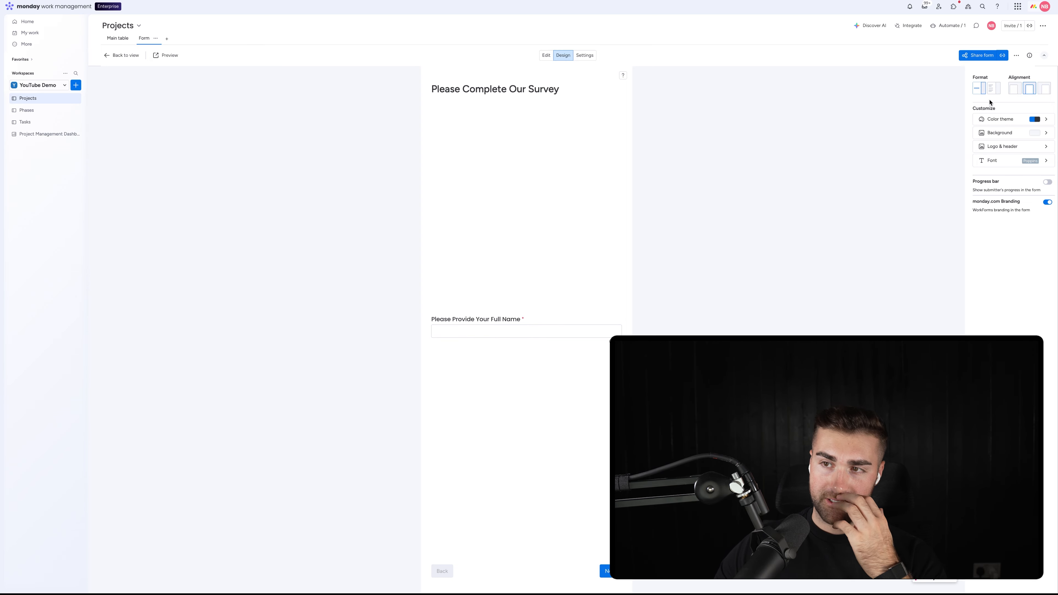
{"action": "left_click", "coordinate": [994, 88]}
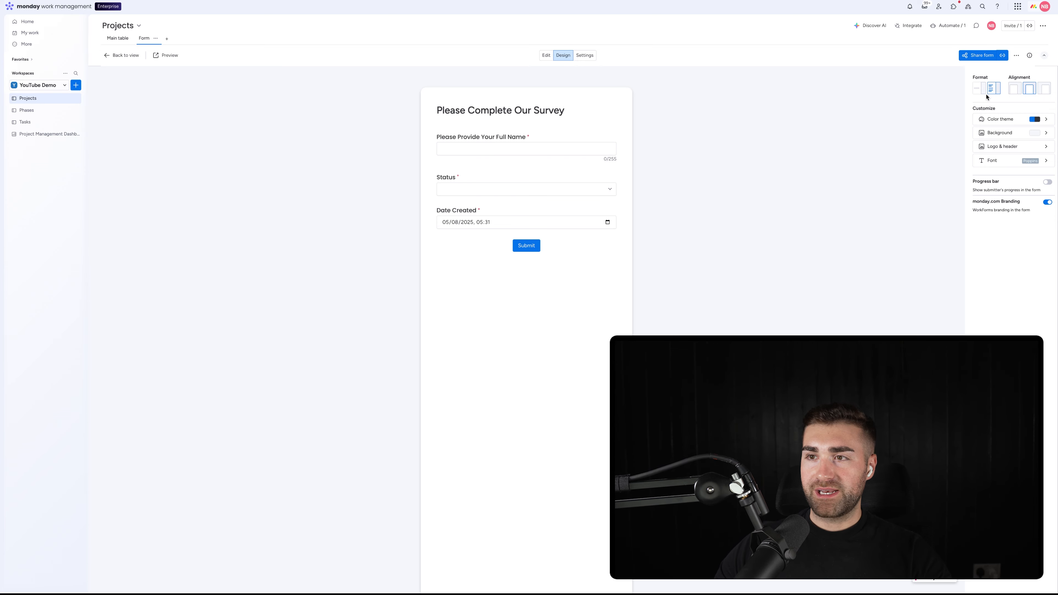
Try left and right alignment for the form and return it to centre alignment.
{"action": "left_click", "coordinate": [1014, 89]}
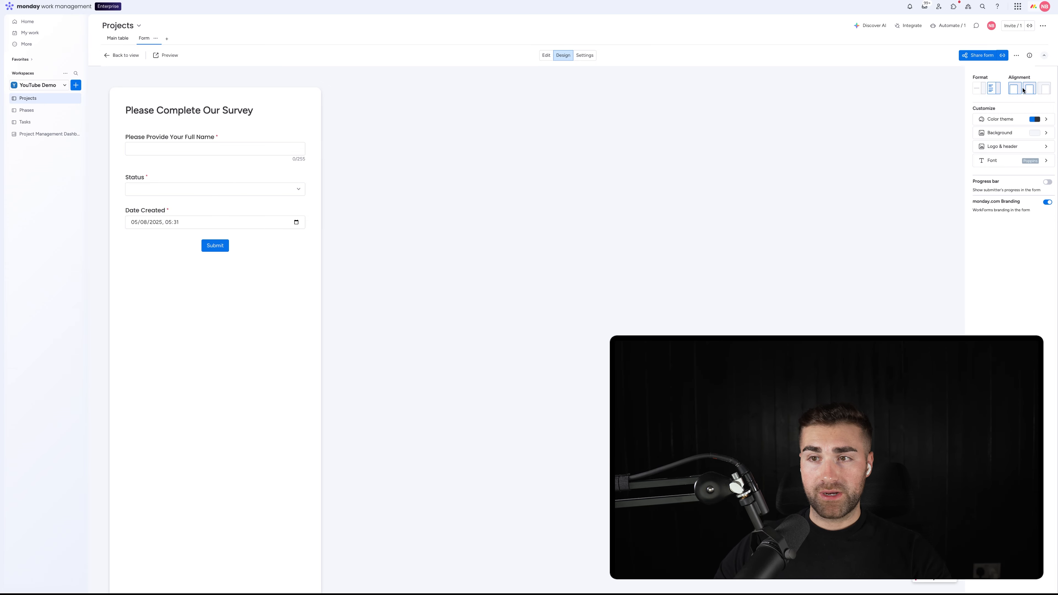
{"action": "left_click", "coordinate": [1041, 91]}
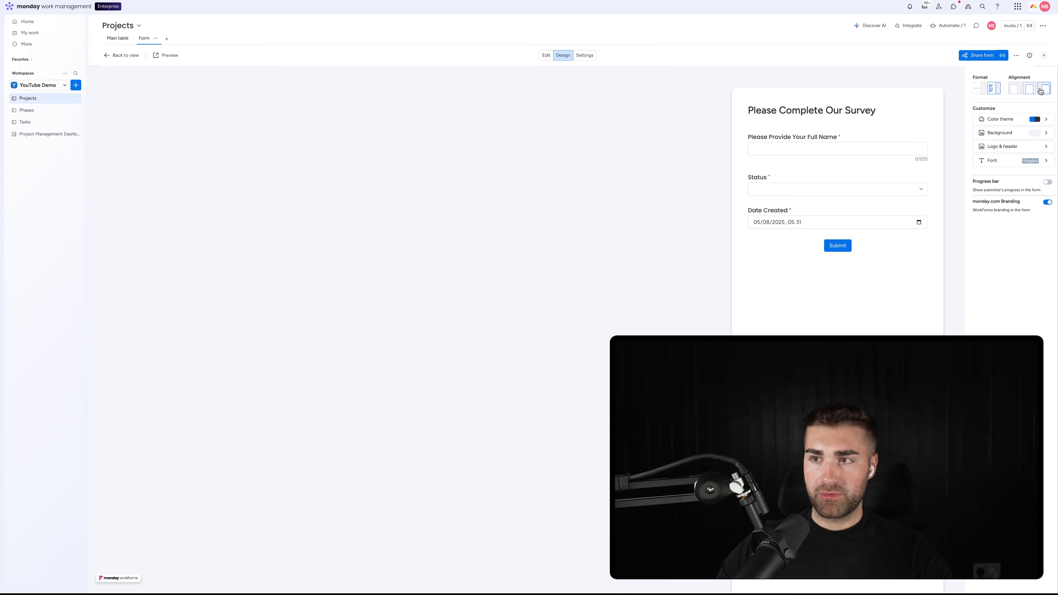
{"action": "left_click", "coordinate": [1030, 90]}
{"action": "left_click", "coordinate": [1029, 89]}
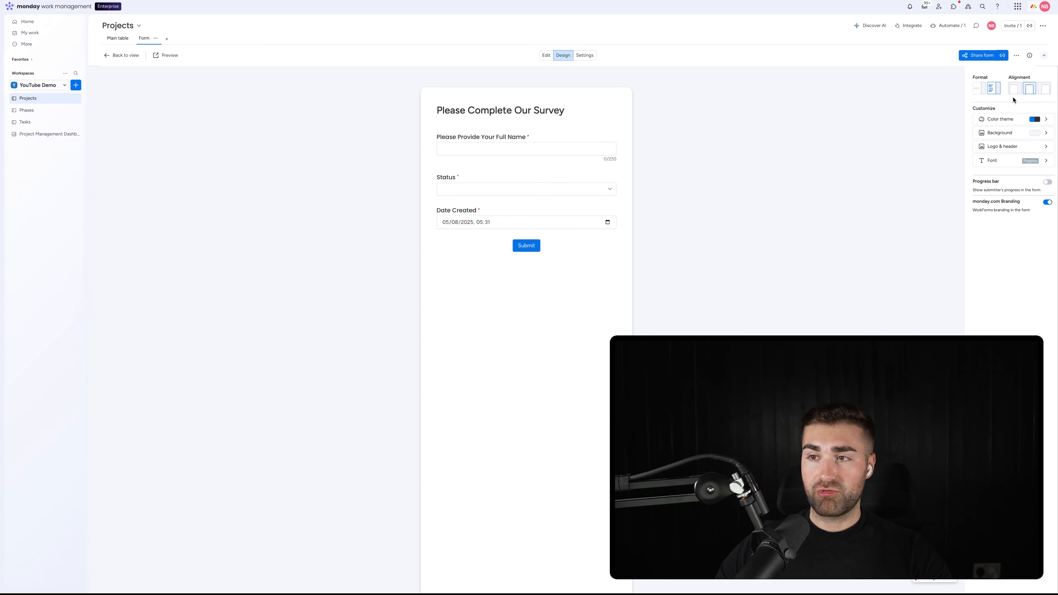
Set the primary color of the form's color theme to lime green.
{"action": "left_click", "coordinate": [1001, 121]}
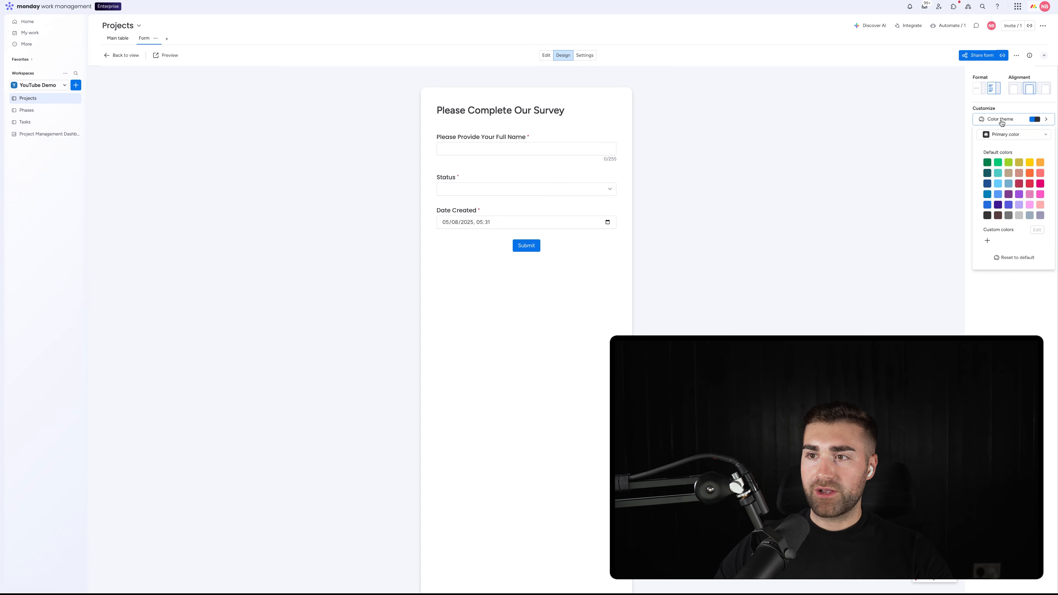
{"action": "left_click", "coordinate": [1002, 135]}
{"action": "left_click", "coordinate": [1003, 142]}
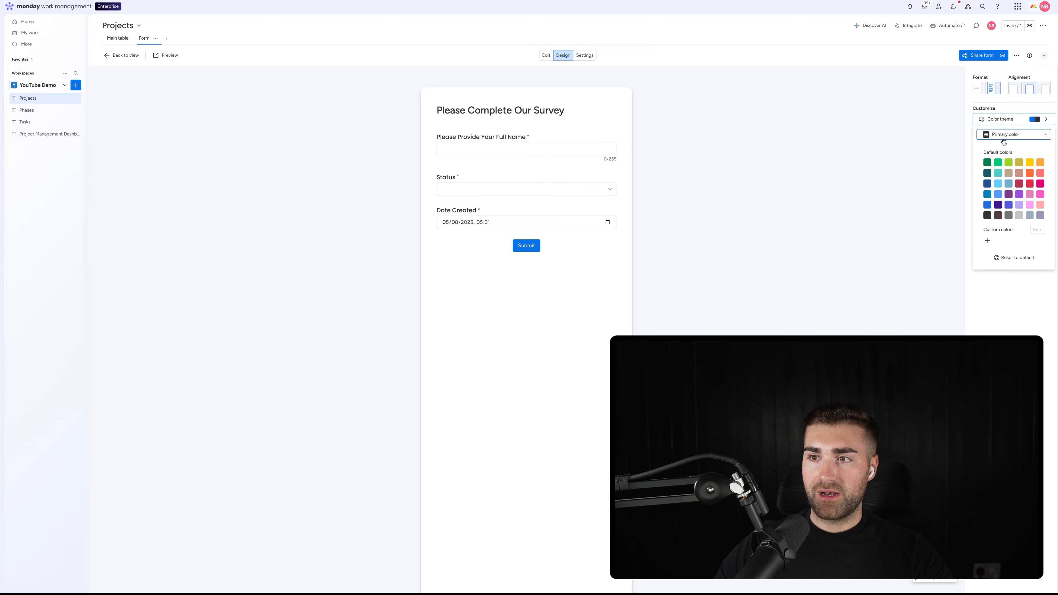
{"action": "left_click", "coordinate": [998, 162]}
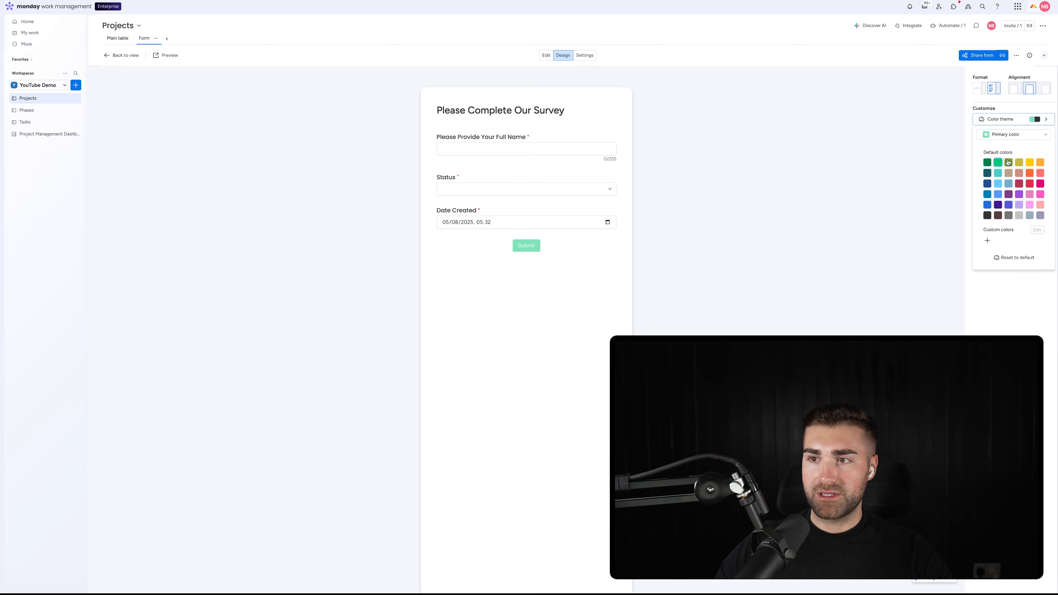
{"action": "left_click", "coordinate": [1008, 162]}
Try orange as the form's text color, then set it to dark green.
{"action": "left_click", "coordinate": [993, 136]}
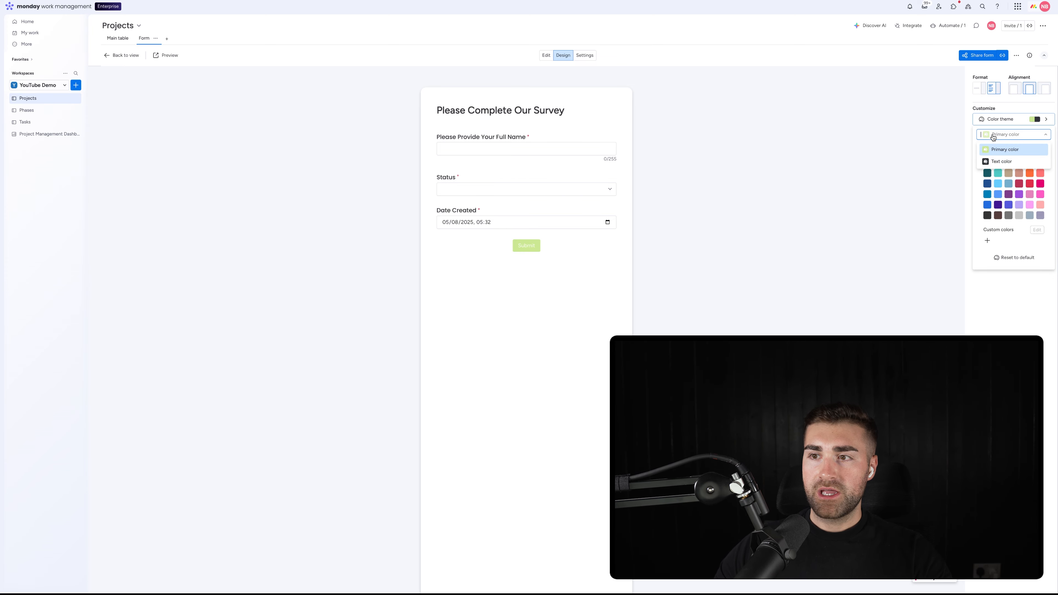
{"action": "left_click", "coordinate": [1000, 161]}
{"action": "left_click", "coordinate": [1038, 163]}
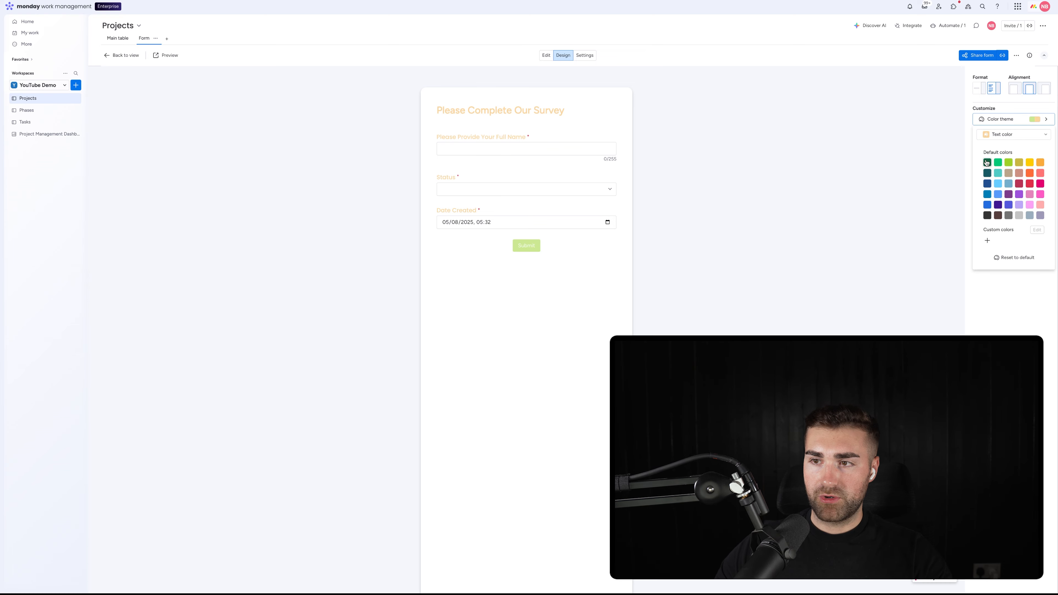
{"action": "left_click", "coordinate": [986, 163]}
Add custom black #000000 to the color theme as the form's primary color.
{"action": "left_click", "coordinate": [996, 135]}
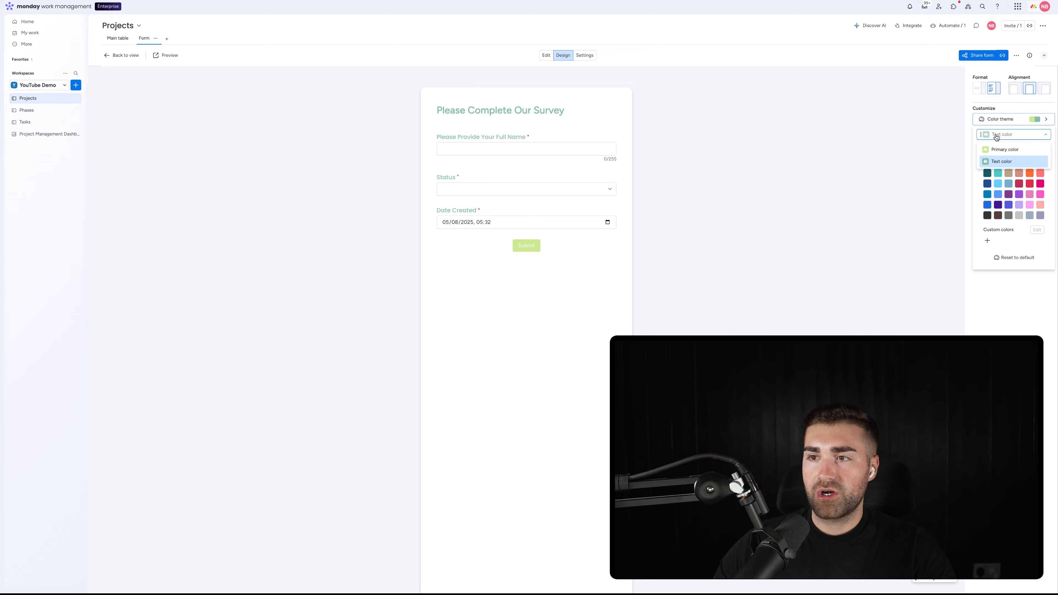
{"action": "left_click", "coordinate": [1003, 149]}
{"action": "left_click", "coordinate": [987, 215]}
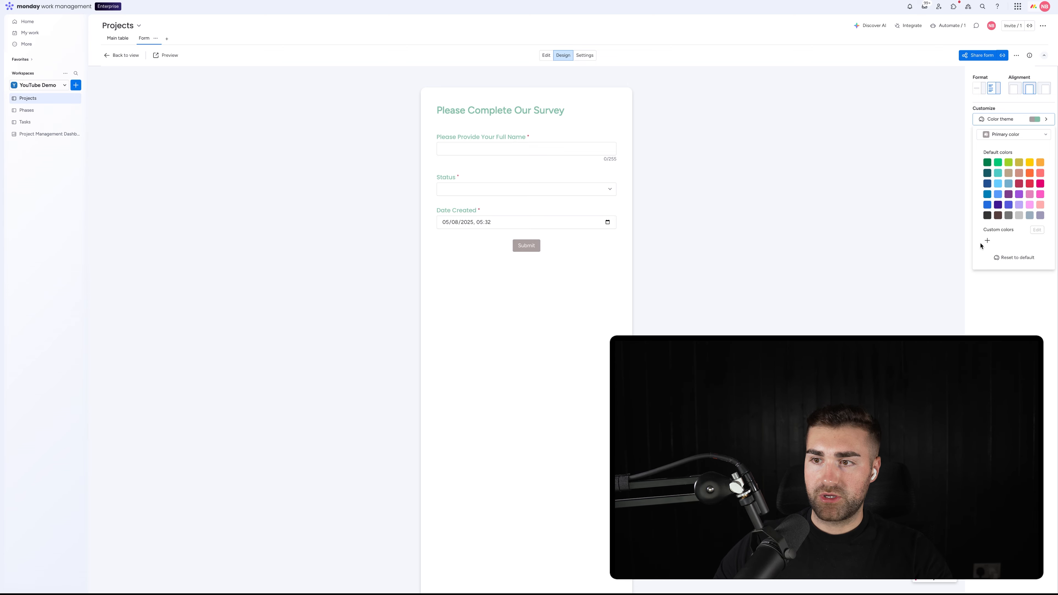
{"action": "left_click", "coordinate": [989, 241]}
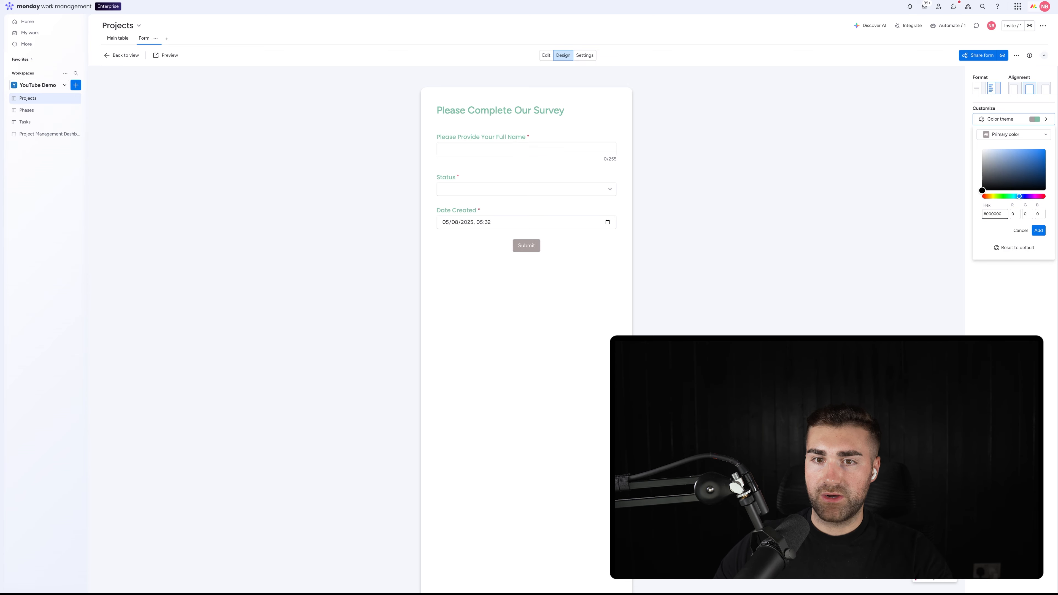
{"action": "left_click", "coordinate": [1033, 231]}
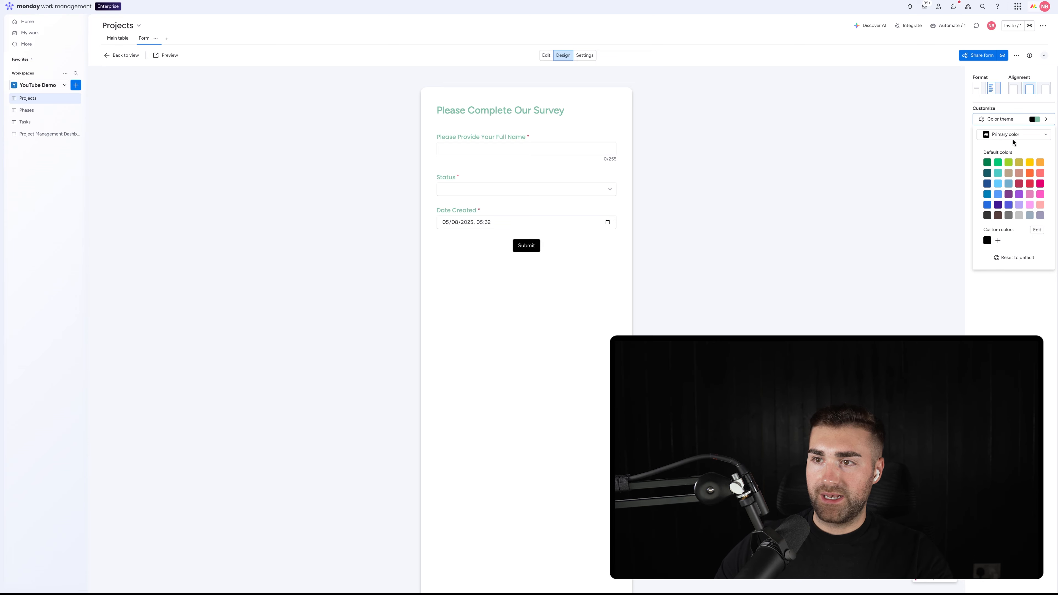
Try red and dark blue as the form's text color, then set it to purple.
{"action": "left_click", "coordinate": [1002, 135]}
{"action": "left_click", "coordinate": [1002, 161]}
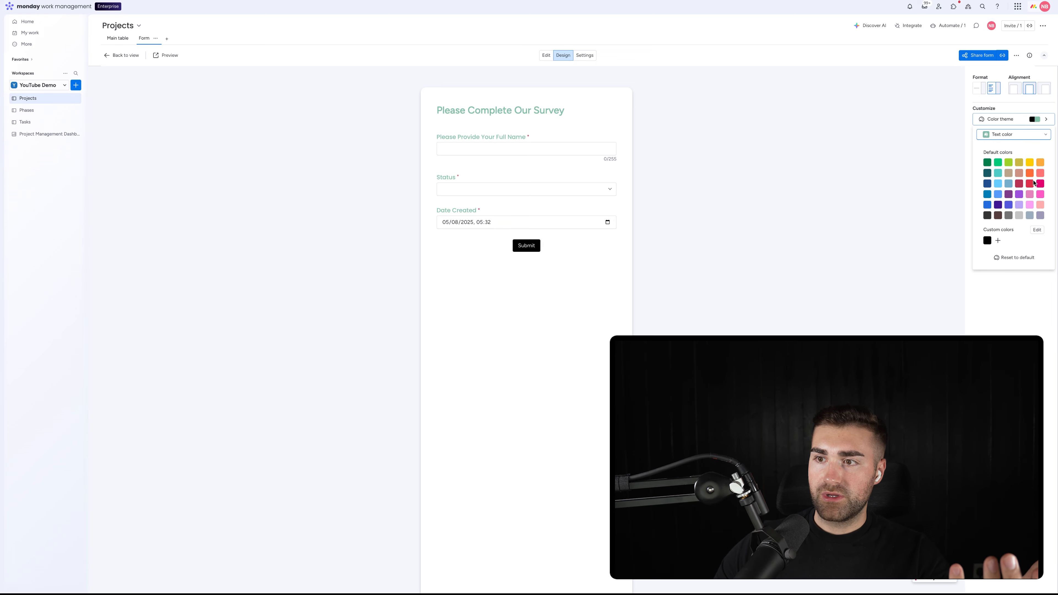
{"action": "left_click", "coordinate": [1019, 185]}
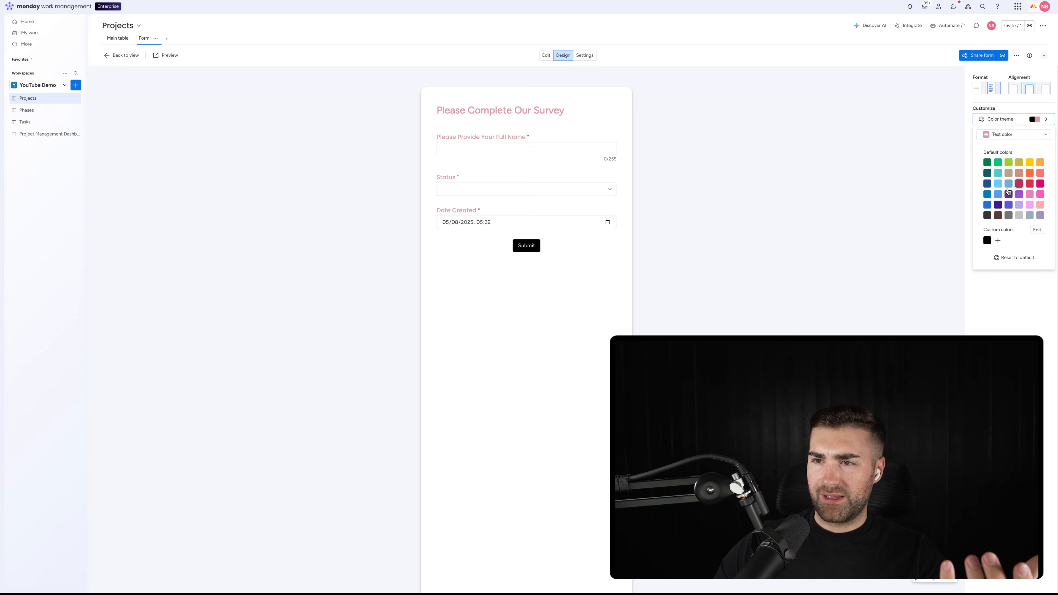
{"action": "left_click", "coordinate": [987, 183]}
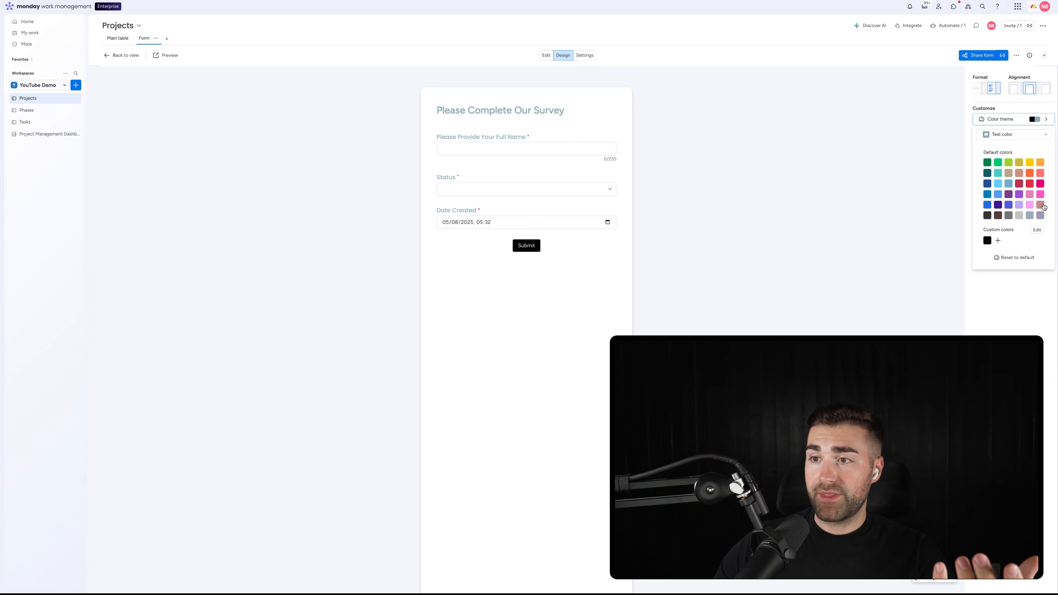
{"action": "left_click", "coordinate": [1018, 194]}
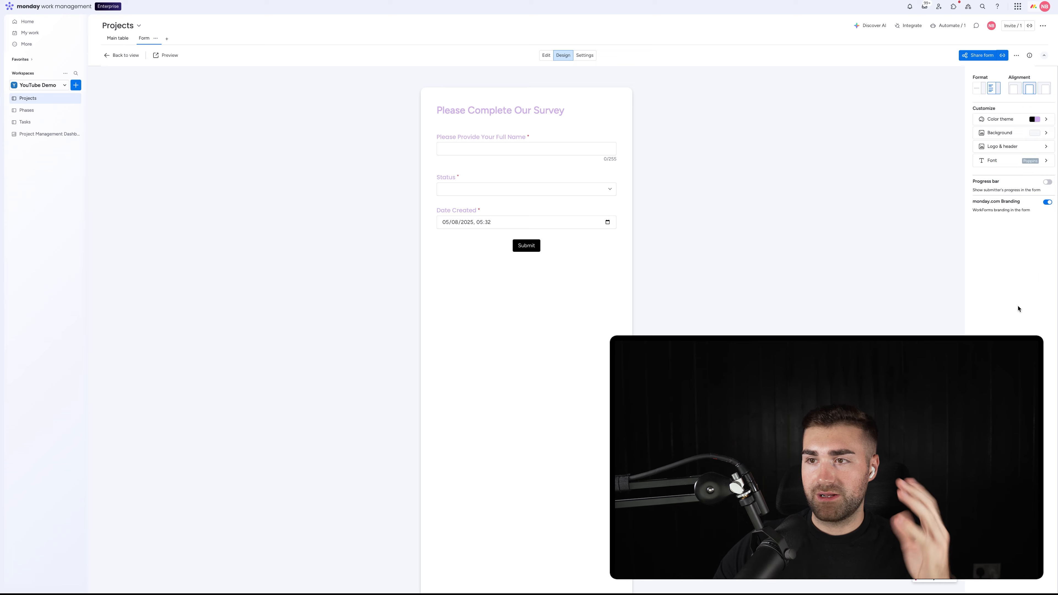
Try green and black as the form's background color and settle on green.
{"action": "left_click", "coordinate": [1002, 133]}
{"action": "left_click", "coordinate": [998, 150]}
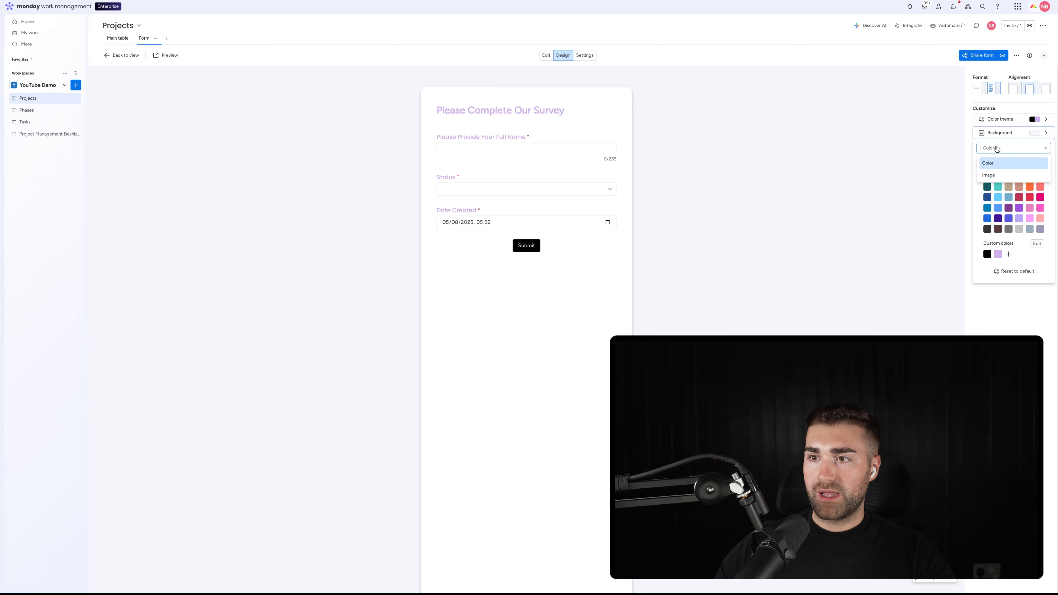
{"action": "left_click", "coordinate": [998, 151]}
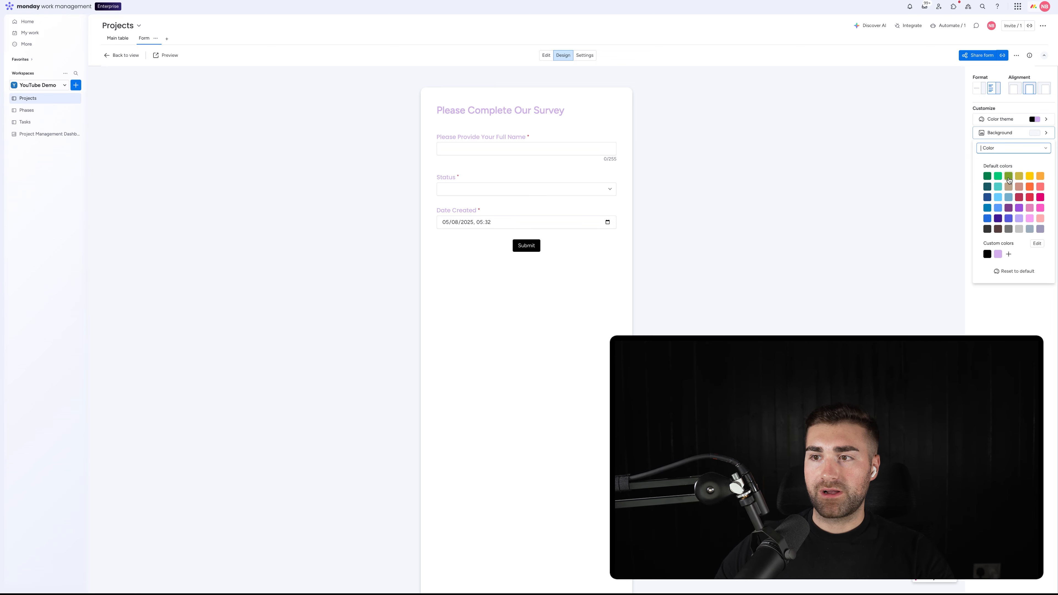
{"action": "left_click", "coordinate": [998, 177]}
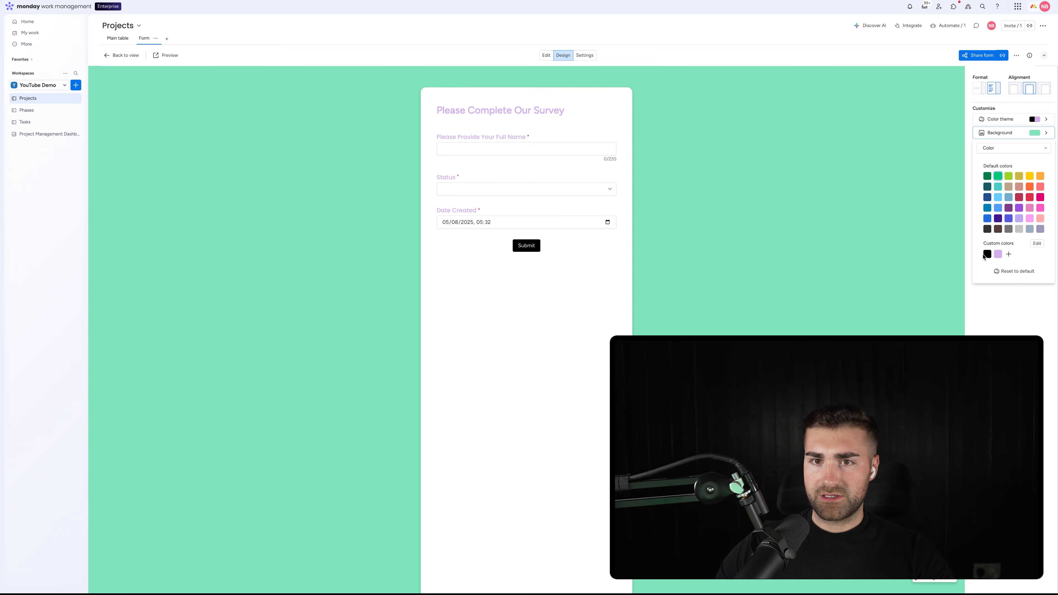
{"action": "left_click", "coordinate": [987, 255]}
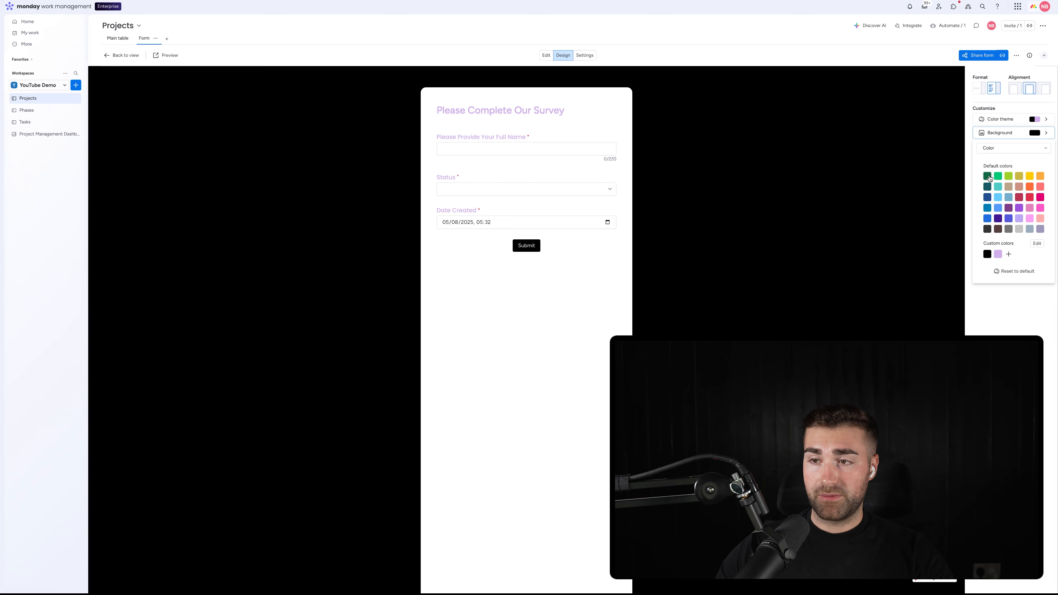
{"action": "left_click", "coordinate": [997, 177]}
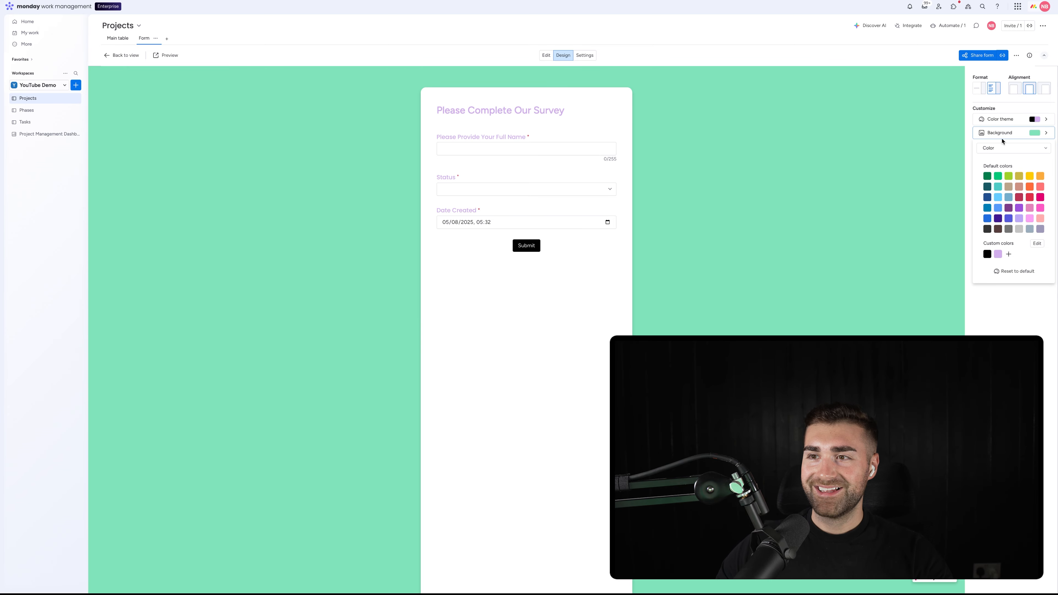
Change the form's background from a color to the first preset image, the teal and pink sky.
{"action": "left_click", "coordinate": [999, 148]}
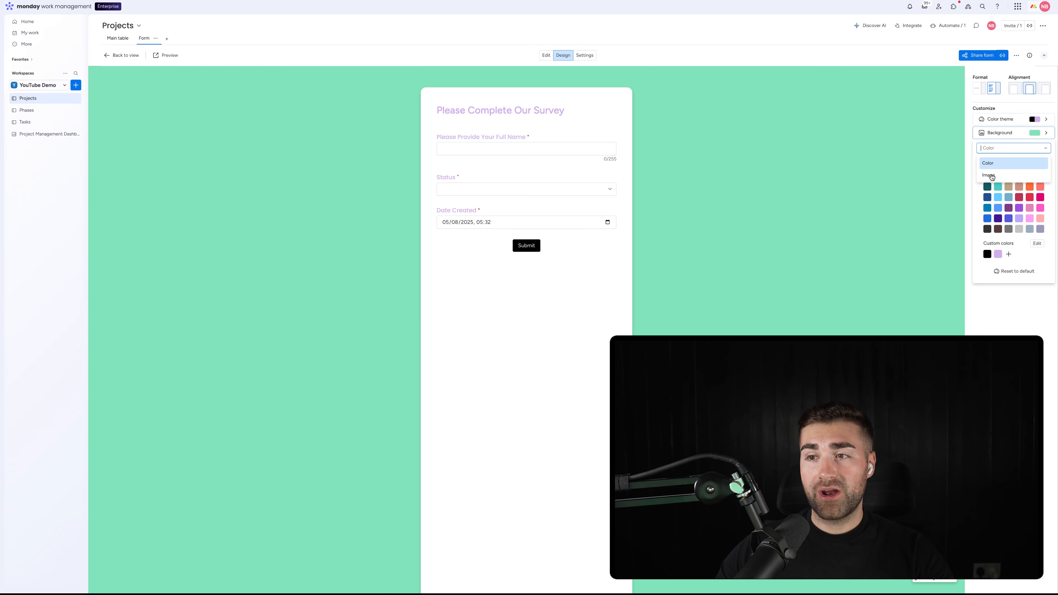
{"action": "left_click", "coordinate": [991, 176]}
{"action": "left_click", "coordinate": [986, 169]}
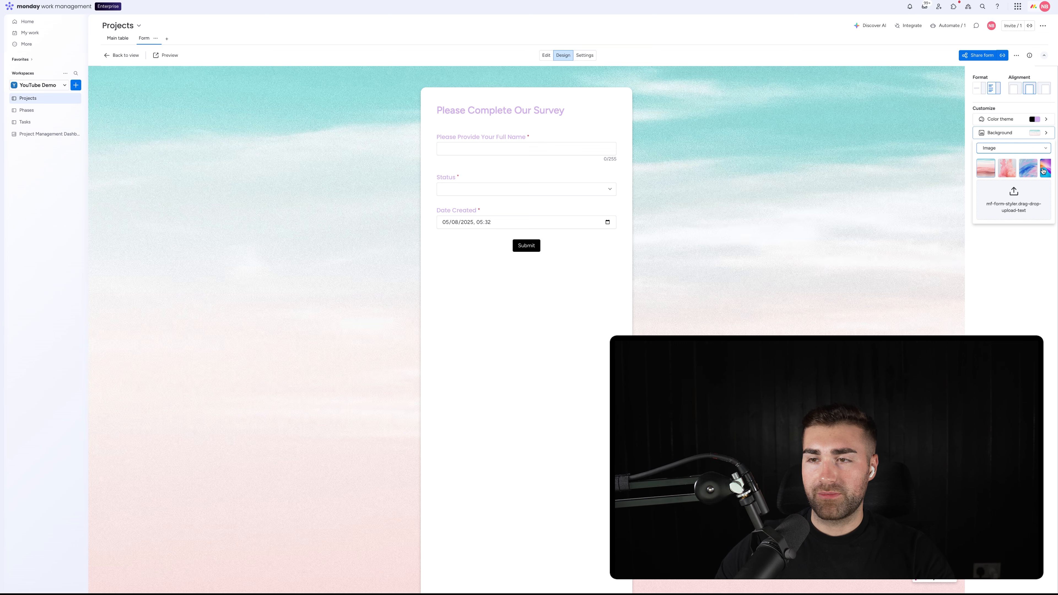
Try the colorful wave preset as the form's background image, then switch the background to a plain light green color.
{"action": "left_click", "coordinate": [1044, 169]}
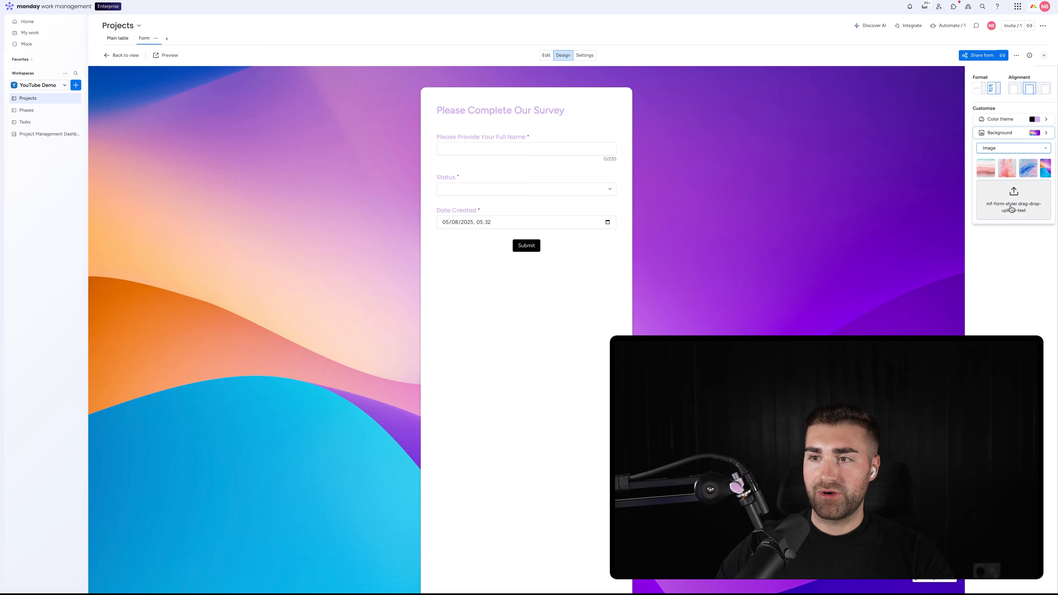
{"action": "left_click", "coordinate": [992, 150]}
{"action": "left_click", "coordinate": [993, 160]}
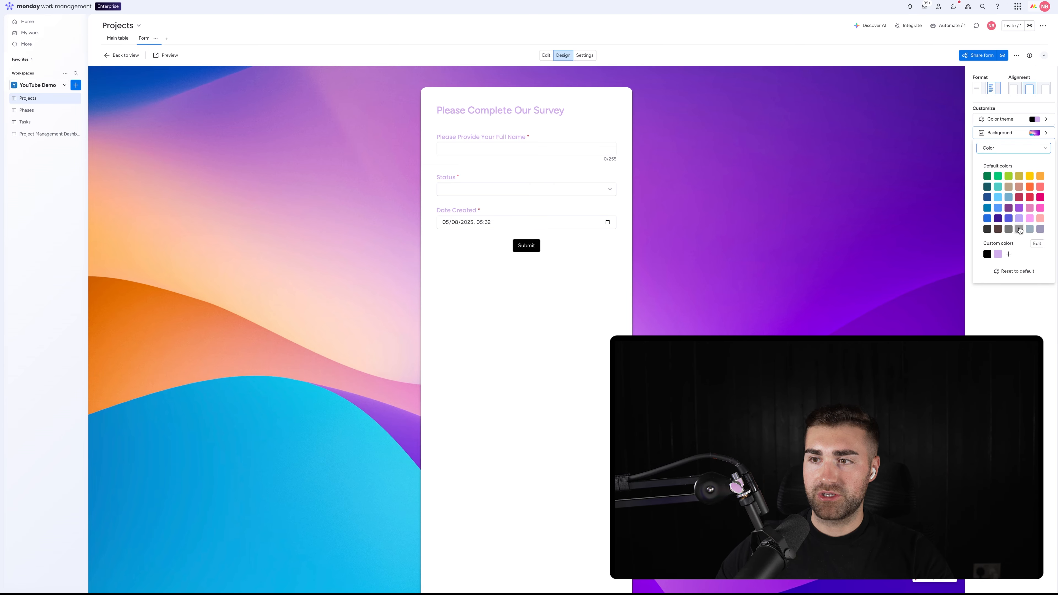
{"action": "left_click", "coordinate": [1019, 230]}
{"action": "left_click", "coordinate": [996, 177]}
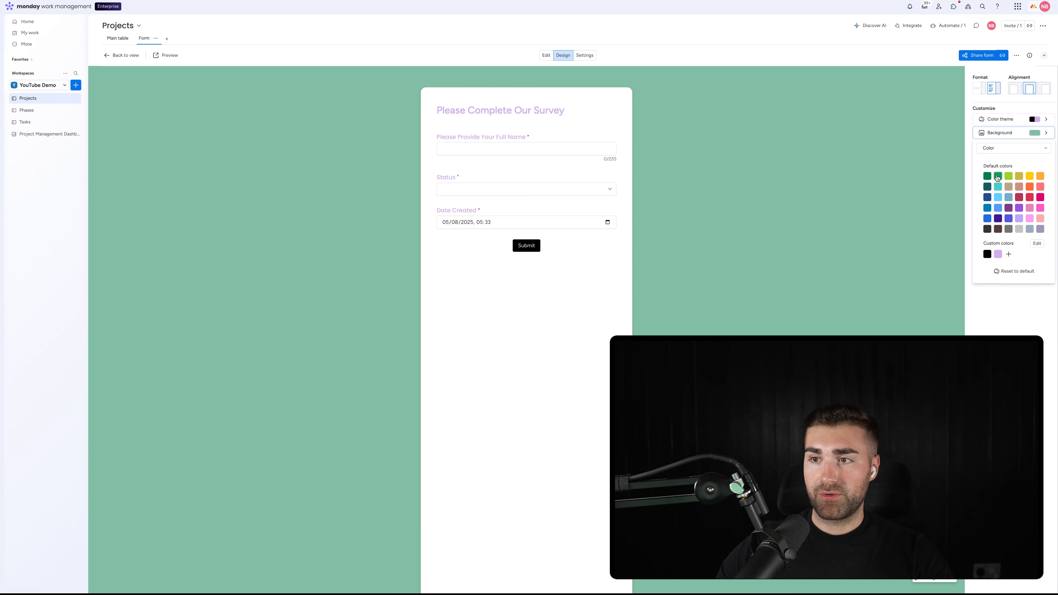
{"action": "left_click", "coordinate": [995, 135]}
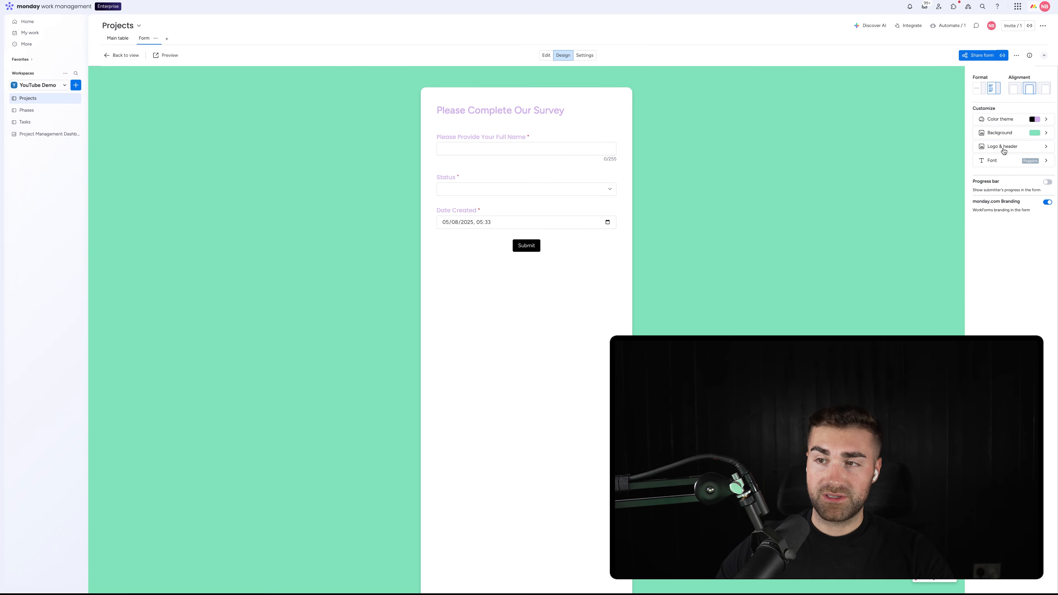
View the form's logo and header options and the logo upload dialog, closing it without uploading an image.
{"action": "left_click", "coordinate": [1003, 148]}
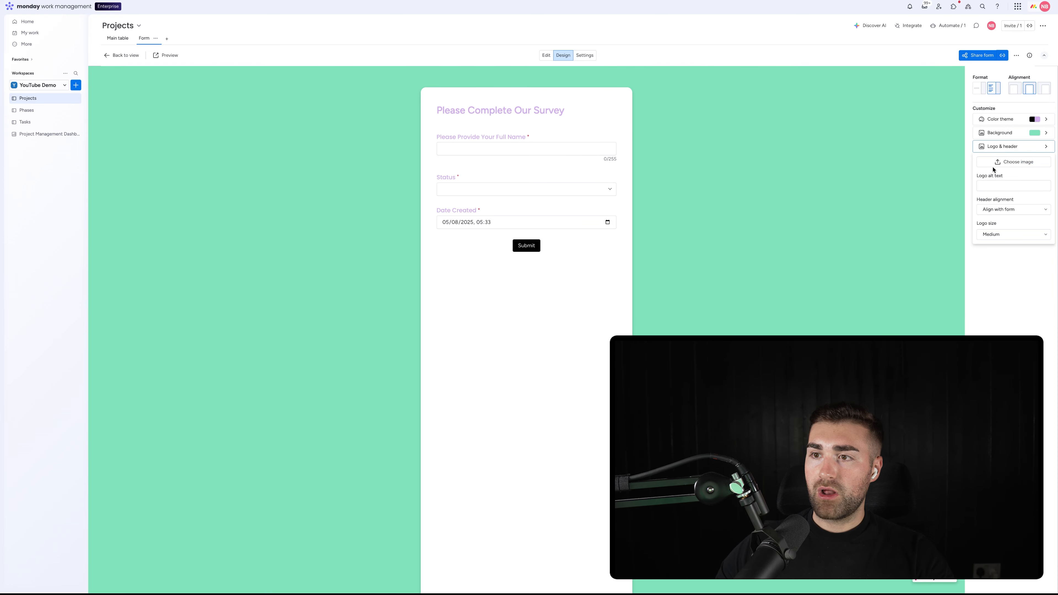
{"action": "left_click", "coordinate": [500, 103]}
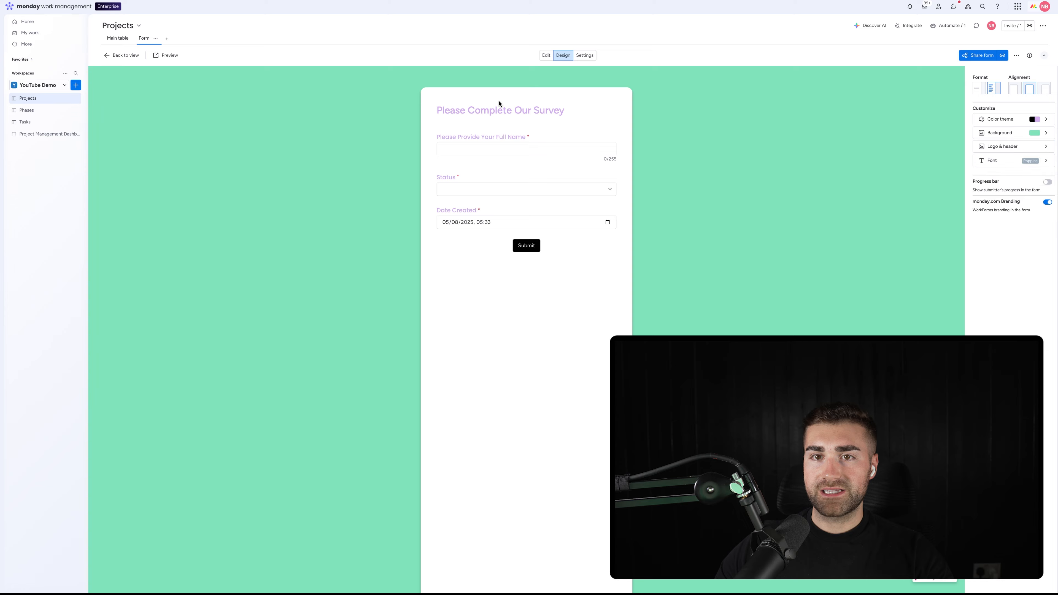
{"action": "left_click", "coordinate": [546, 55]}
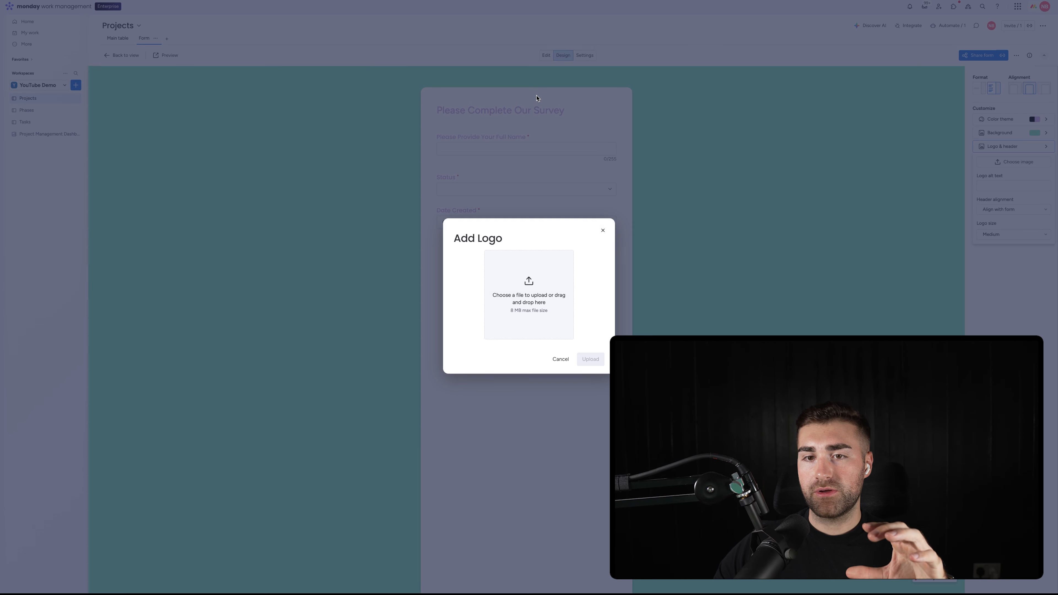
{"action": "left_click", "coordinate": [536, 96]}
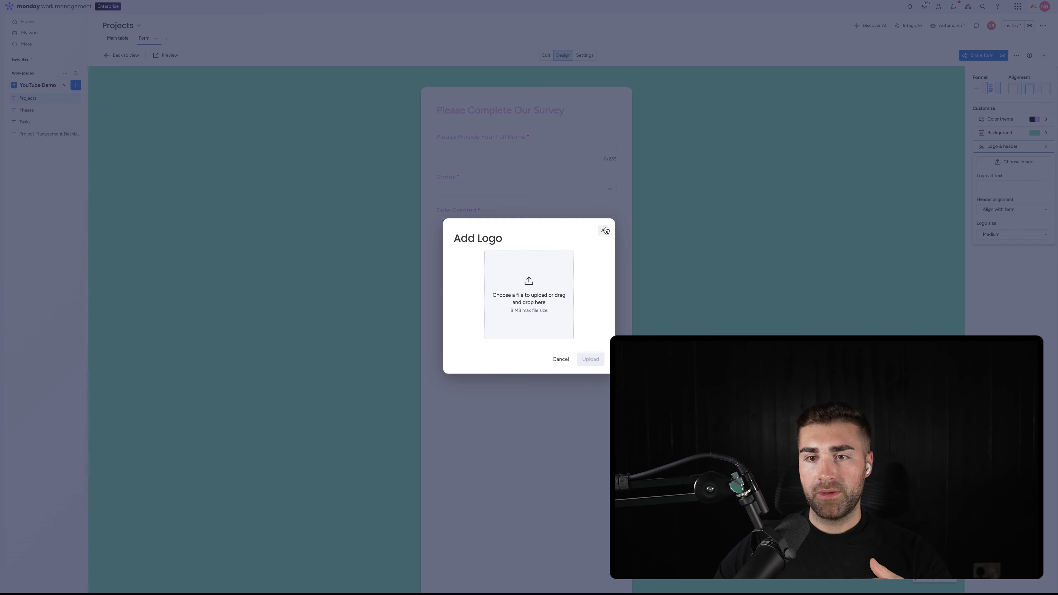
{"action": "left_click", "coordinate": [603, 231]}
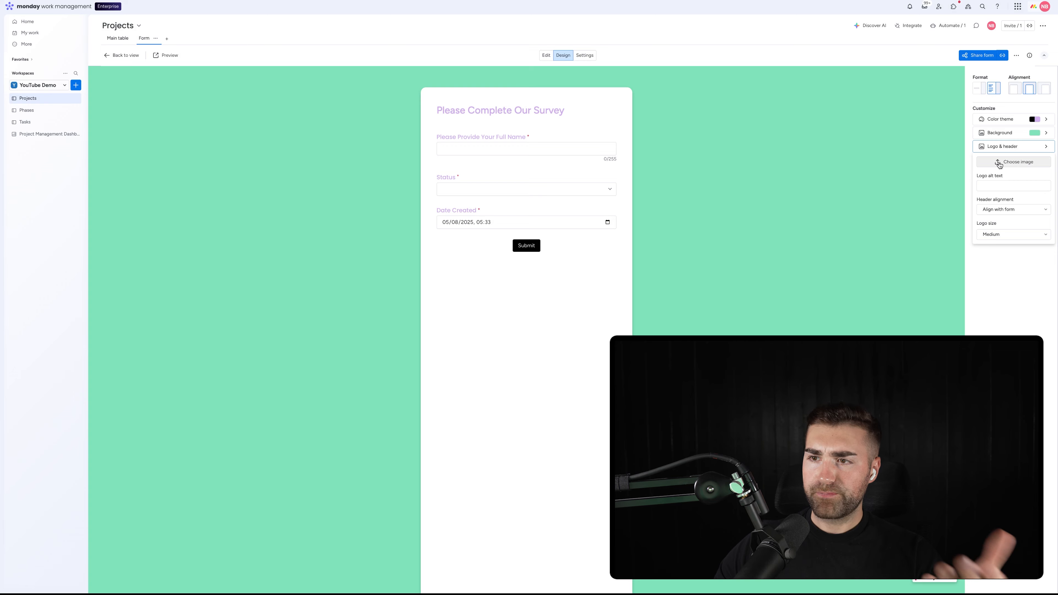
Set the logo alt text to CRMCrew.
{"action": "right_click", "coordinate": [996, 186]}
{"action": "left_click", "coordinate": [982, 183]}
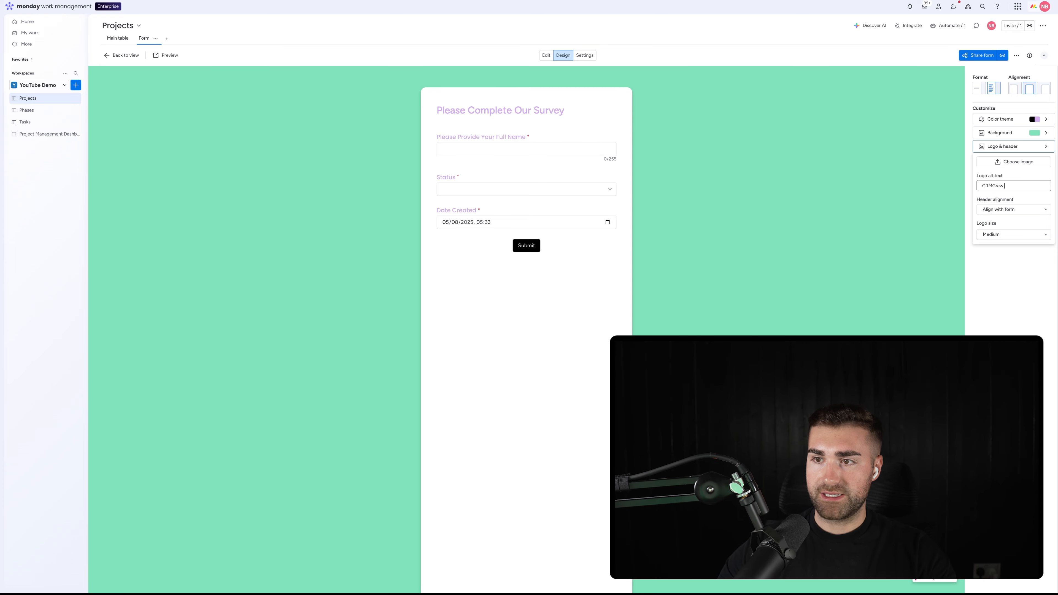
{"action": "type", "text": "CRMCrew"}
{"action": "key", "text": "BackSpace"}
Try Center as the header alignment, restore Align with form, and view the logo size options without changing them.
{"action": "left_click", "coordinate": [990, 209]}
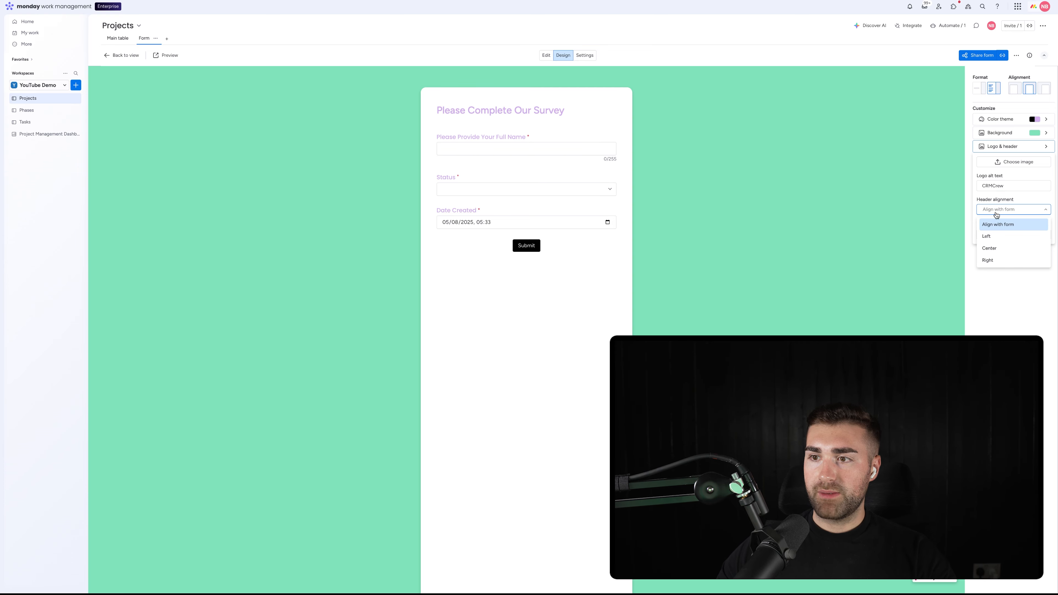
{"action": "left_click", "coordinate": [993, 249]}
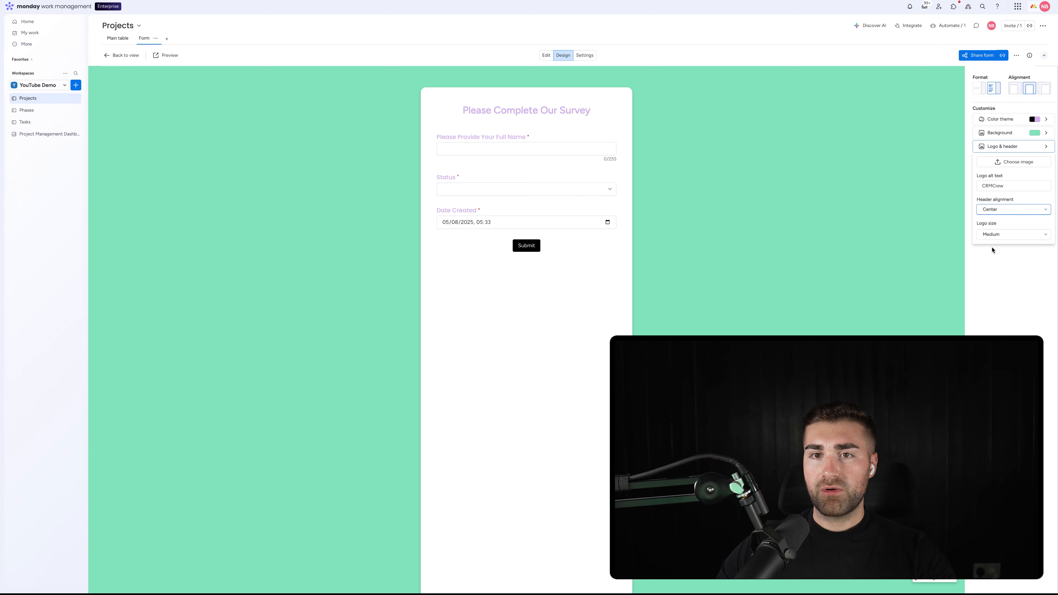
{"action": "left_click", "coordinate": [1002, 211]}
{"action": "left_click", "coordinate": [997, 225]}
{"action": "left_click", "coordinate": [997, 209]}
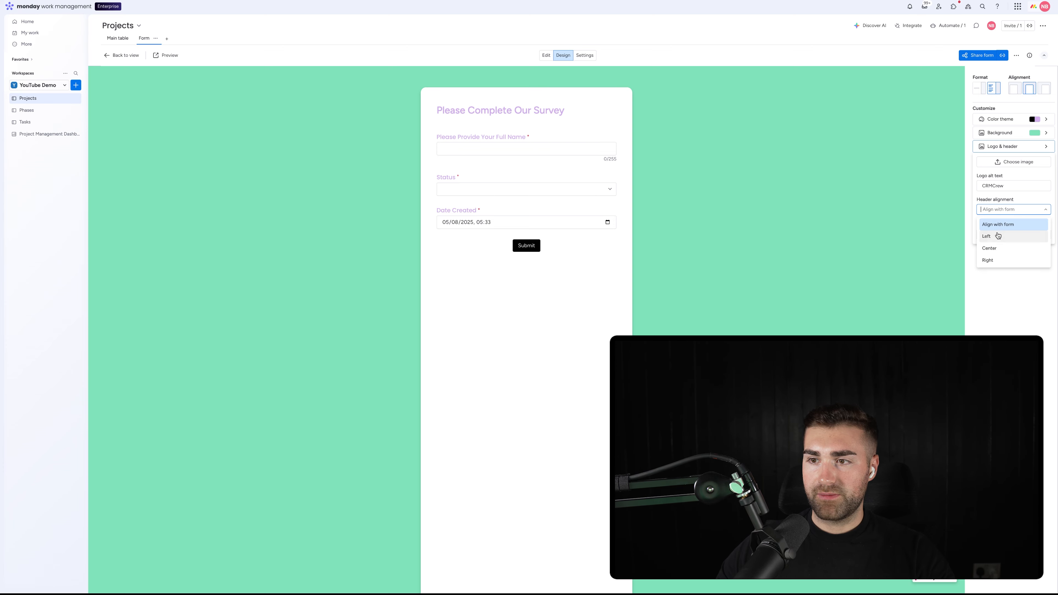
{"action": "left_click", "coordinate": [998, 209]}
{"action": "left_click", "coordinate": [994, 234]}
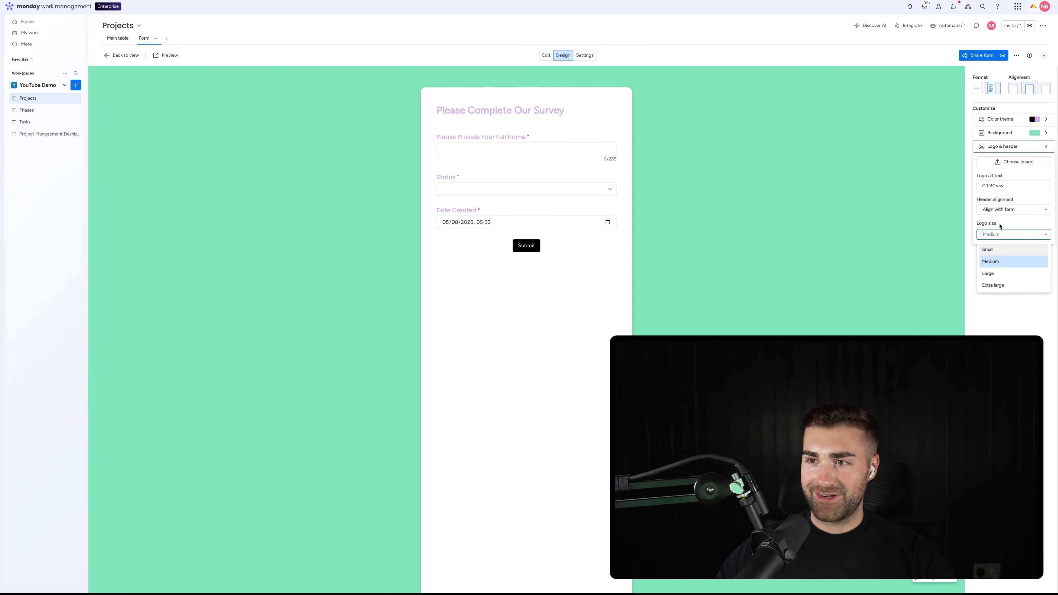
{"action": "left_click", "coordinate": [1002, 148]}
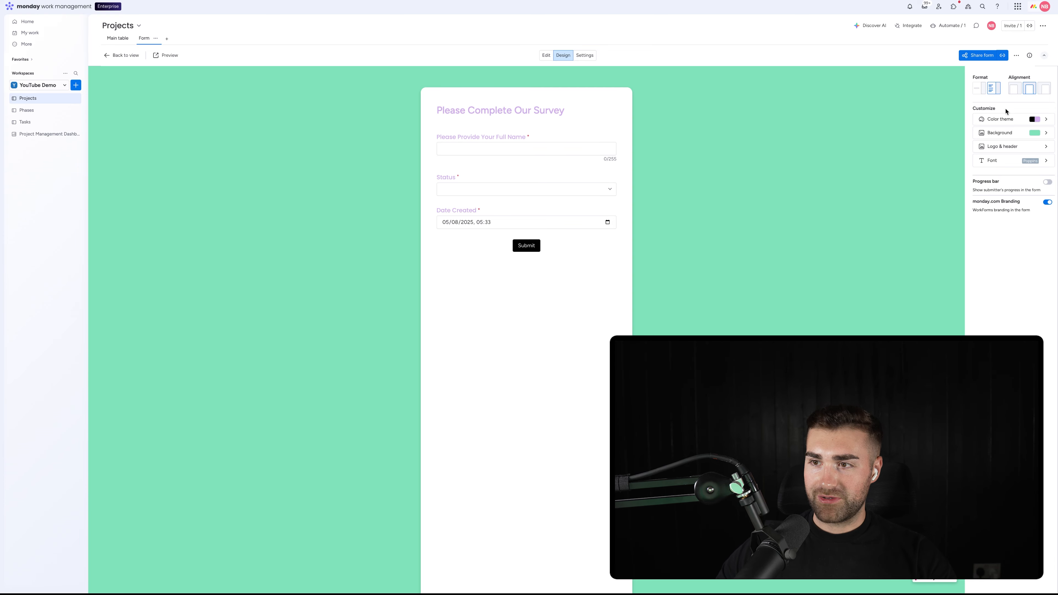
Browse the fonts available for the form without choosing a different one.
{"action": "left_click", "coordinate": [1001, 161]}
{"action": "left_click", "coordinate": [999, 178]}
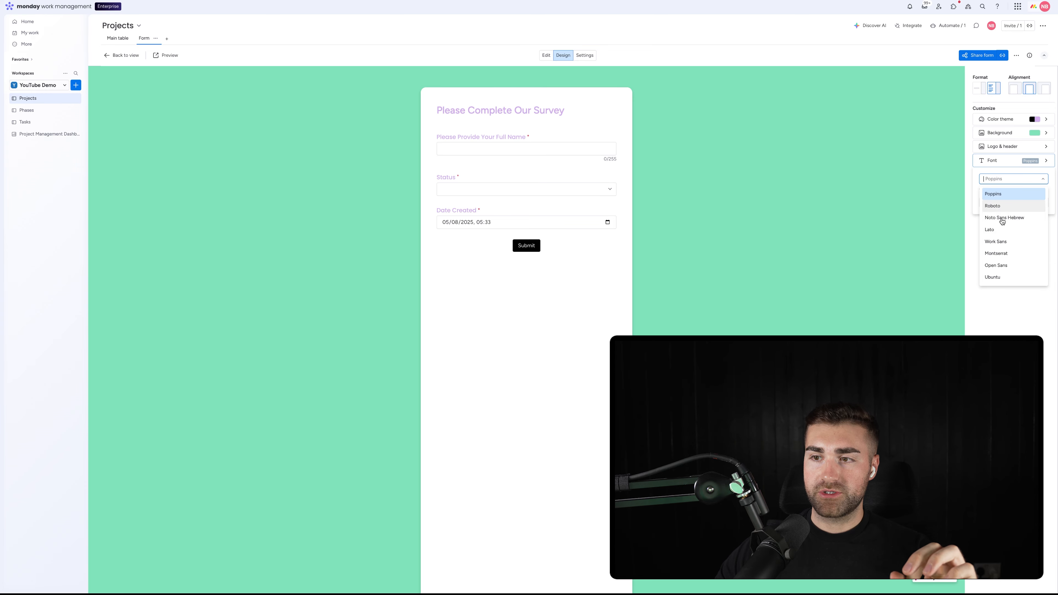
{"action": "scroll", "coordinate": [1002, 221], "scroll_direction": "down", "scroll_amount": 1}
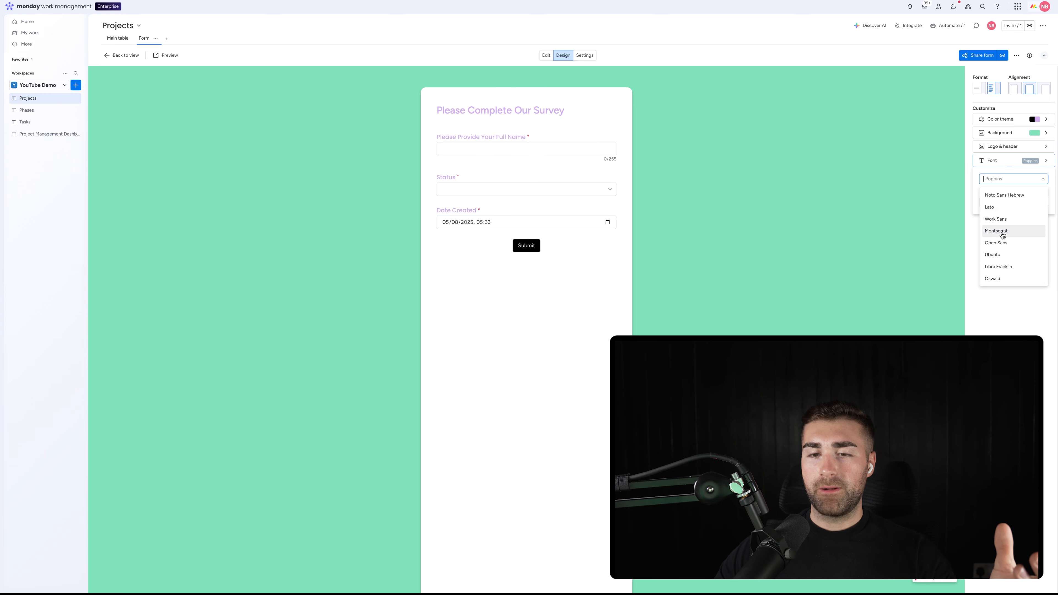
{"action": "scroll", "coordinate": [1002, 236], "scroll_direction": "up", "scroll_amount": 1}
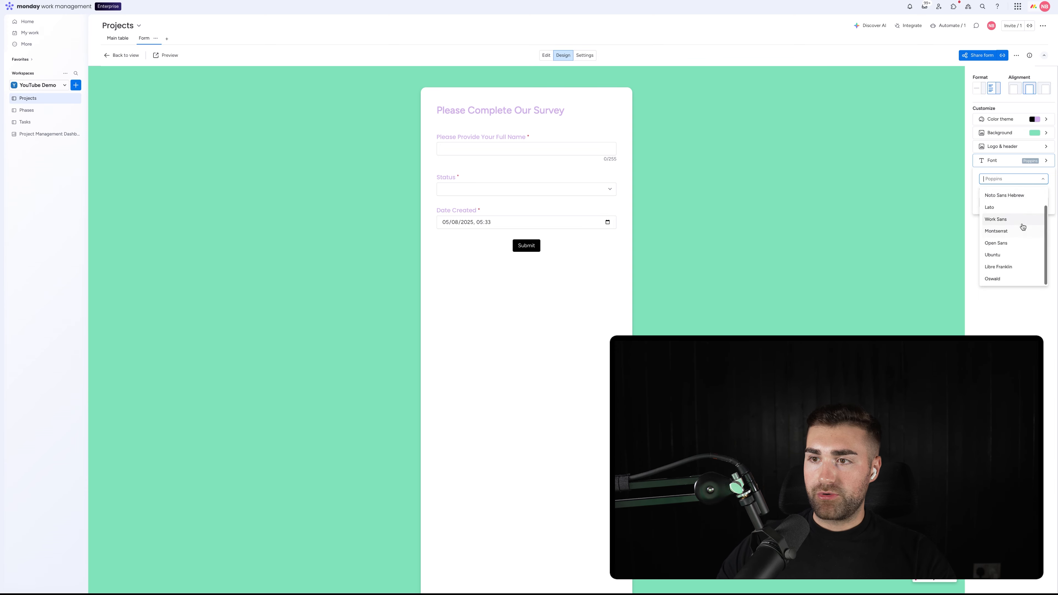
{"action": "left_click", "coordinate": [1014, 159]}
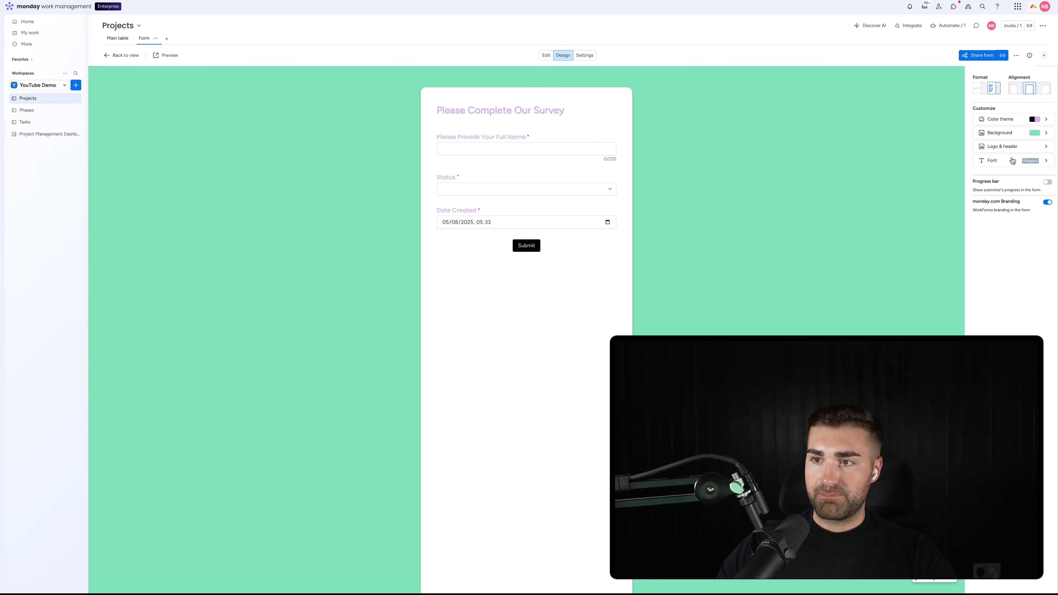
Try Right to left as the form's text direction, then restore Left to right.
{"action": "left_click", "coordinate": [1017, 160]}
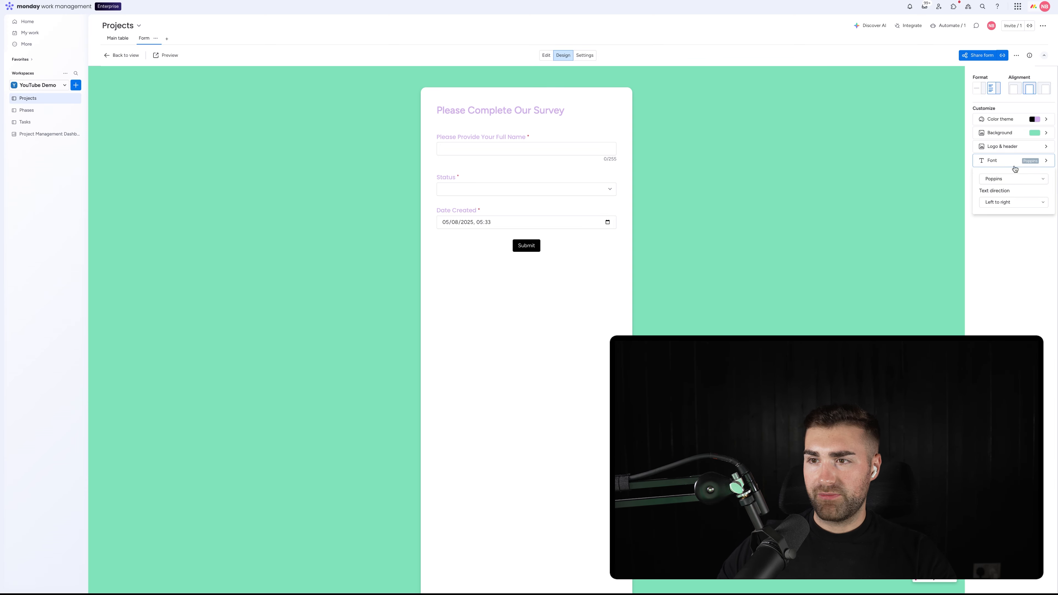
{"action": "left_click", "coordinate": [998, 203]}
{"action": "left_click", "coordinate": [1003, 230]}
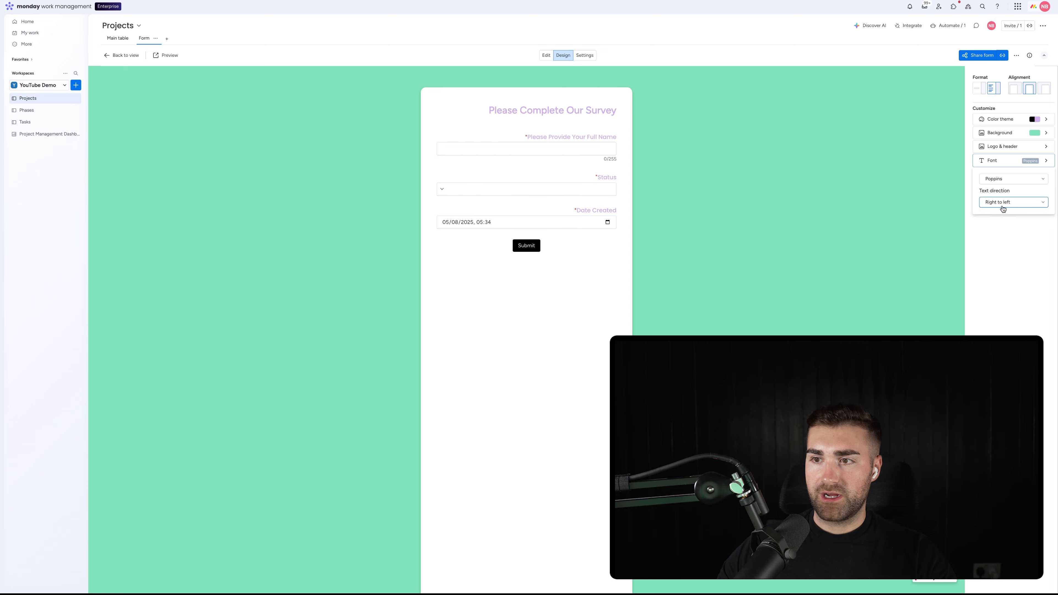
{"action": "left_click", "coordinate": [1002, 206]}
{"action": "left_click", "coordinate": [997, 218]}
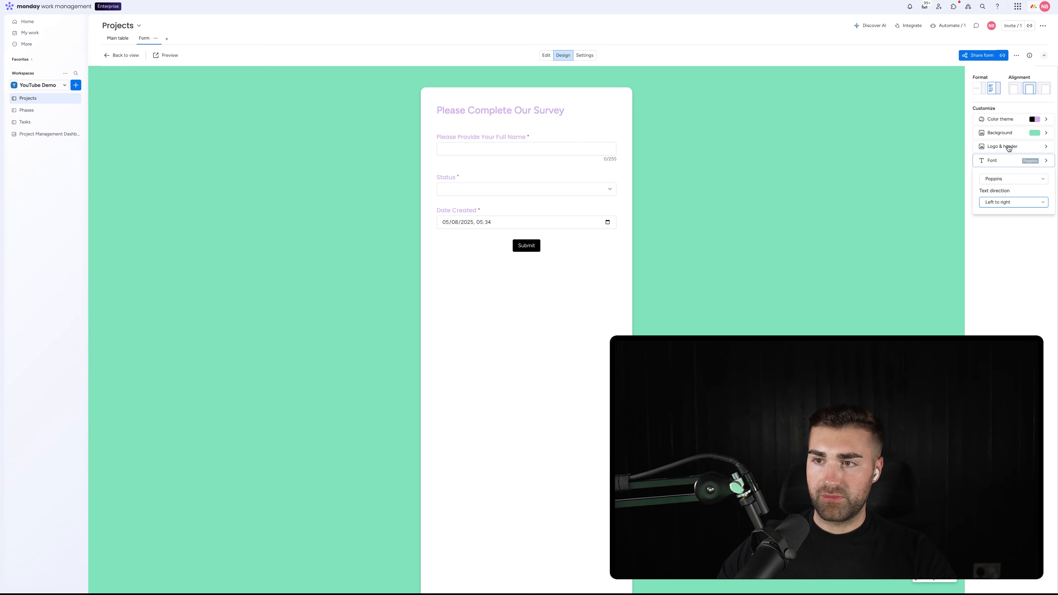
{"action": "left_click", "coordinate": [994, 165]}
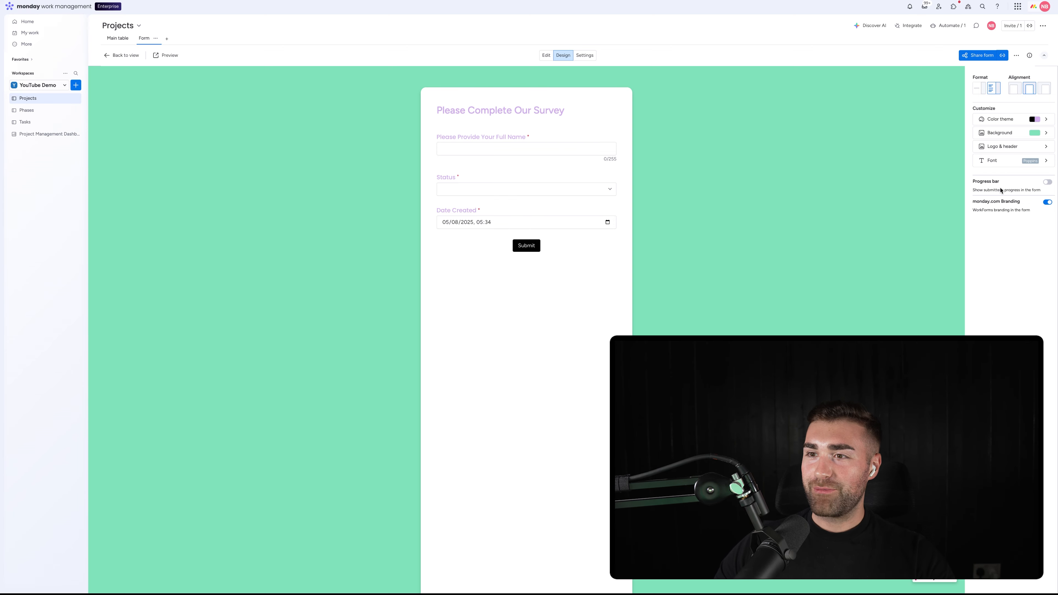
Enable the form's progress bar and change the layout format to one question at a time.
{"action": "left_click", "coordinate": [1047, 183]}
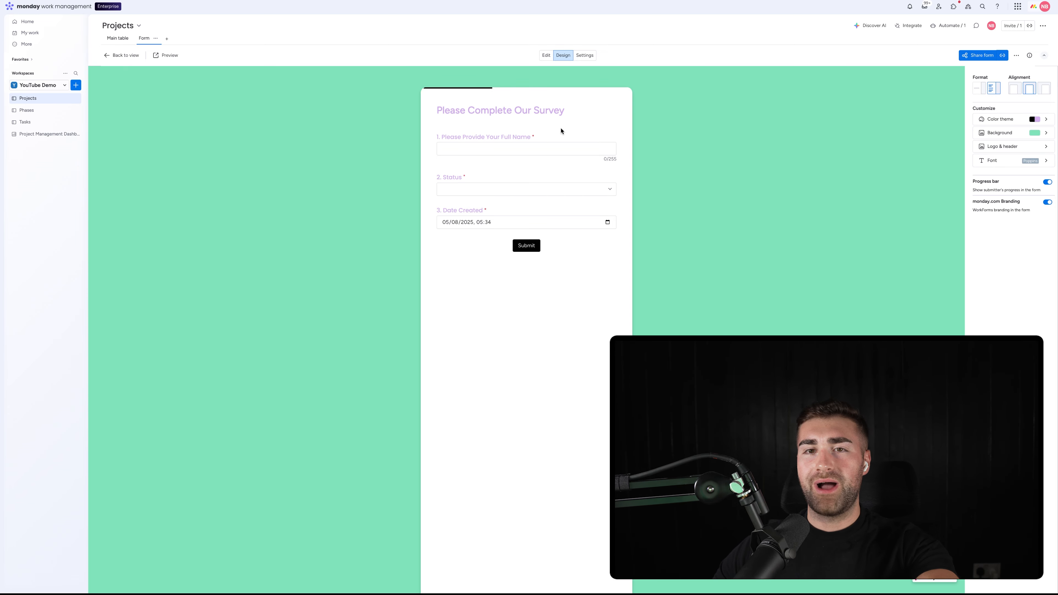
{"action": "left_click", "coordinate": [979, 89]}
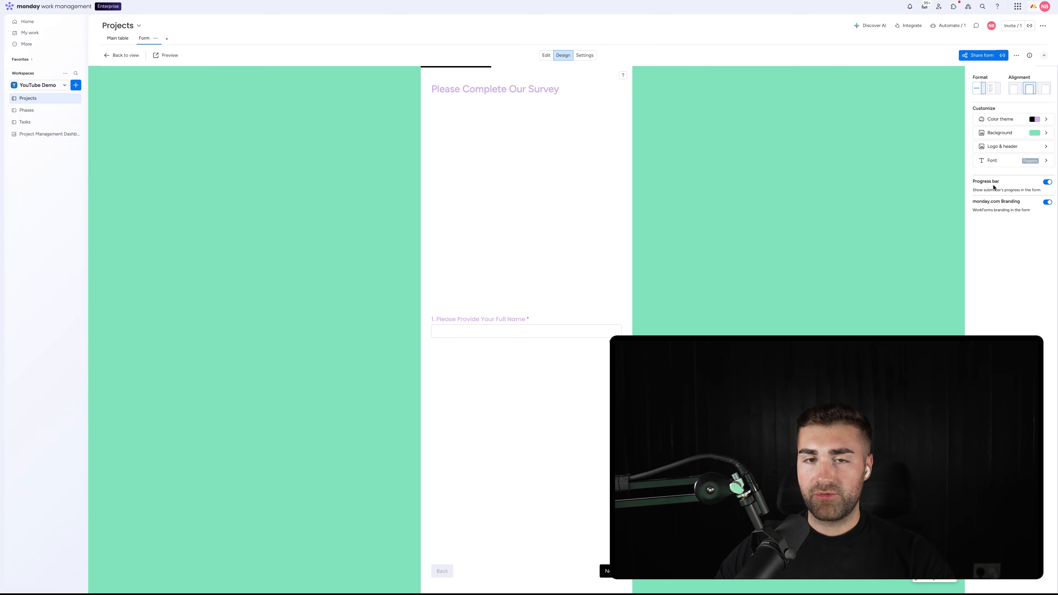
Disable the monday.com branding on the form and review the form's general, submission, tag and board settings.
{"action": "left_click", "coordinate": [1047, 201]}
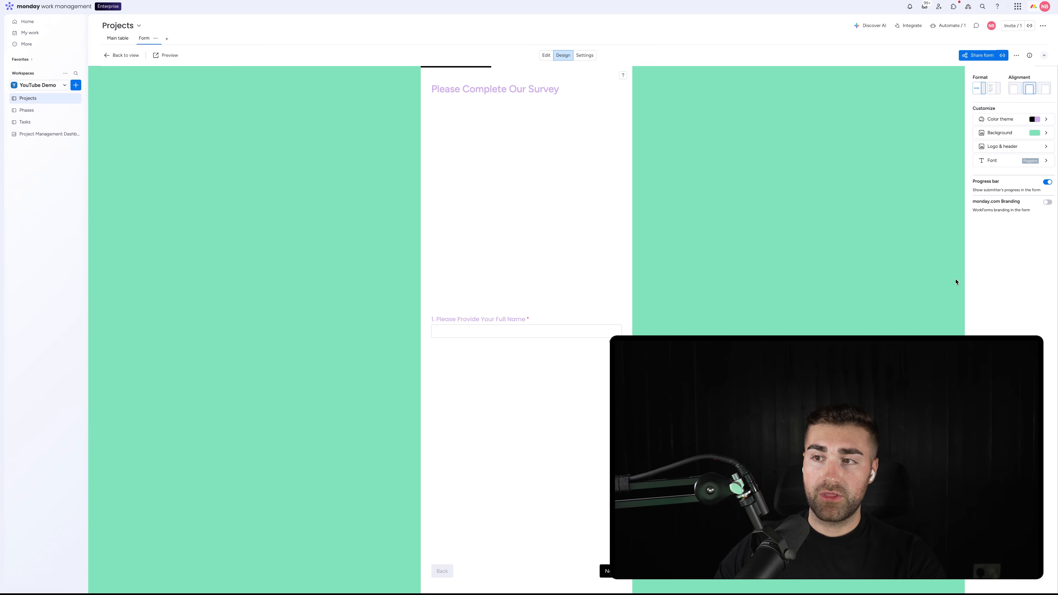
{"action": "left_click", "coordinate": [585, 56]}
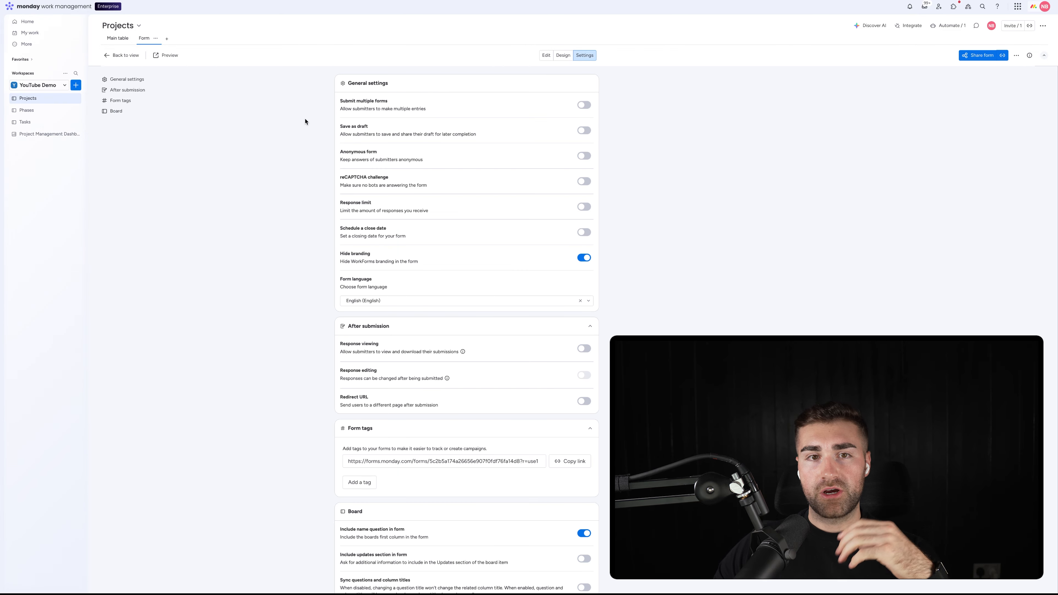
{"action": "scroll", "coordinate": [522, 264], "scroll_direction": "down", "scroll_amount": 2}
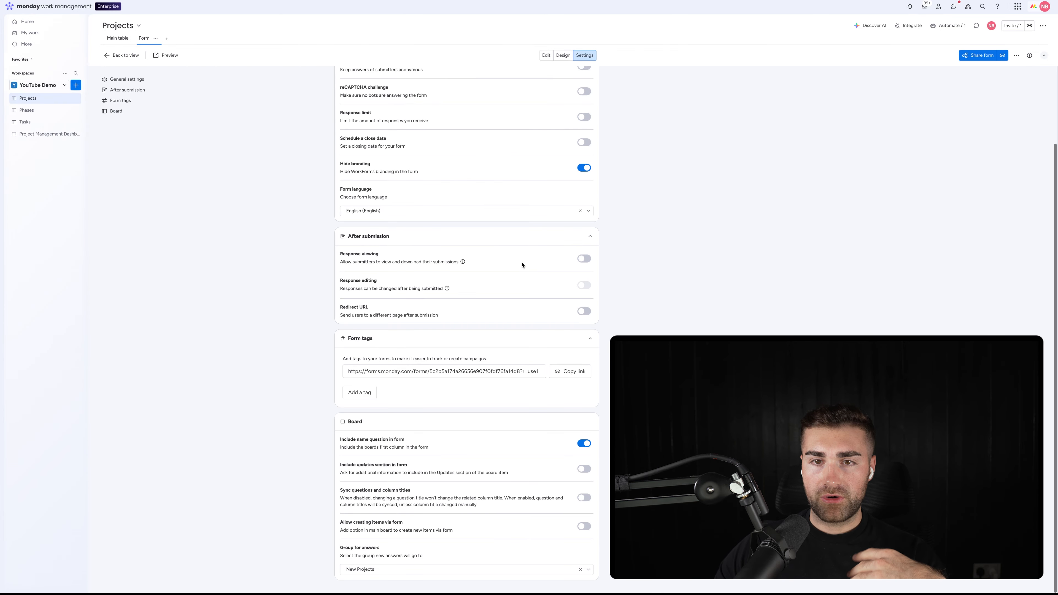
{"action": "scroll", "coordinate": [522, 263], "scroll_direction": "up", "scroll_amount": 2}
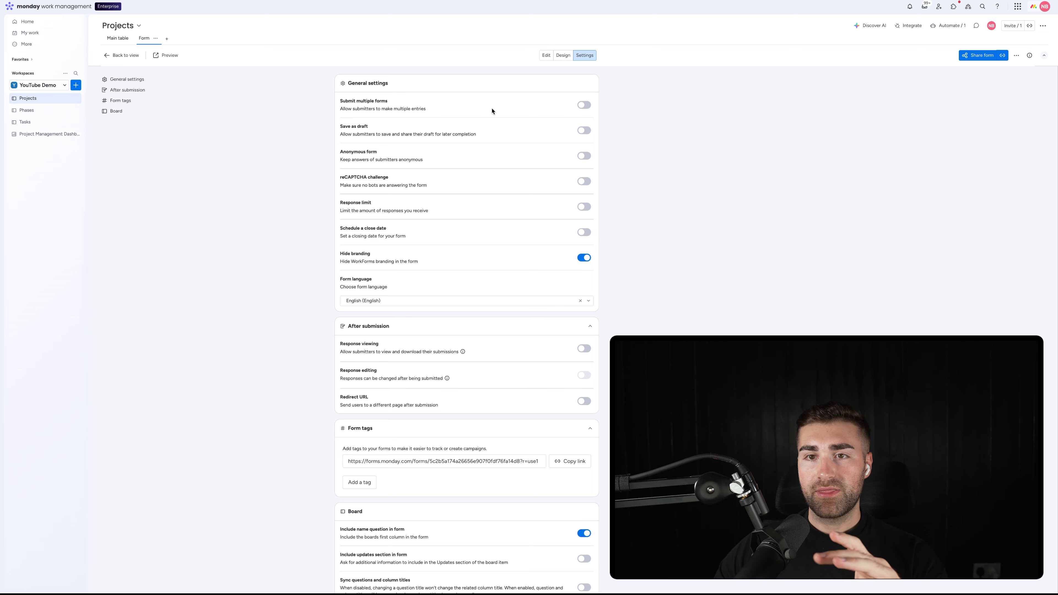
Try enabling the multiple submissions, save as draft and anonymous form options, turning each one off again.
{"action": "left_click", "coordinate": [585, 106]}
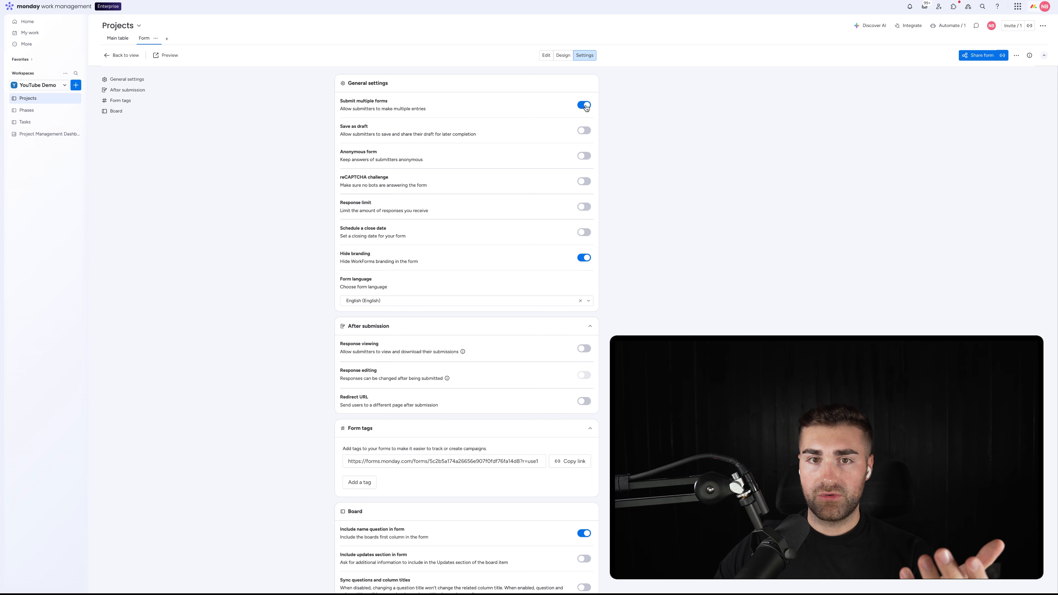
{"action": "left_click", "coordinate": [585, 105]}
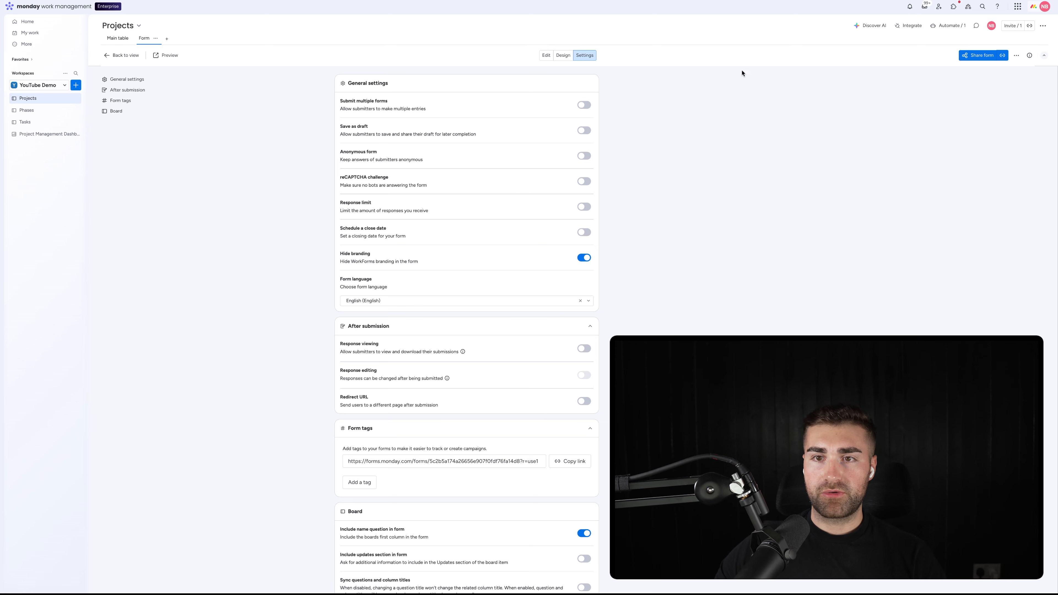
{"action": "left_click", "coordinate": [582, 131]}
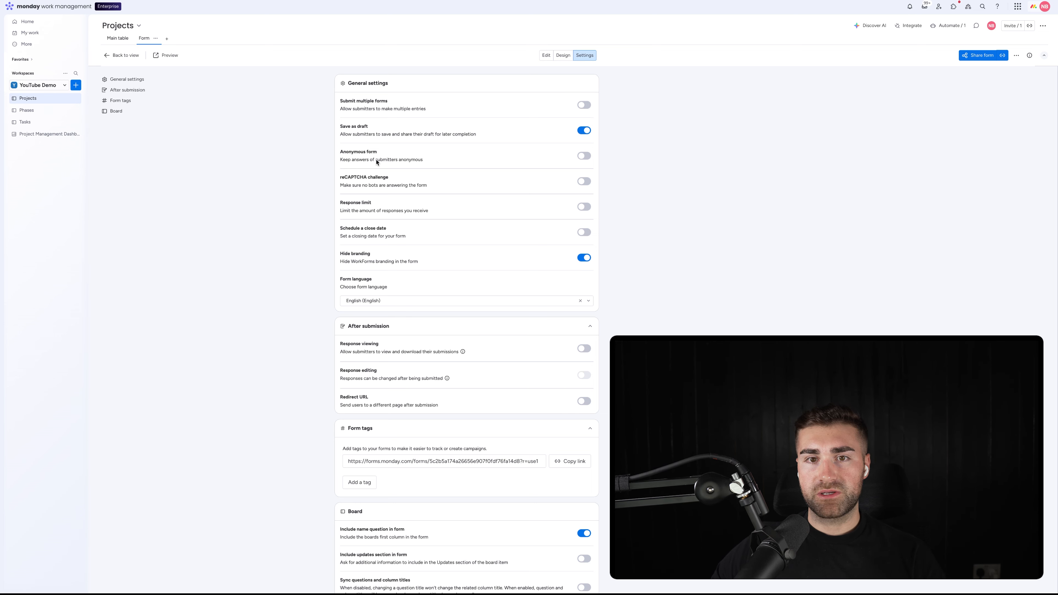
{"action": "left_click", "coordinate": [581, 156]}
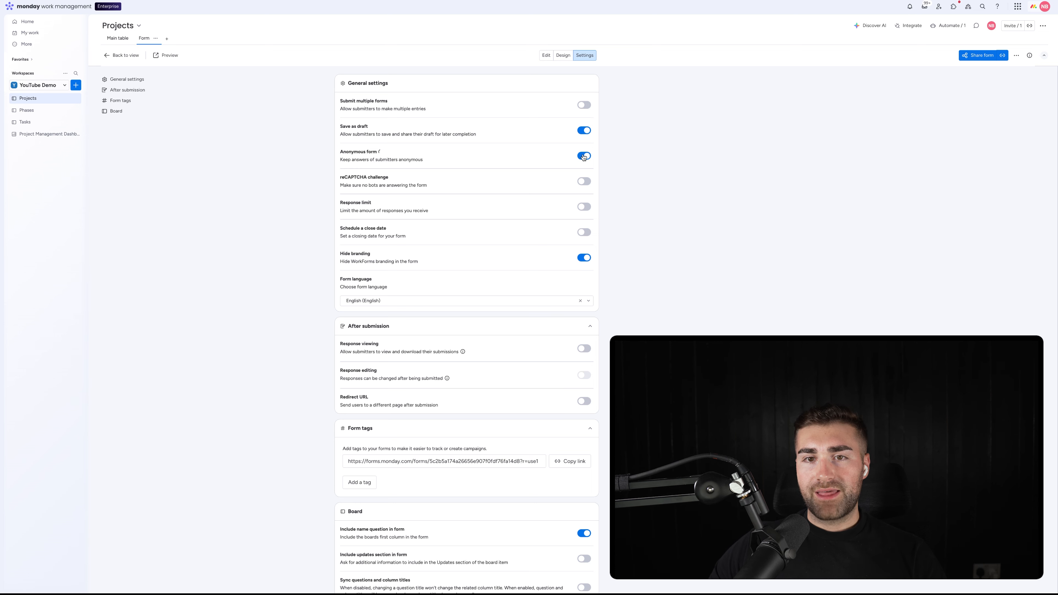
{"action": "left_click", "coordinate": [585, 157]}
{"action": "left_click", "coordinate": [586, 131]}
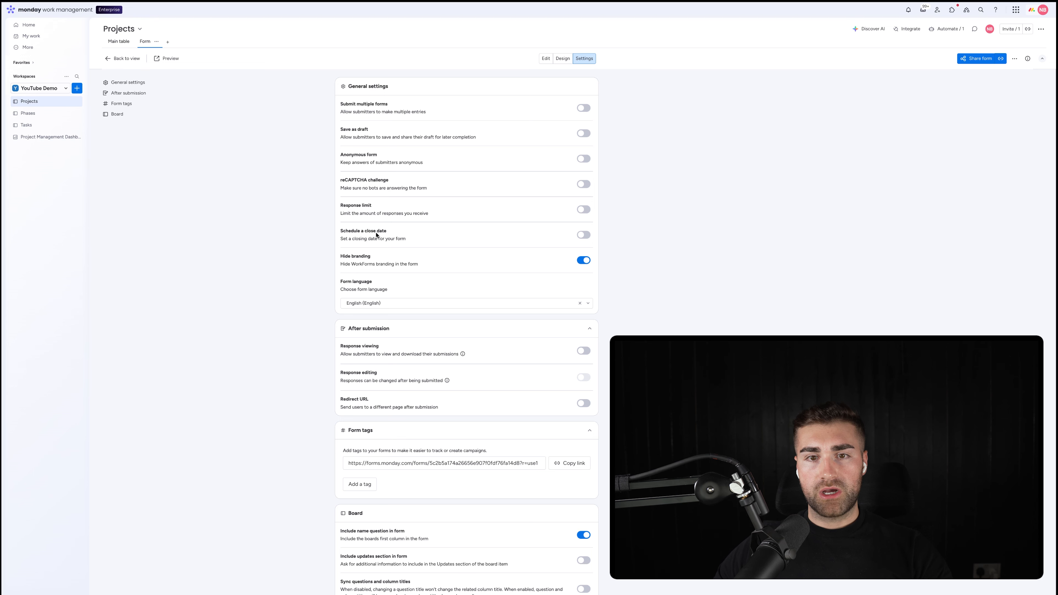
Enable the form's scheduled close date and pick 31/08/2025 as the date.
{"action": "left_click", "coordinate": [584, 236]}
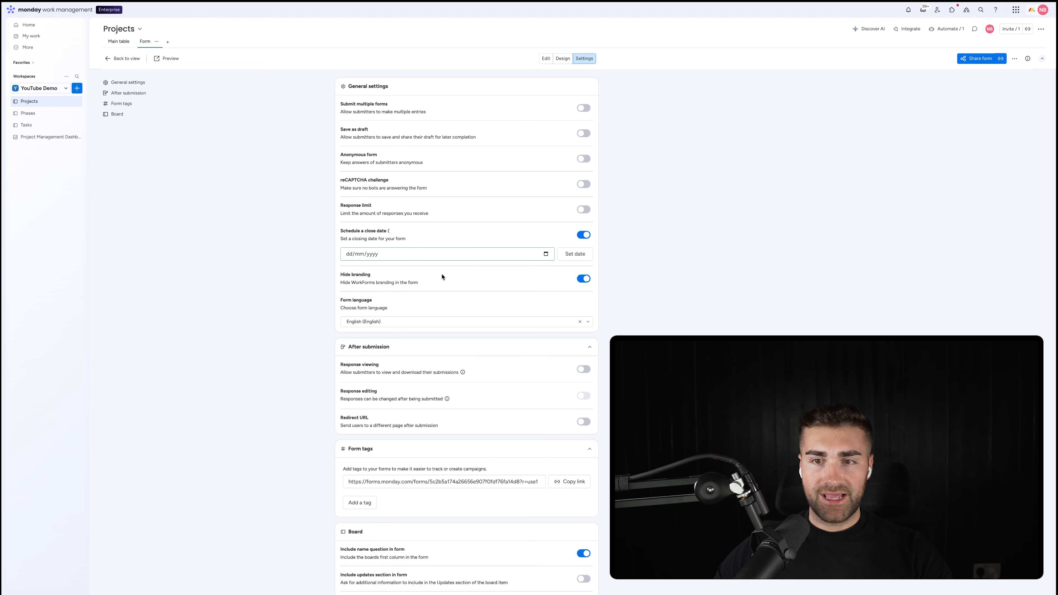
{"action": "left_click", "coordinate": [545, 255]}
{"action": "left_click", "coordinate": [420, 321]}
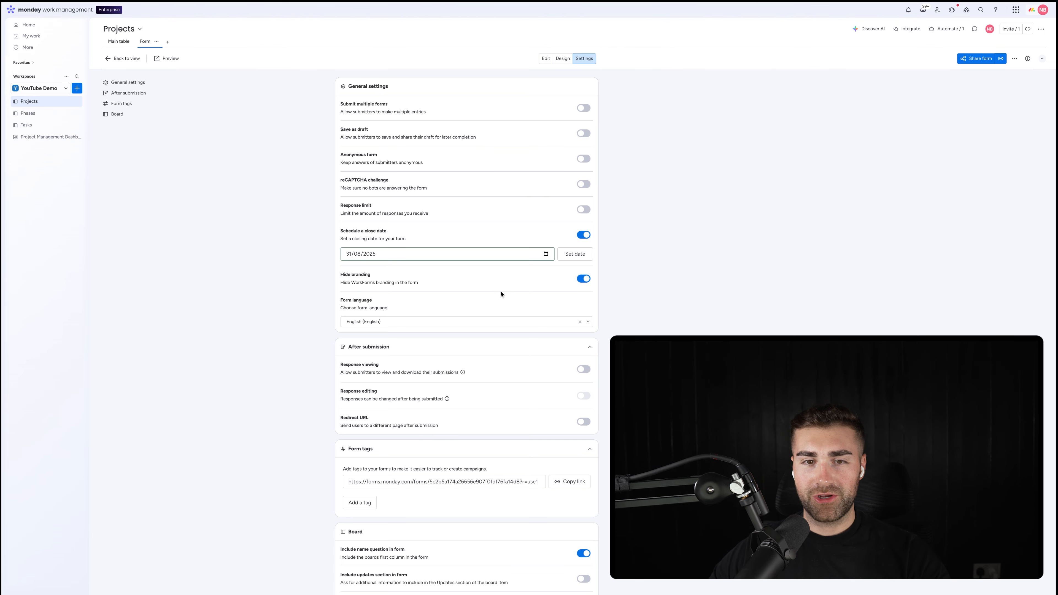
Check the form language setting in the general settings, leaving English selected.
{"action": "scroll", "coordinate": [500, 292], "scroll_direction": "down", "scroll_amount": 2}
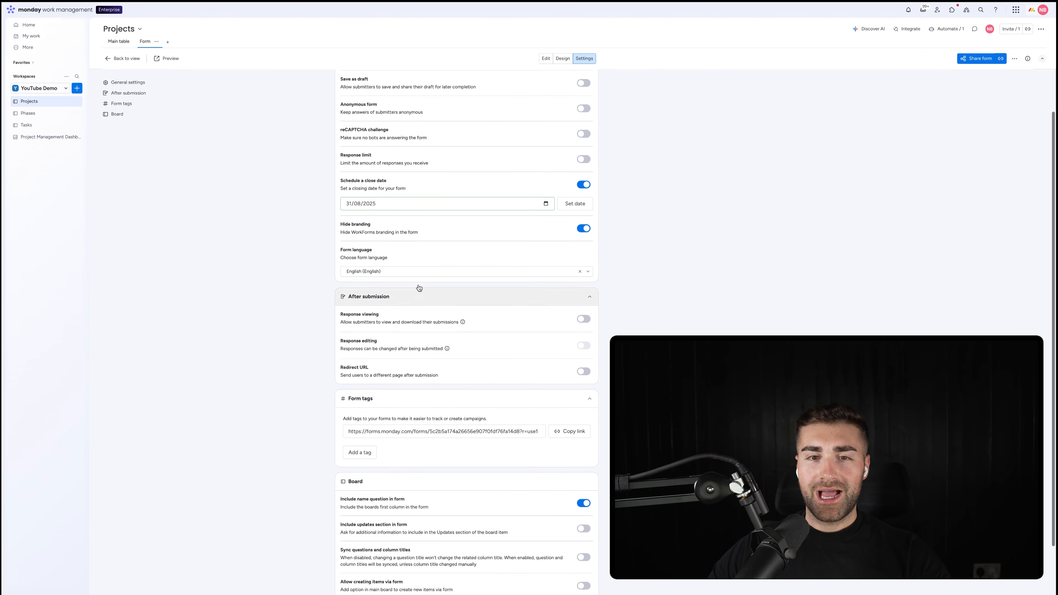
{"action": "left_click", "coordinate": [358, 272]}
{"action": "left_click", "coordinate": [357, 271]}
{"action": "scroll", "coordinate": [321, 271], "scroll_direction": "down", "scroll_amount": 1}
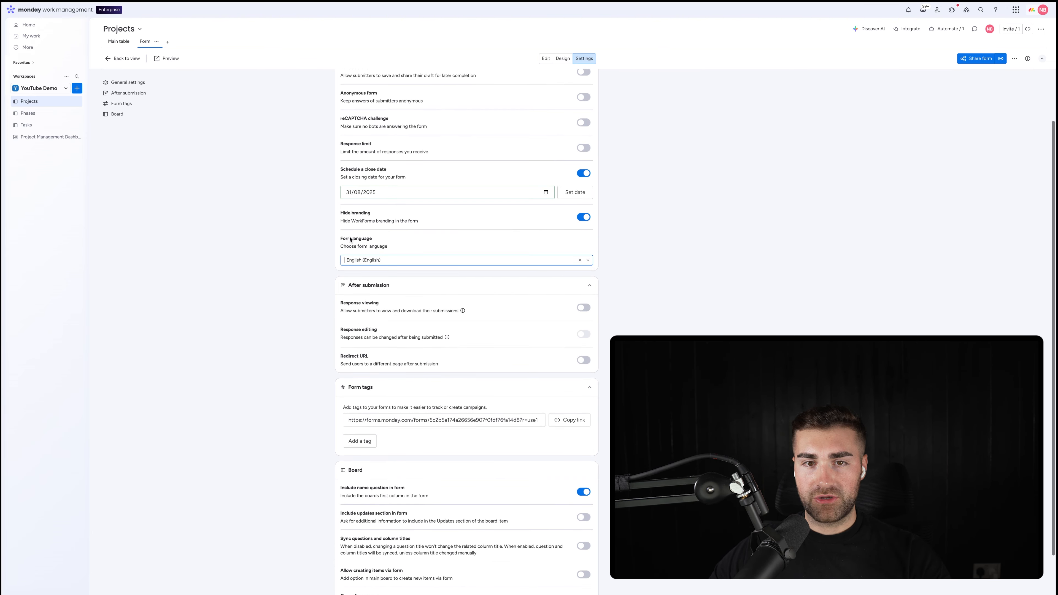
{"action": "left_click", "coordinate": [348, 240]}
{"action": "scroll", "coordinate": [549, 329], "scroll_direction": "down", "scroll_amount": 2}
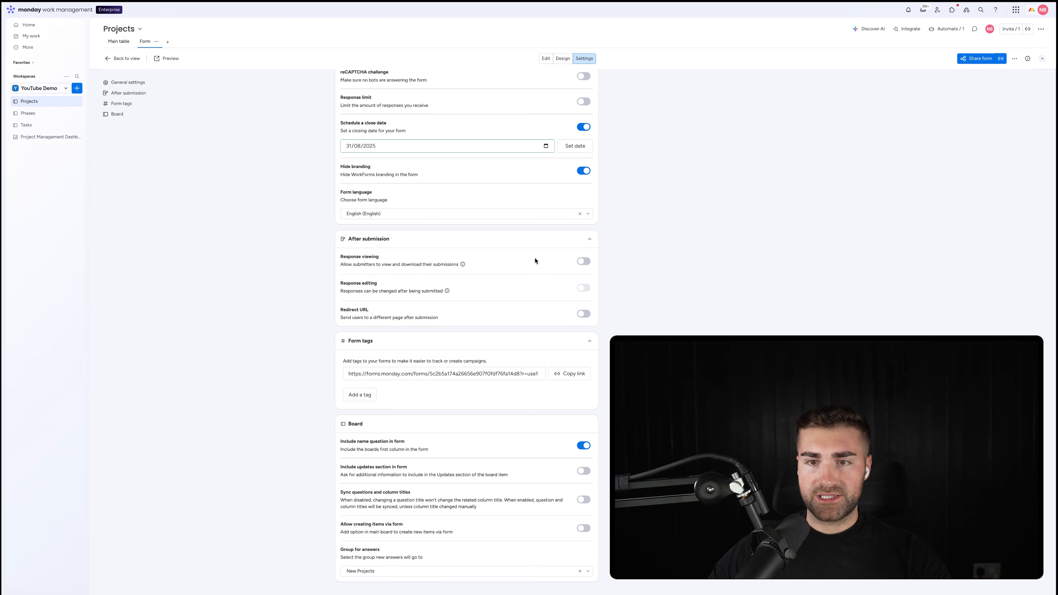
Try enabling response viewing and response editing in the after submission settings, turning both off again.
{"action": "left_click", "coordinate": [584, 262]}
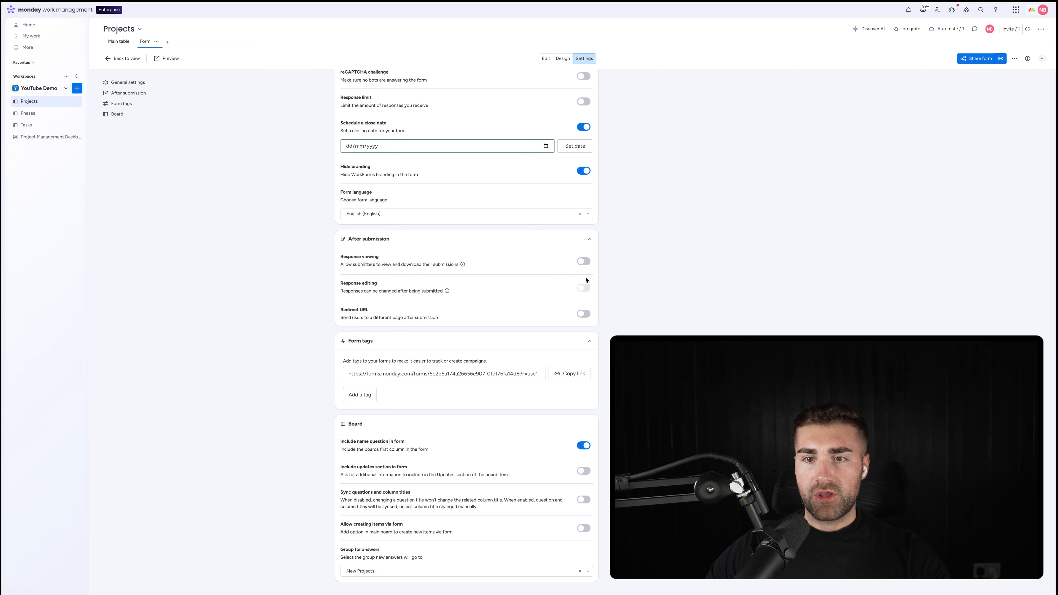
{"action": "left_click", "coordinate": [583, 264]}
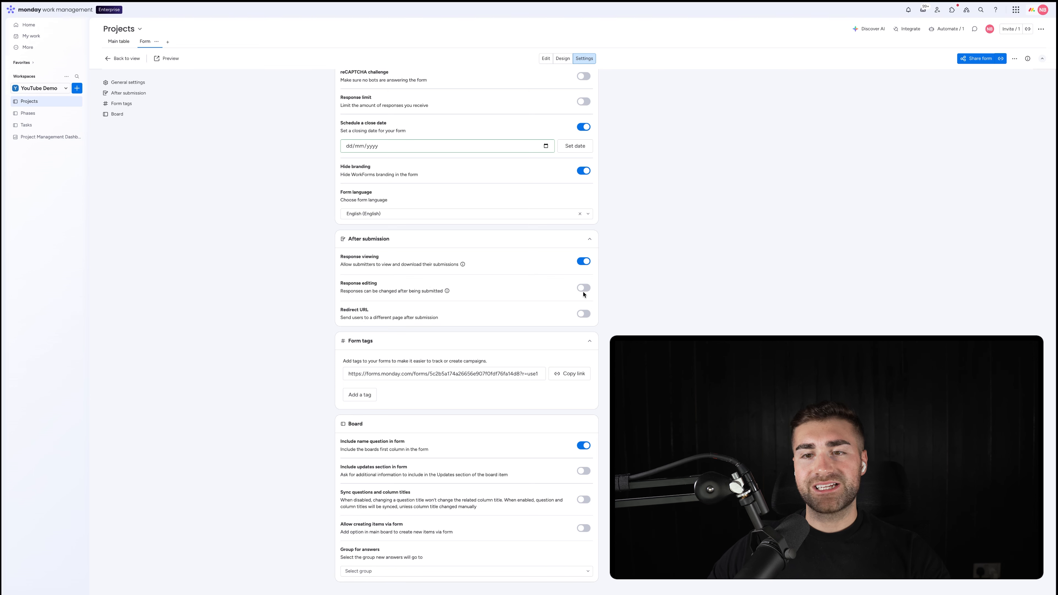
{"action": "left_click", "coordinate": [584, 288]}
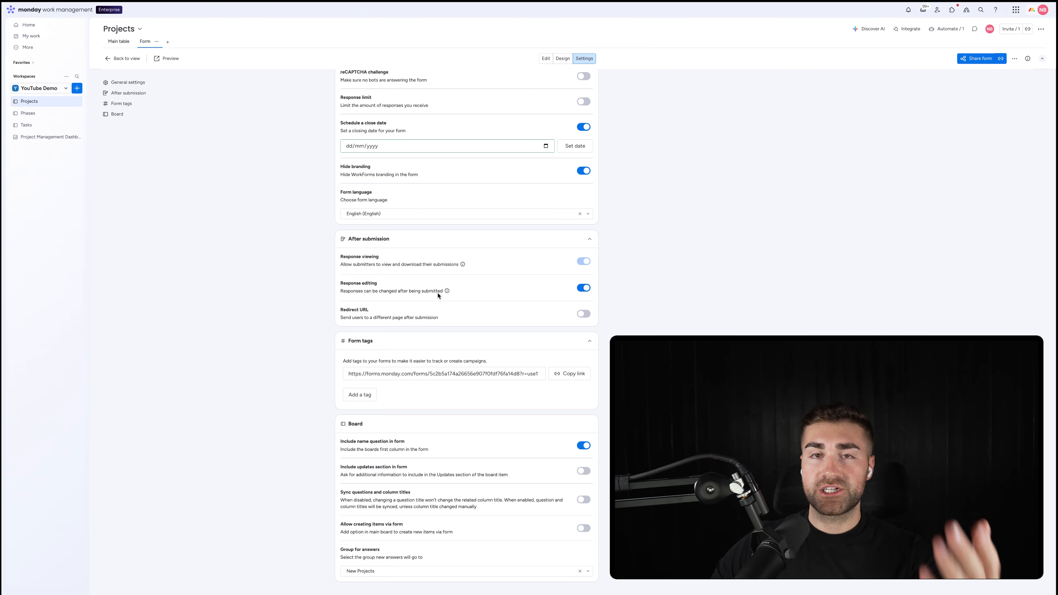
{"action": "mouse_move", "coordinate": [446, 294]}
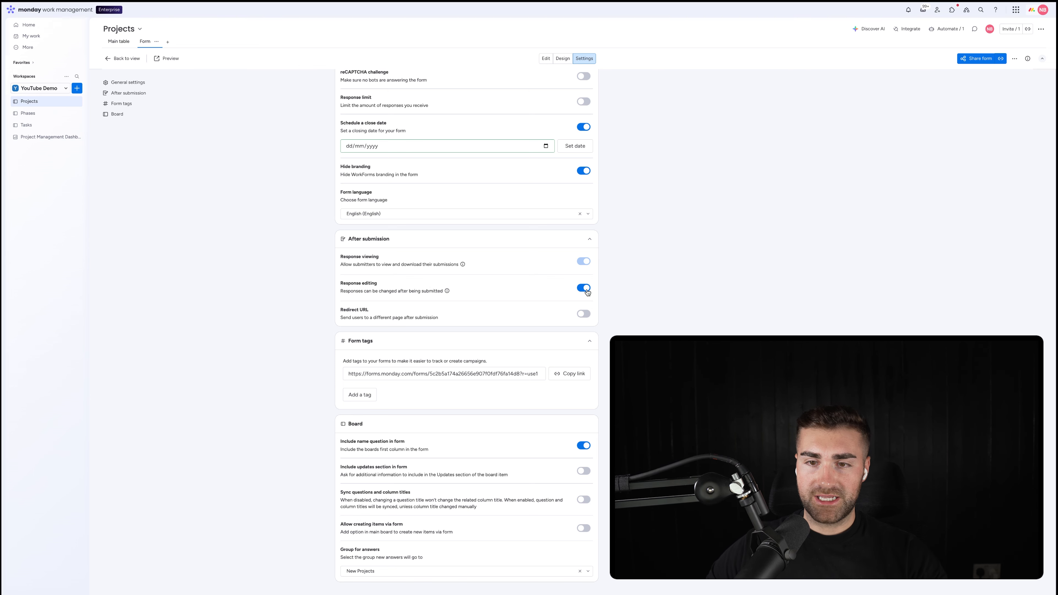
{"action": "left_click", "coordinate": [582, 287]}
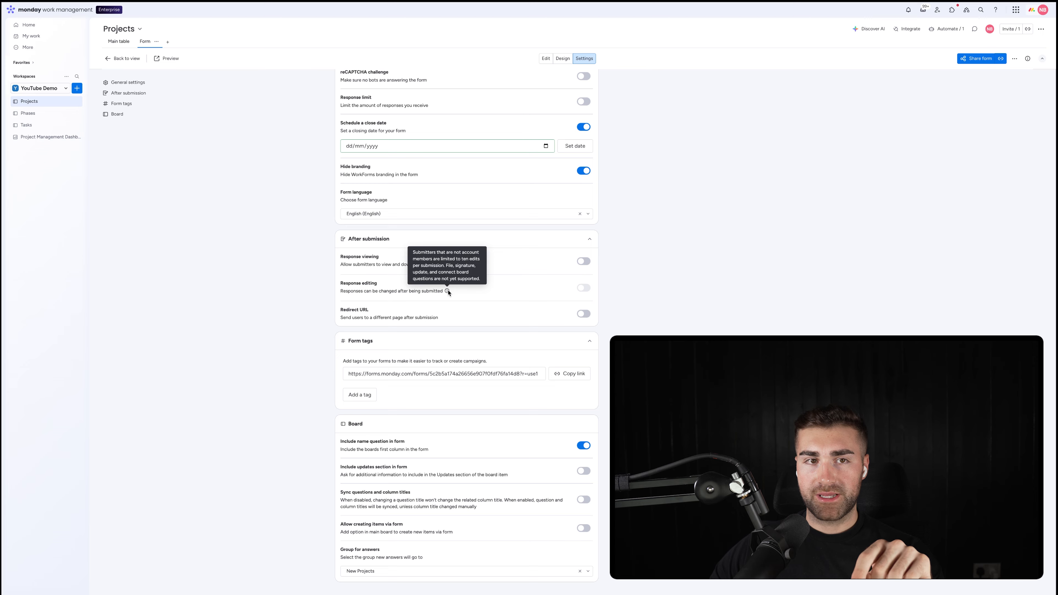
Examine the submission link column in the board's main table alongside the form's response viewing and editing settings.
{"action": "left_click", "coordinate": [119, 41]}
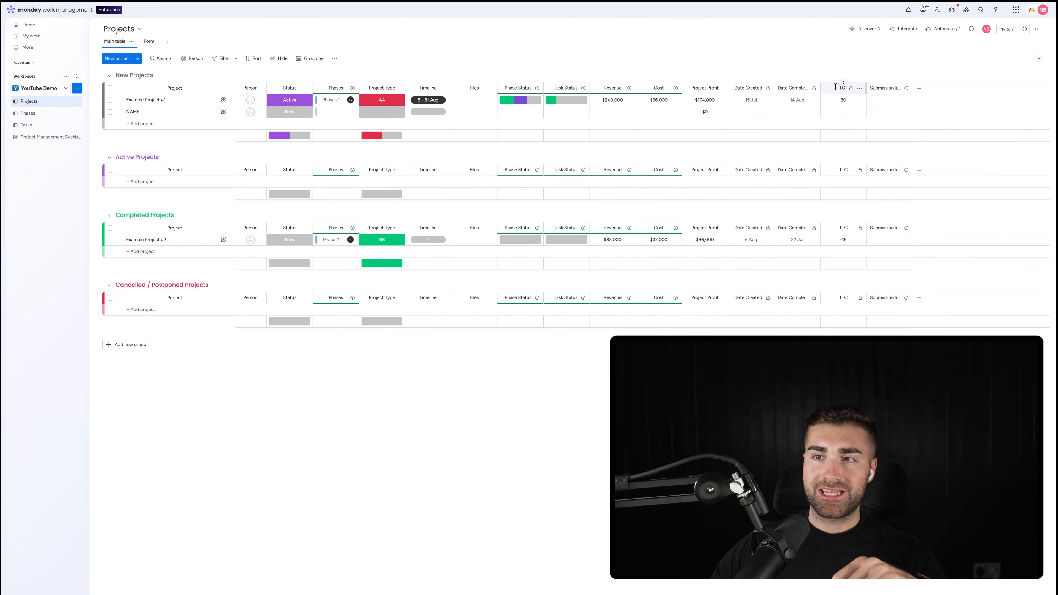
{"action": "left_click", "coordinate": [881, 101]}
{"action": "left_click", "coordinate": [880, 102]}
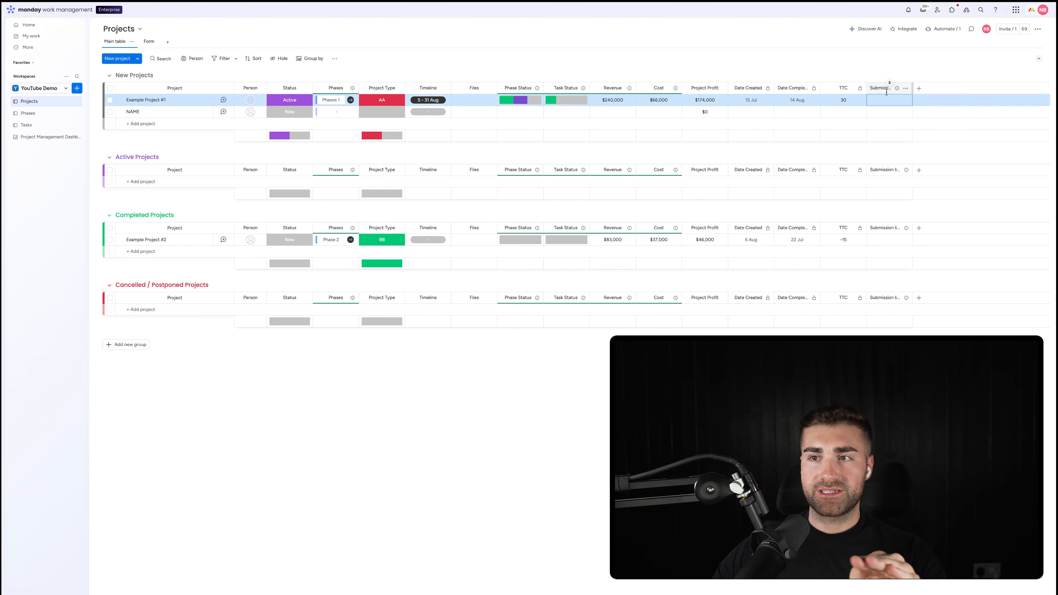
{"action": "left_click", "coordinate": [149, 43]}
{"action": "scroll", "coordinate": [539, 189], "scroll_direction": "down", "scroll_amount": 5}
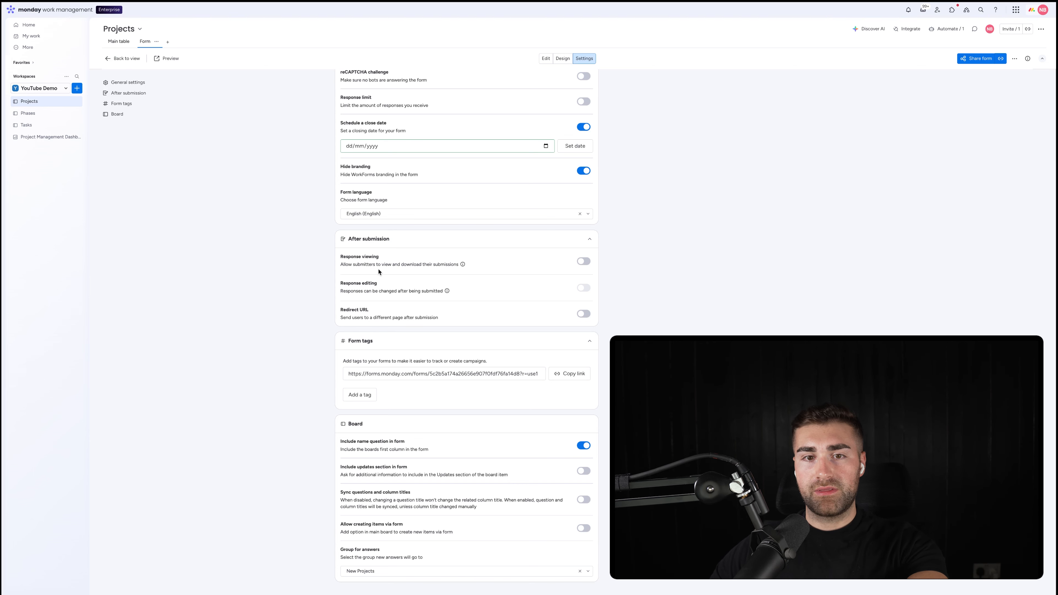
{"action": "mouse_move", "coordinate": [462, 265]}
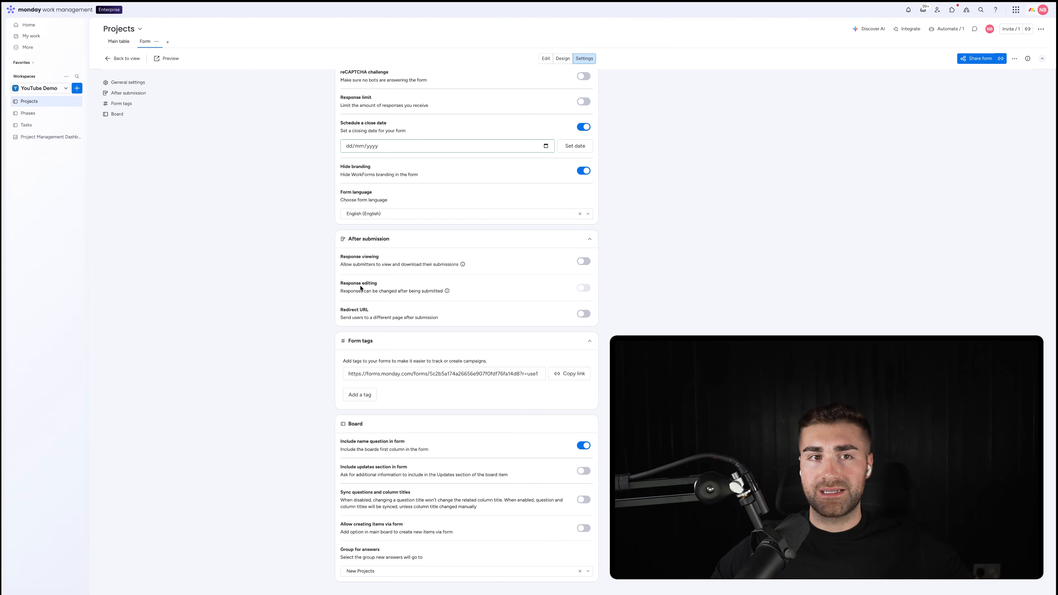
{"action": "left_click", "coordinate": [124, 58]}
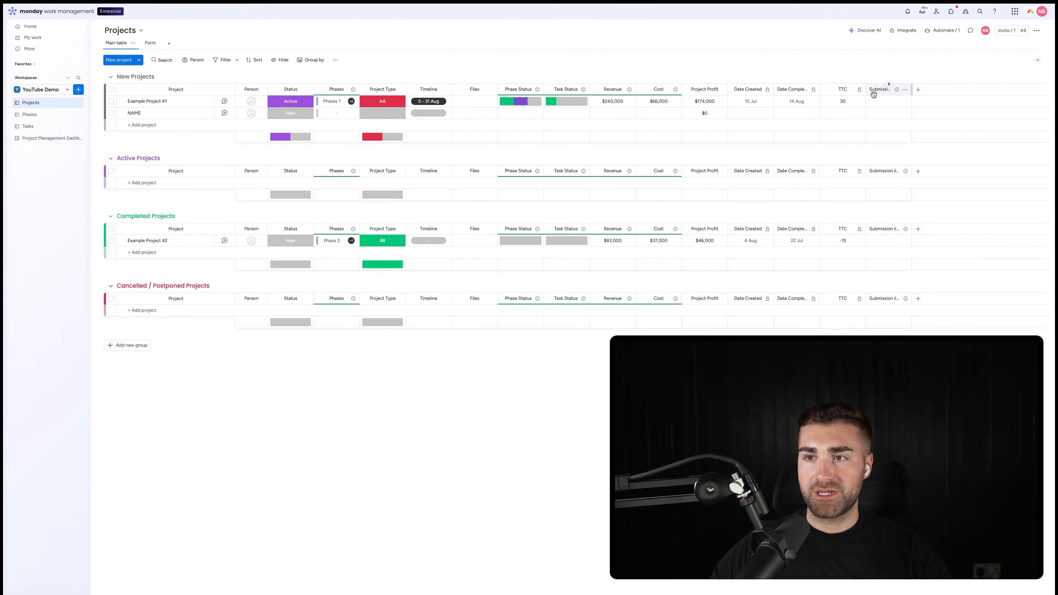
{"action": "left_click", "coordinate": [149, 43]}
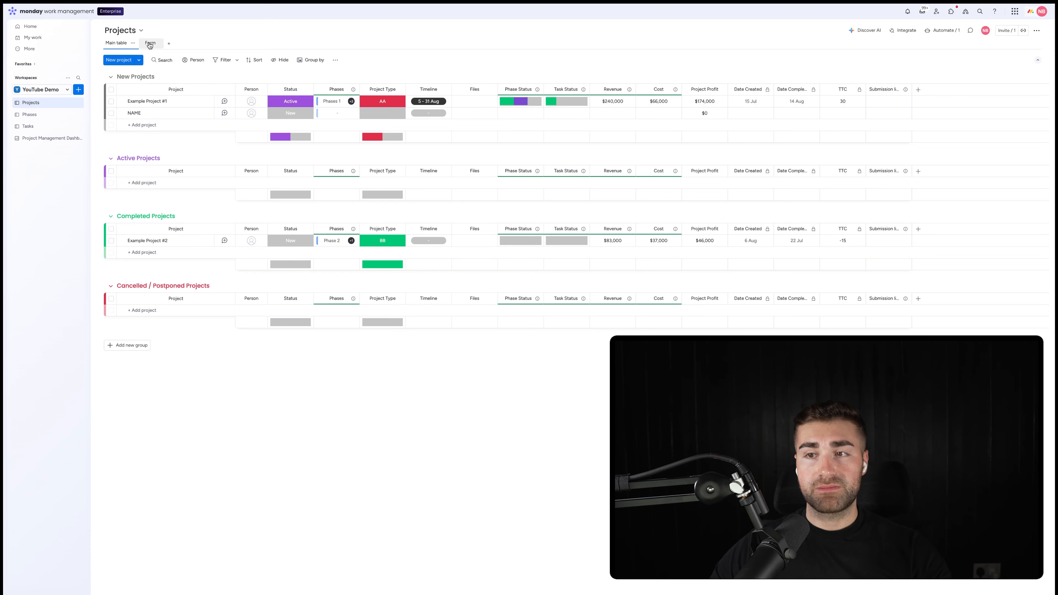
{"action": "scroll", "coordinate": [521, 358], "scroll_direction": "down", "scroll_amount": 3}
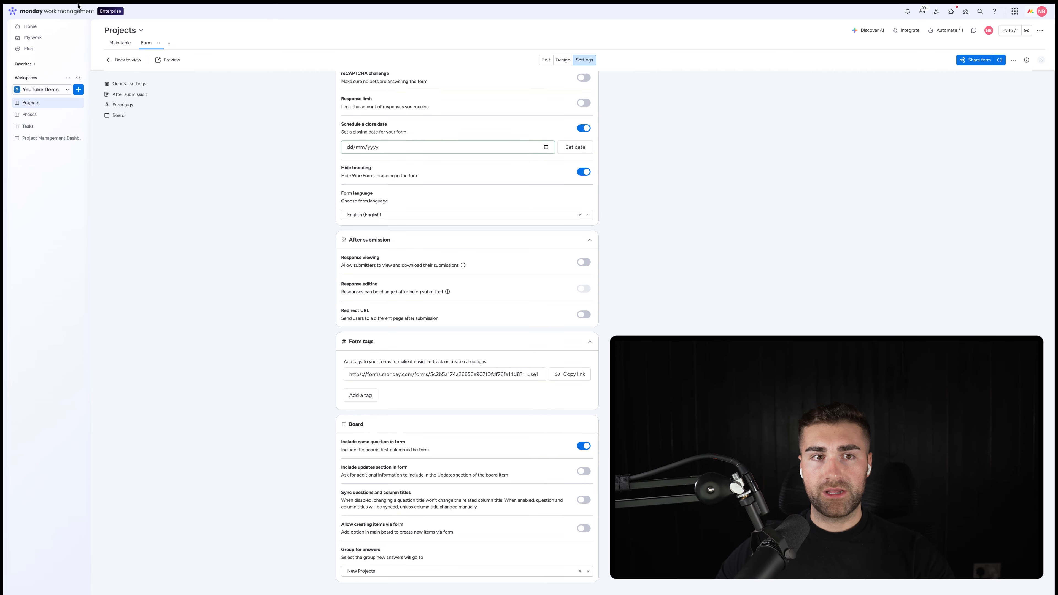
View the updates section of the NAME project on the board and return to the form's board settings.
{"action": "left_click", "coordinate": [120, 43]}
{"action": "left_click", "coordinate": [224, 113]}
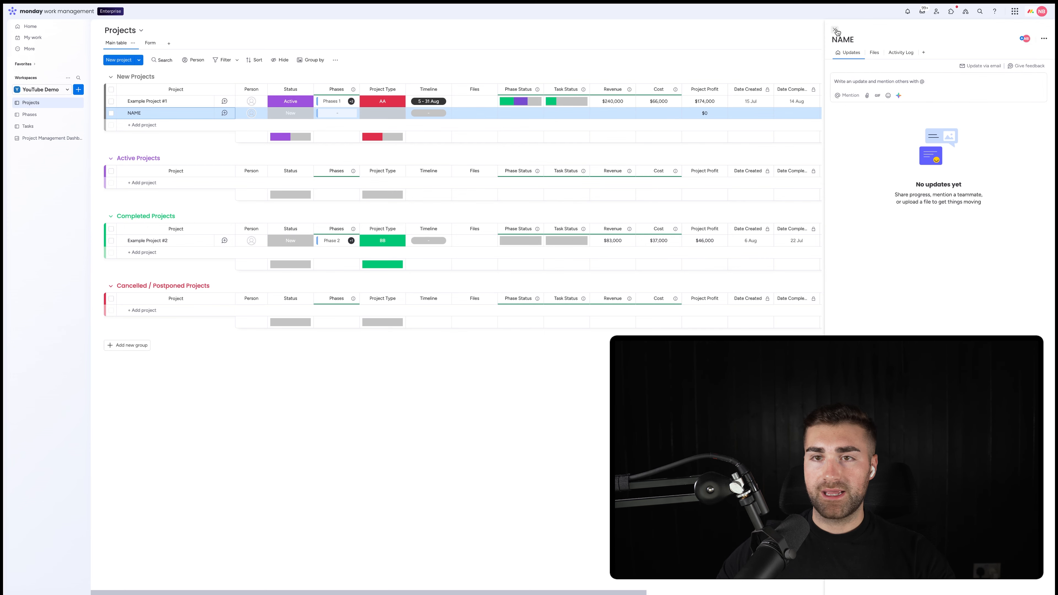
{"action": "left_click", "coordinate": [835, 30]}
{"action": "left_click", "coordinate": [149, 43]}
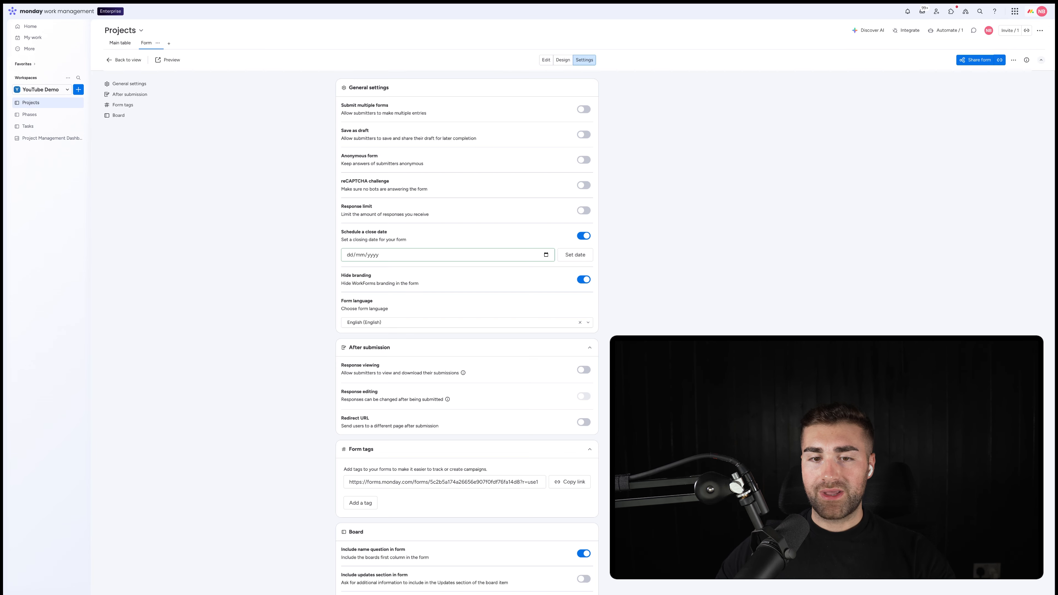
{"action": "scroll", "coordinate": [500, 421], "scroll_direction": "down", "scroll_amount": 3}
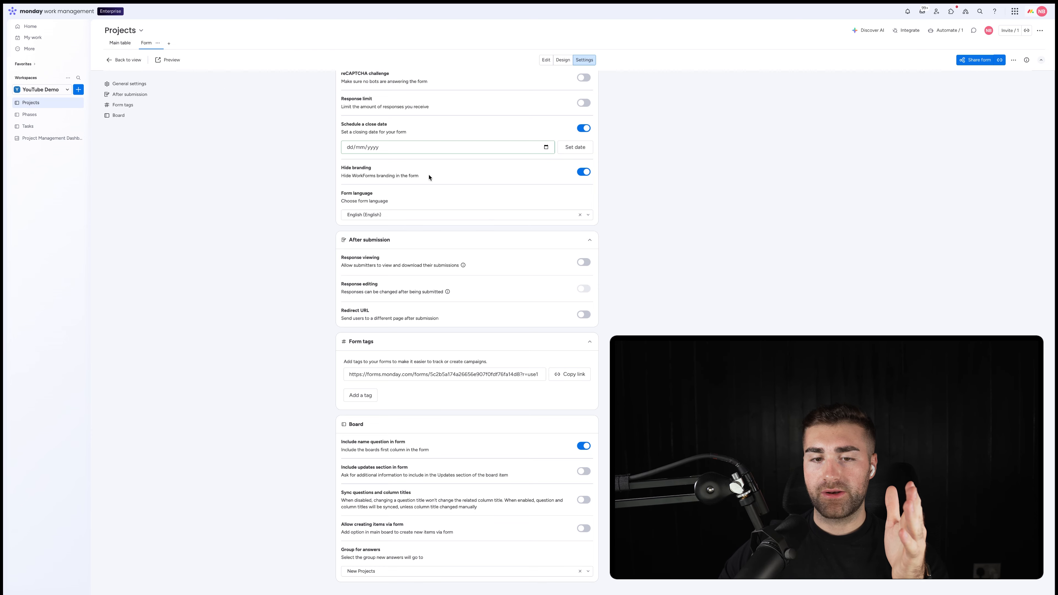
Compare the form's Status question title with the main table's column titles and return to the form's board settings.
{"action": "left_click", "coordinate": [120, 43]}
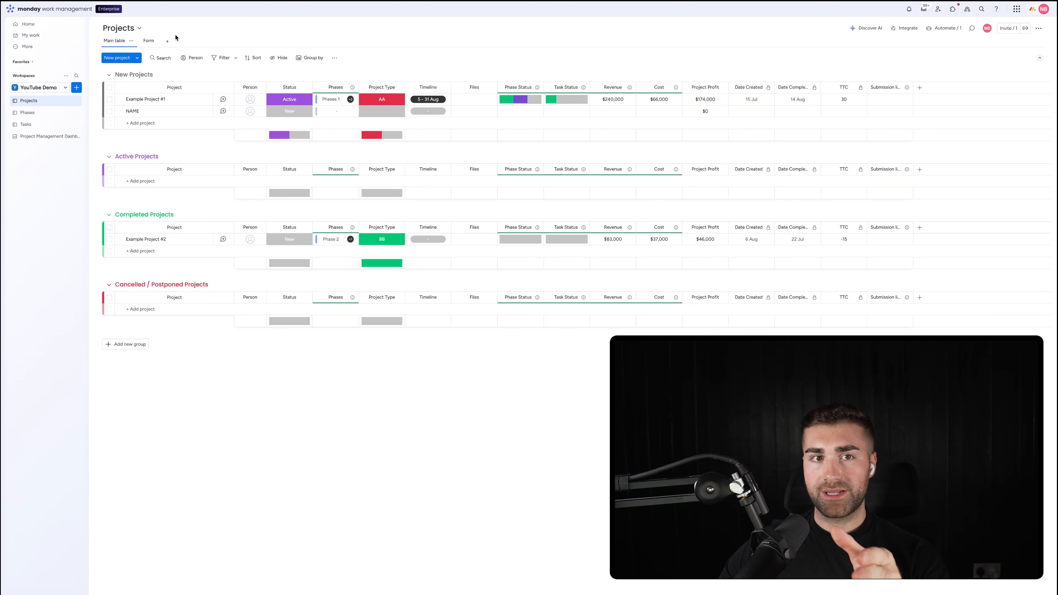
{"action": "left_click", "coordinate": [150, 40]}
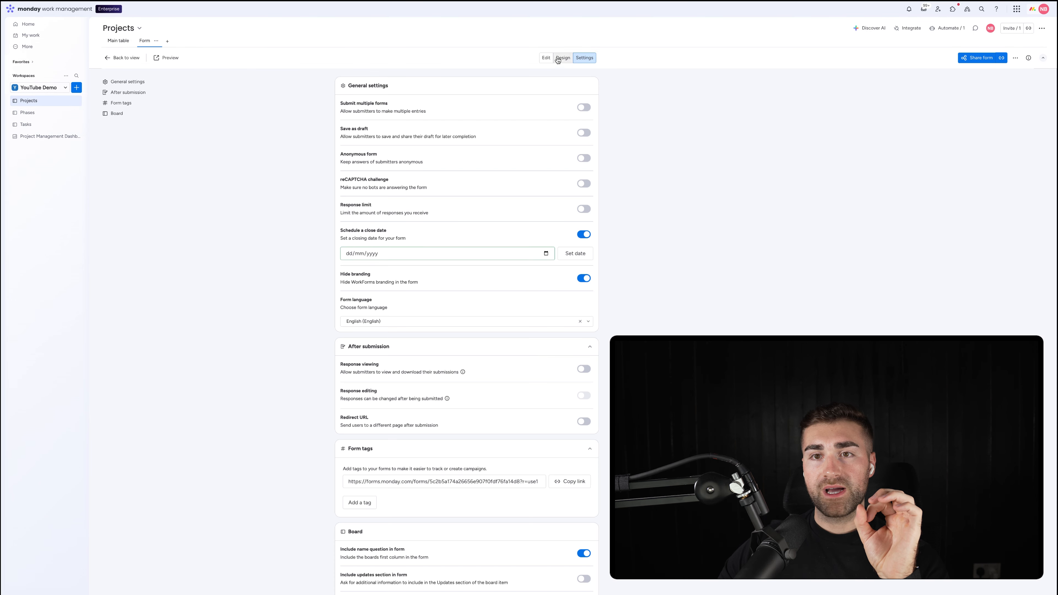
{"action": "left_click", "coordinate": [545, 58]}
{"action": "left_click", "coordinate": [546, 197]}
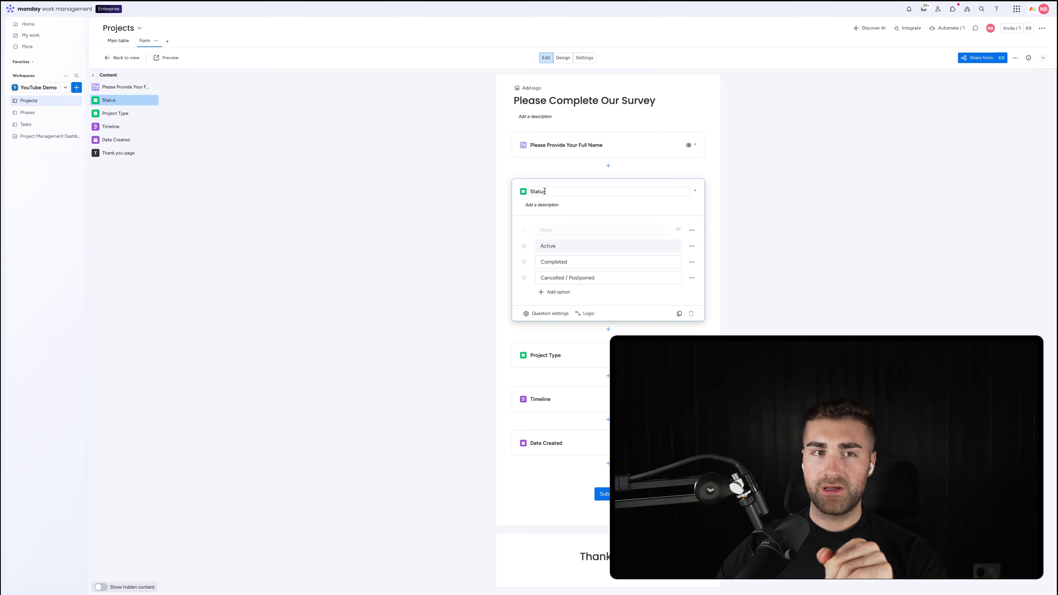
{"action": "left_click", "coordinate": [118, 41]}
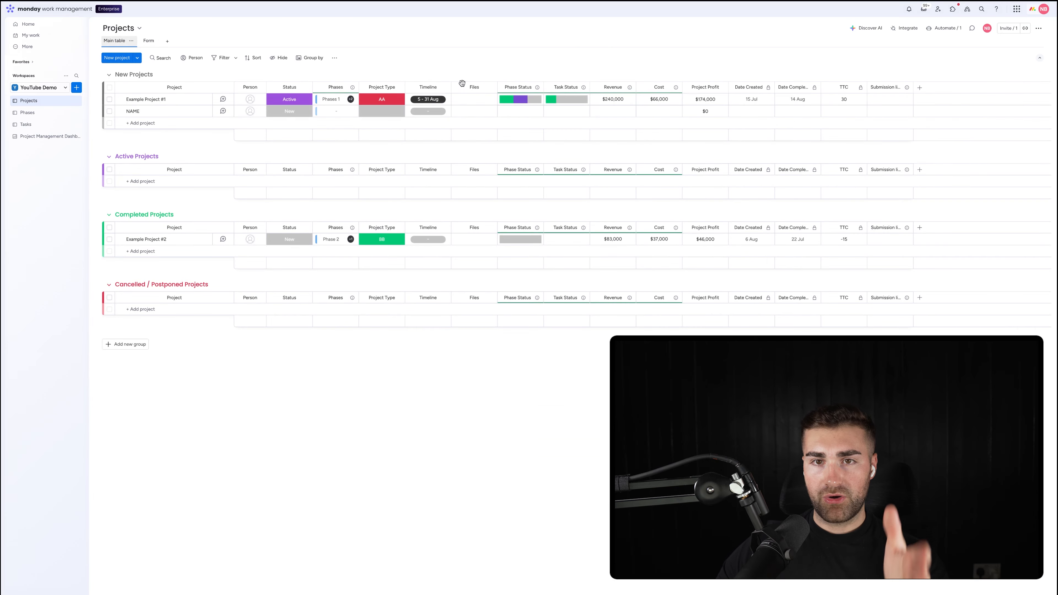
{"action": "left_click", "coordinate": [148, 41]}
{"action": "left_click", "coordinate": [585, 57]}
{"action": "scroll", "coordinate": [567, 264], "scroll_direction": "down", "scroll_amount": 3}
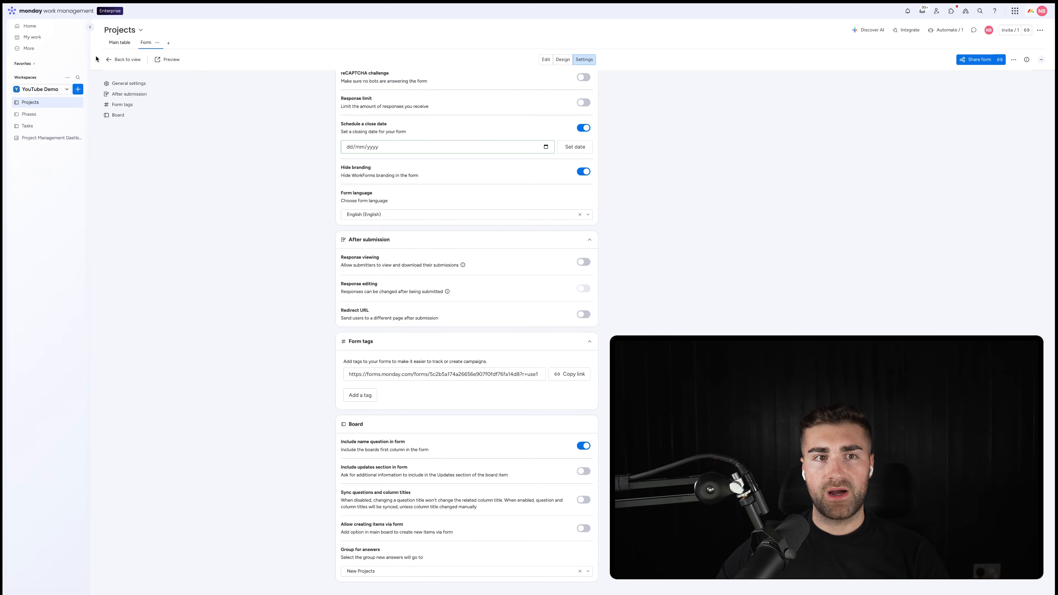
Allow creating board items via the form and select New Projects as the group for answers.
{"action": "left_click", "coordinate": [117, 43]}
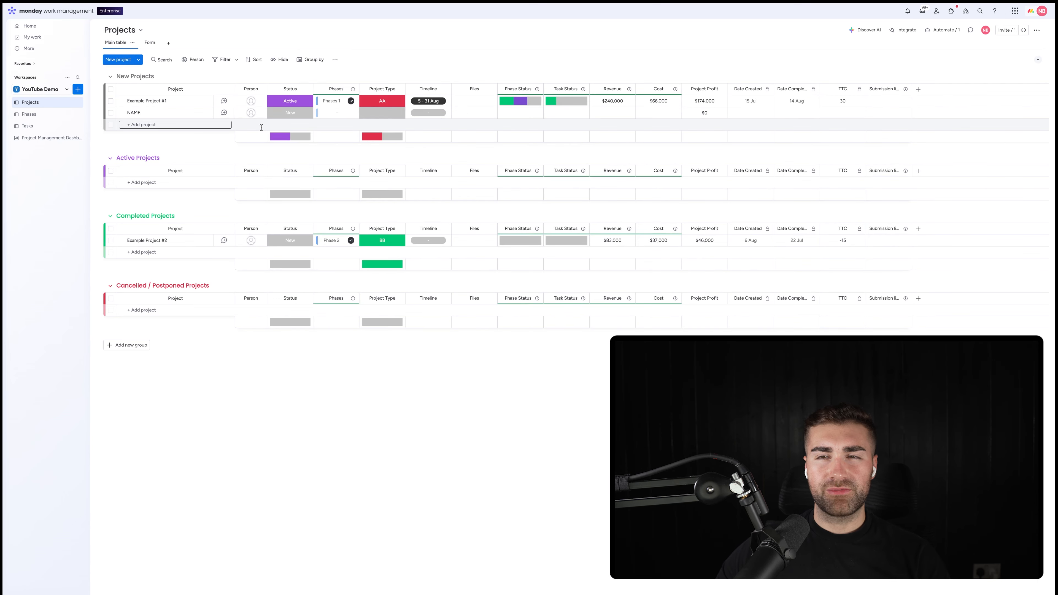
{"action": "left_click", "coordinate": [150, 43]}
{"action": "scroll", "coordinate": [391, 500], "scroll_direction": "down", "scroll_amount": 3}
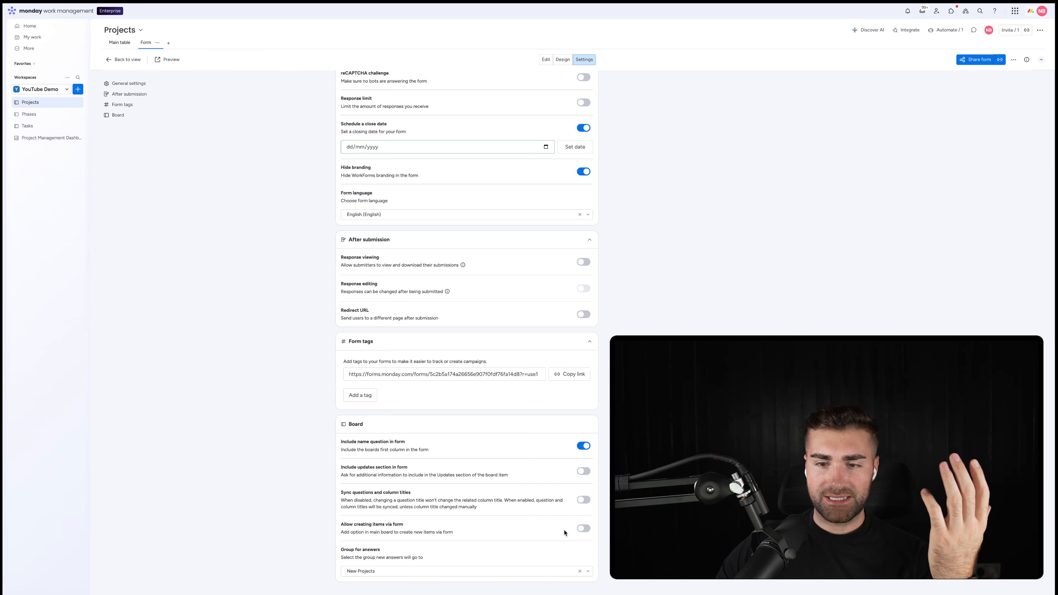
{"action": "left_click", "coordinate": [583, 528]}
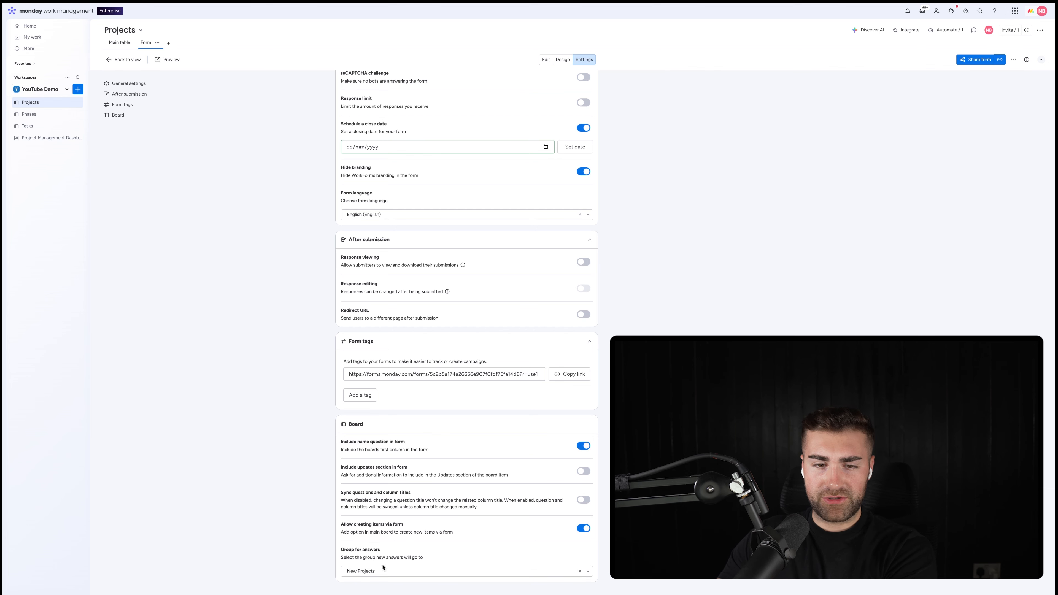
{"action": "left_click", "coordinate": [385, 572]}
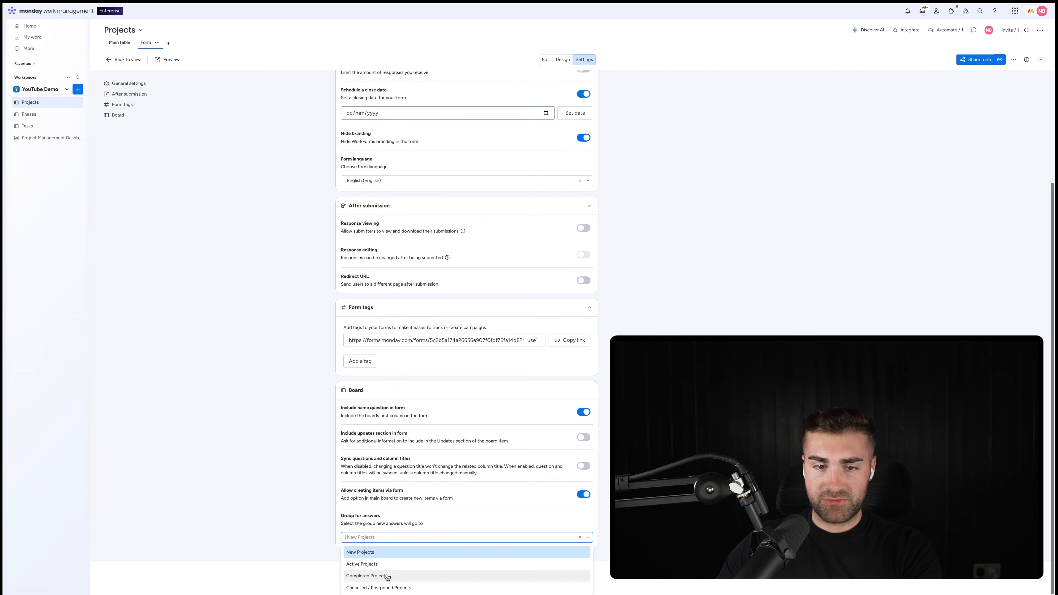
{"action": "left_click", "coordinate": [377, 550]}
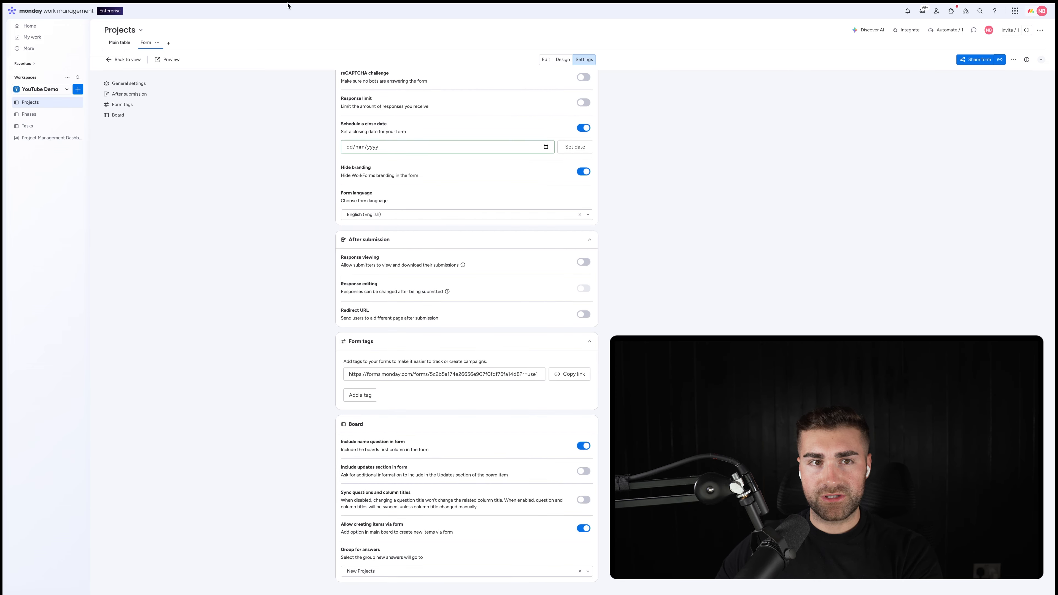
Set the group for form answers to Active Projects and turn off creating items via the form.
{"action": "left_click", "coordinate": [115, 41]}
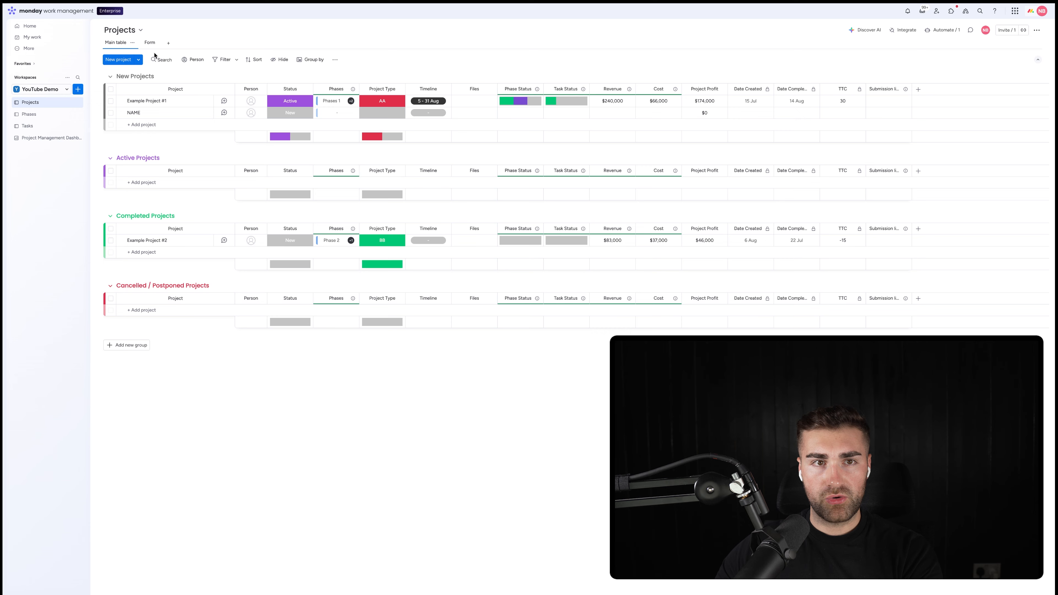
{"action": "left_click", "coordinate": [150, 42]}
{"action": "scroll", "coordinate": [533, 397], "scroll_direction": "down", "scroll_amount": 3}
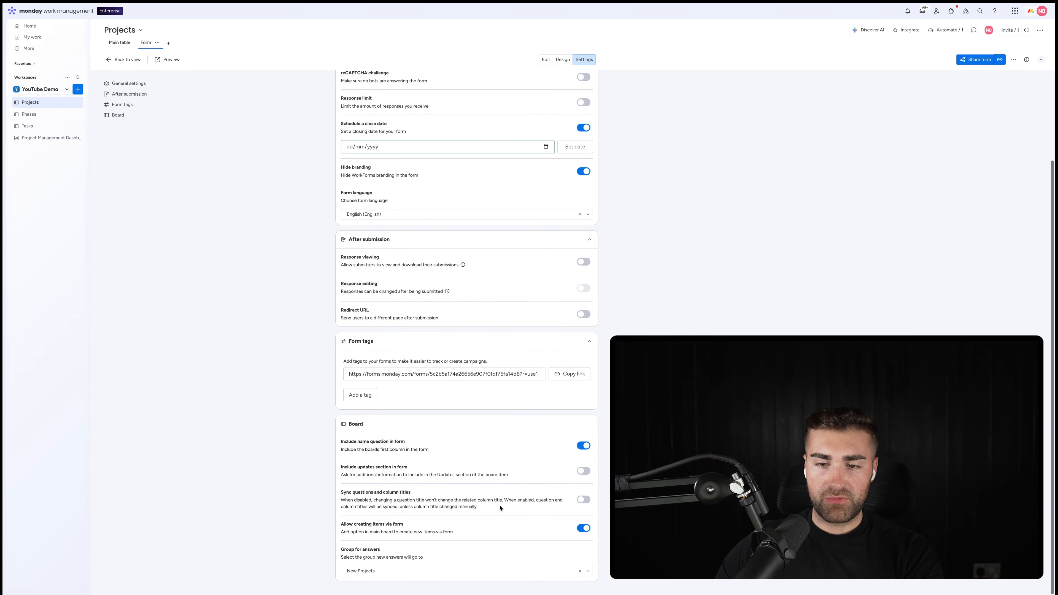
{"action": "left_click", "coordinate": [354, 569]}
{"action": "left_click", "coordinate": [362, 564]}
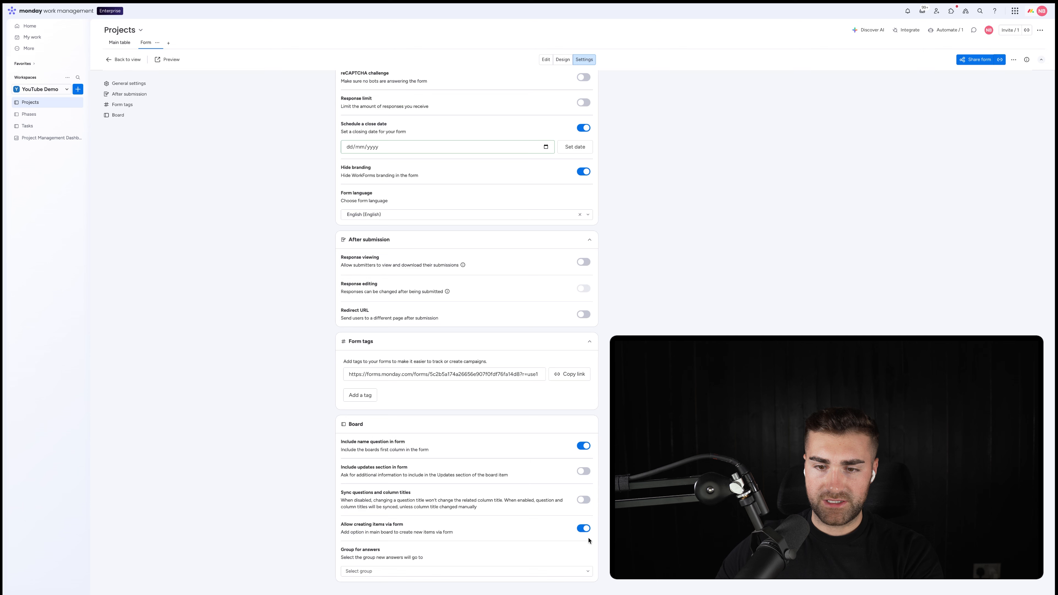
{"action": "left_click", "coordinate": [377, 572]}
{"action": "left_click", "coordinate": [488, 394]}
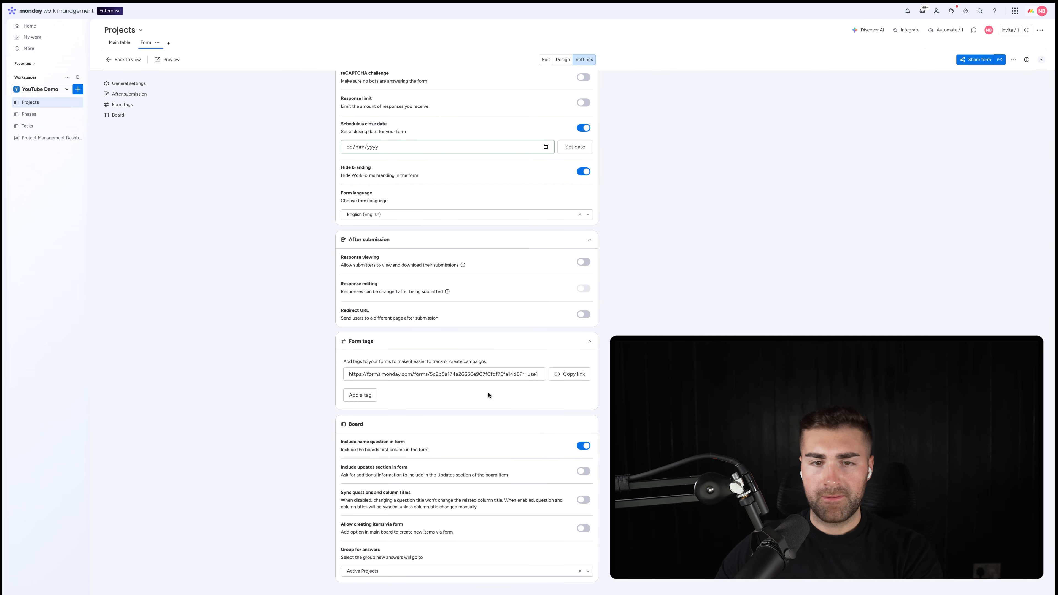
{"action": "left_click", "coordinate": [384, 573]}
{"action": "left_click", "coordinate": [649, 492]}
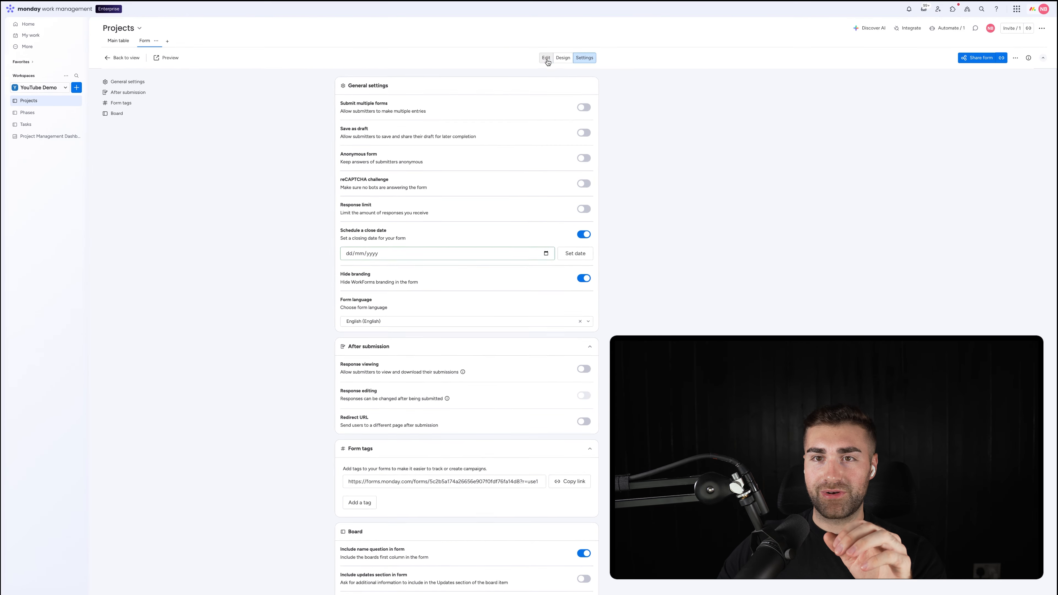
Open the settings of the Please Provide Your Full Name question and review its pre-fill sources, keeping Account.
{"action": "left_click", "coordinate": [545, 60]}
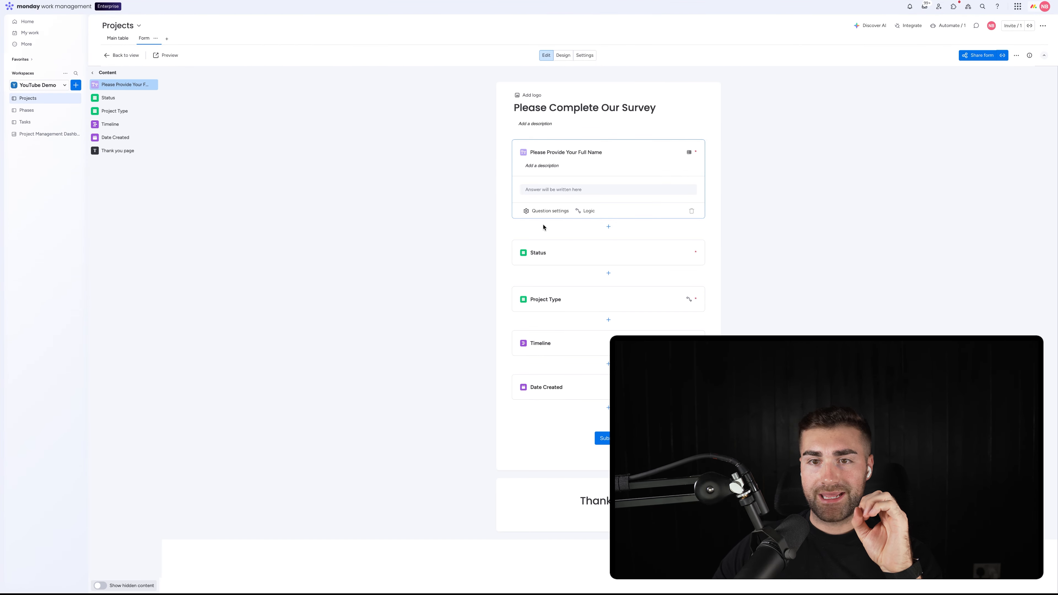
{"action": "left_click", "coordinate": [547, 210]}
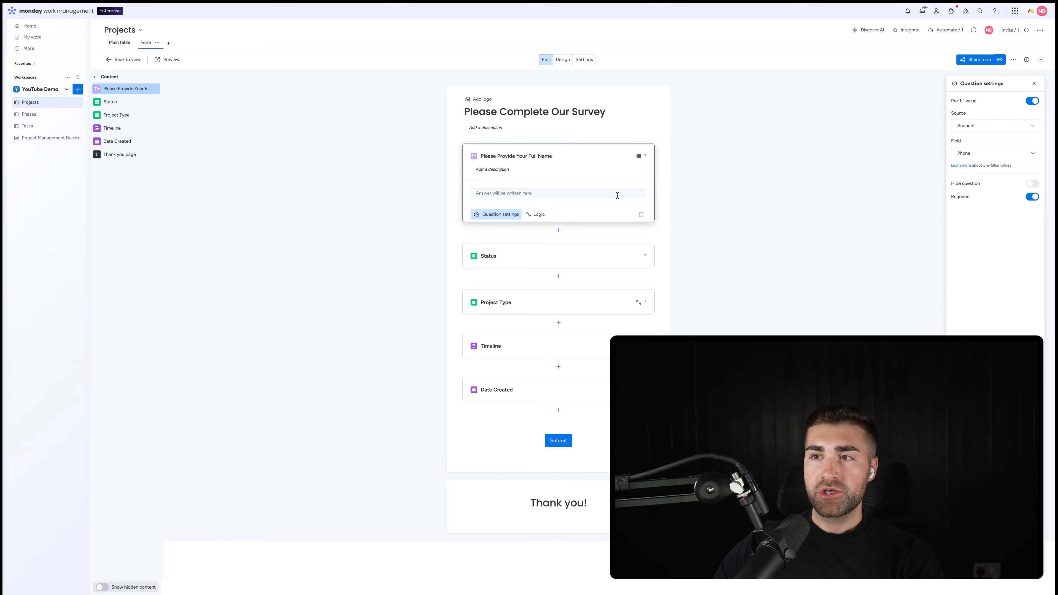
{"action": "left_click", "coordinate": [972, 126]}
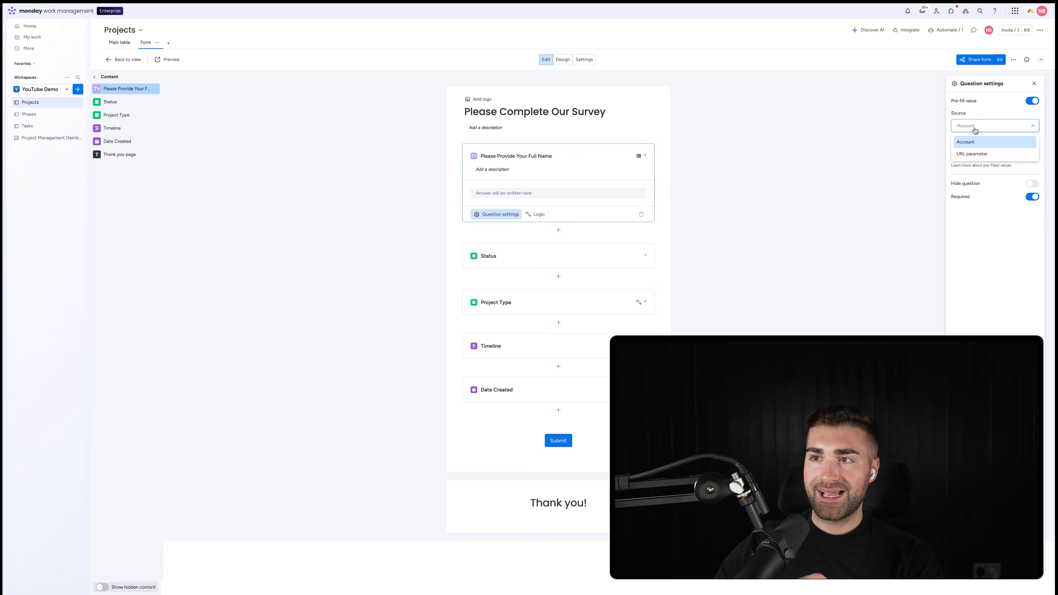
{"action": "left_click", "coordinate": [975, 130]}
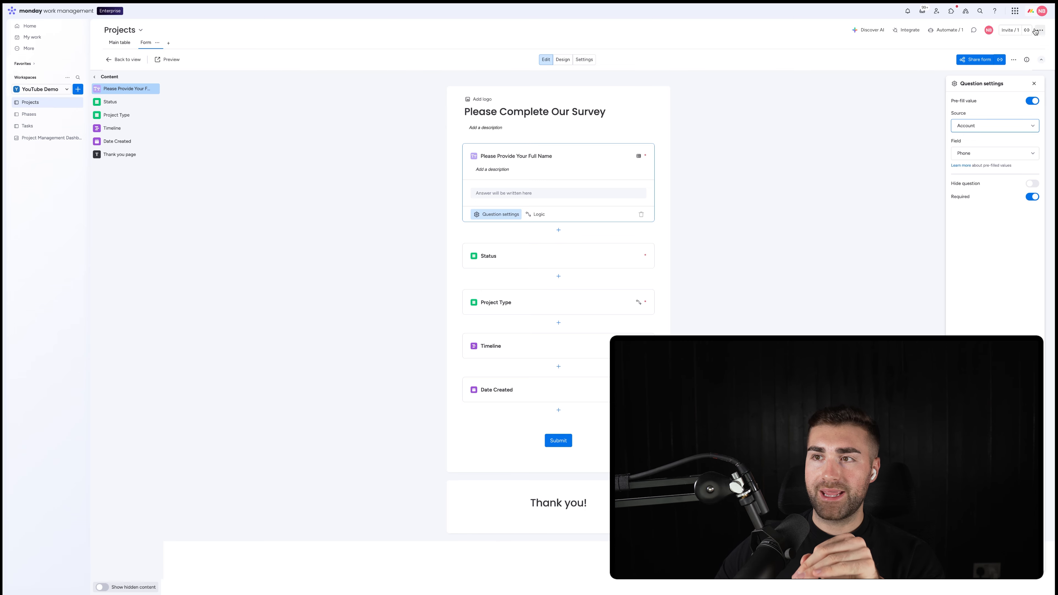
{"action": "left_click", "coordinate": [996, 123]}
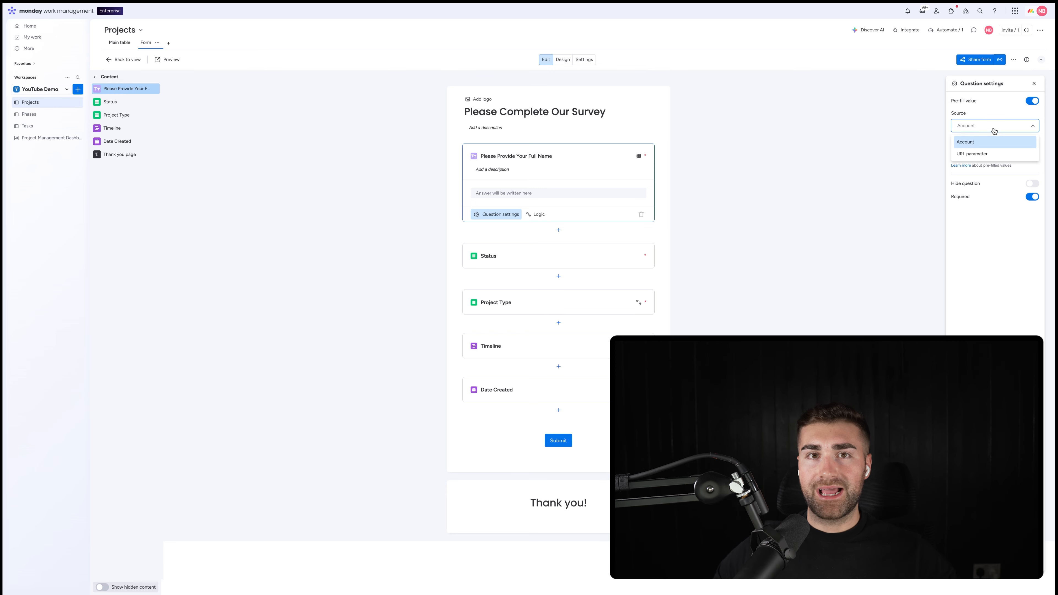
{"action": "left_click", "coordinate": [993, 119]}
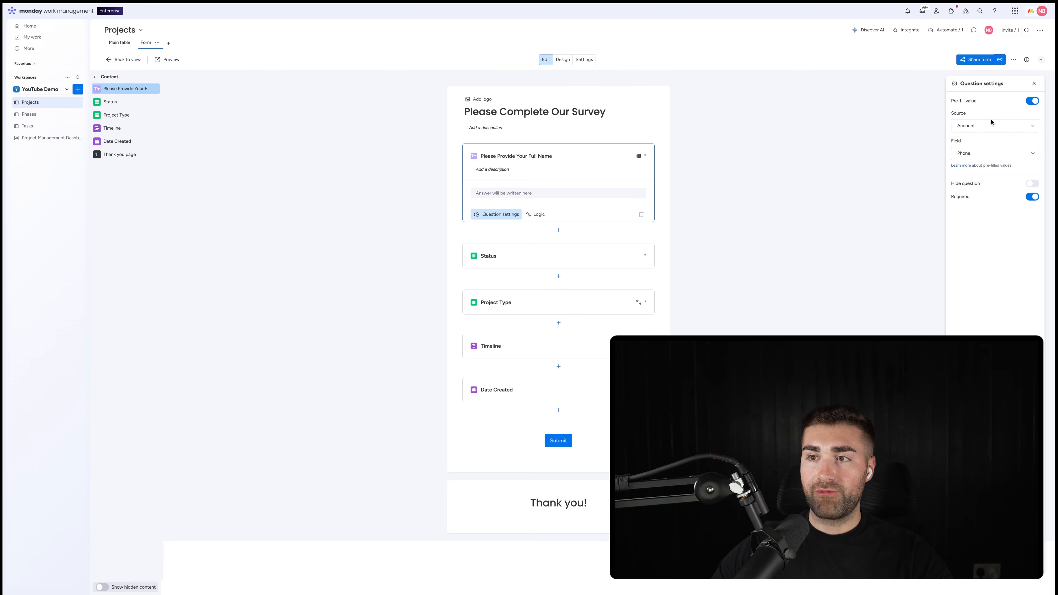
{"action": "left_click", "coordinate": [994, 125]}
{"action": "left_click", "coordinate": [987, 145]}
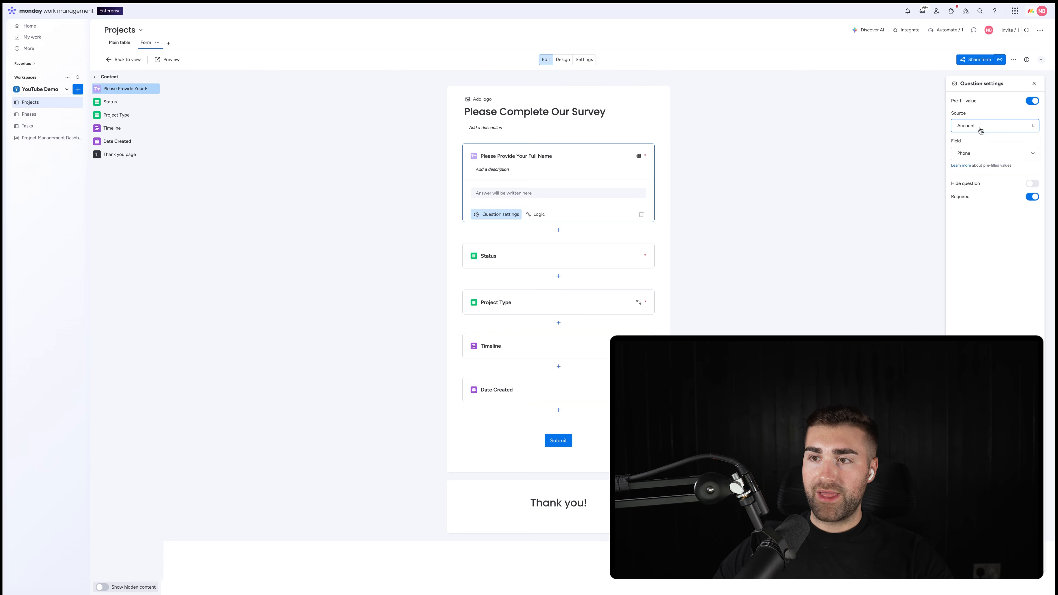
Review the account fields available for pre-filling the full name question and choose Name.
{"action": "left_click", "coordinate": [971, 152]}
{"action": "scroll", "coordinate": [983, 188], "scroll_direction": "down", "scroll_amount": 2}
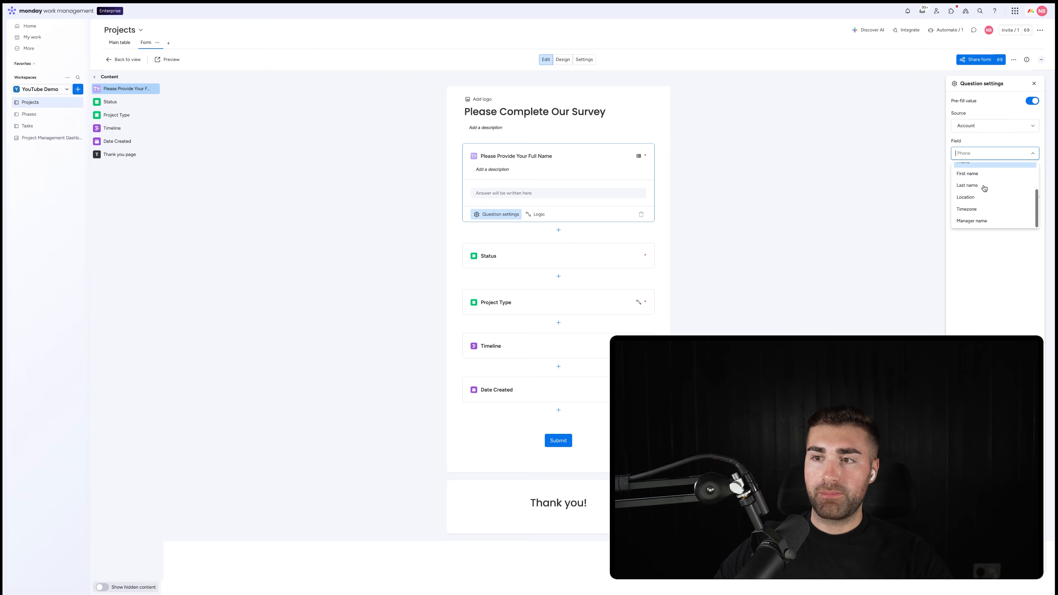
{"action": "scroll", "coordinate": [974, 200], "scroll_direction": "up", "scroll_amount": 2}
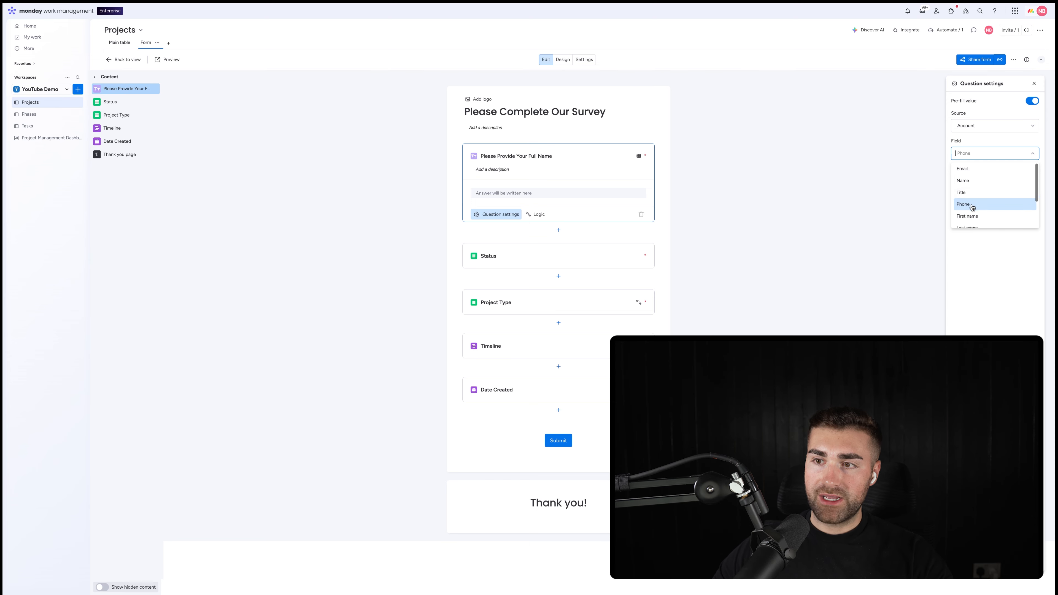
{"action": "scroll", "coordinate": [973, 209], "scroll_direction": "down", "scroll_amount": 1}
{"action": "scroll", "coordinate": [974, 212], "scroll_direction": "up", "scroll_amount": 2}
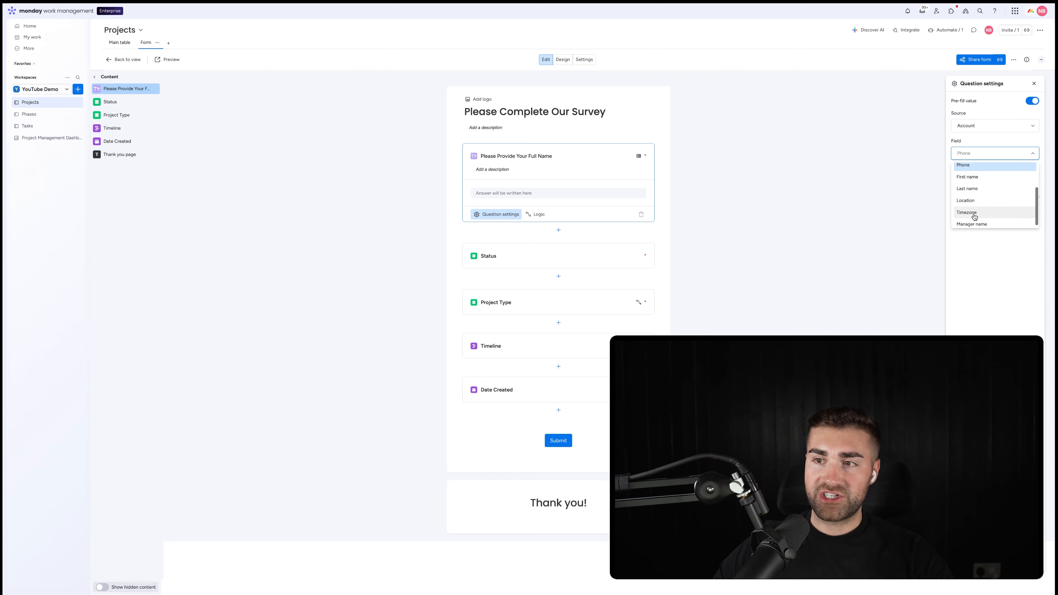
{"action": "scroll", "coordinate": [971, 196], "scroll_direction": "up", "scroll_amount": 1}
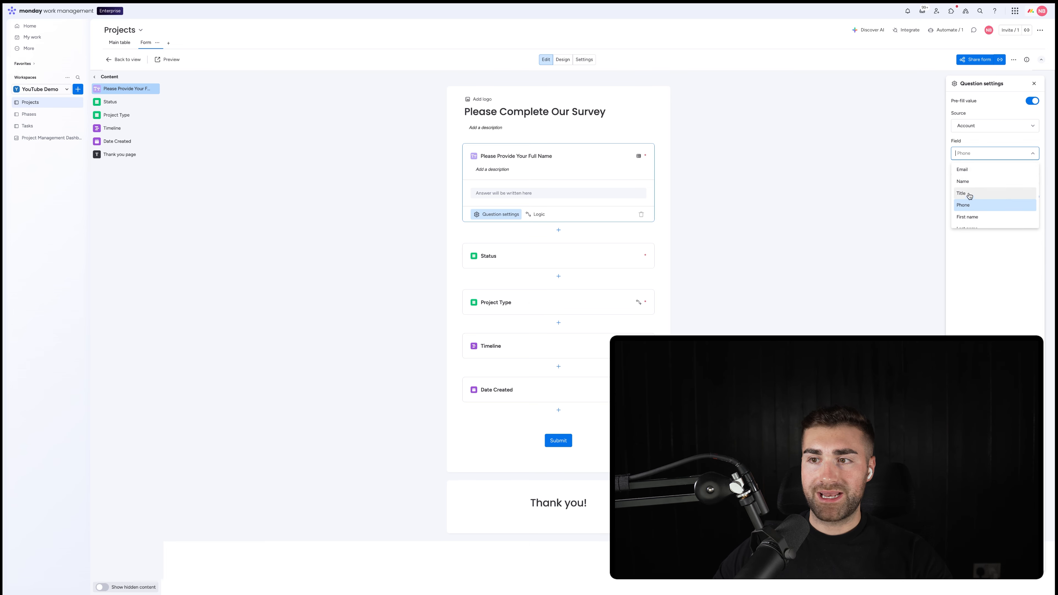
{"action": "left_click", "coordinate": [806, 240]}
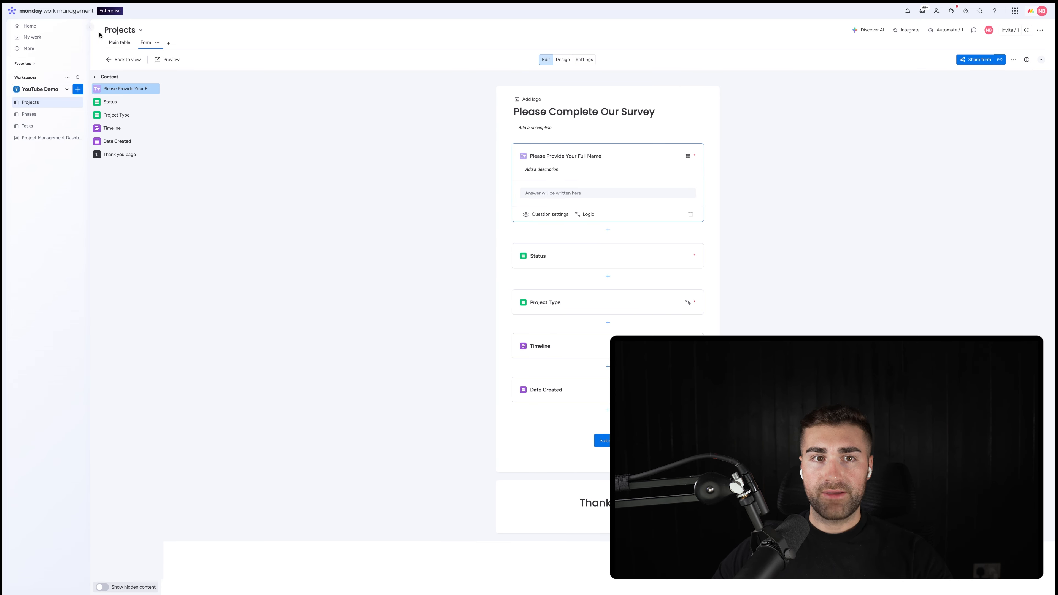
Preview the form, check the pre-filled full name answer, and return to the form editor.
{"action": "left_click", "coordinate": [170, 59]}
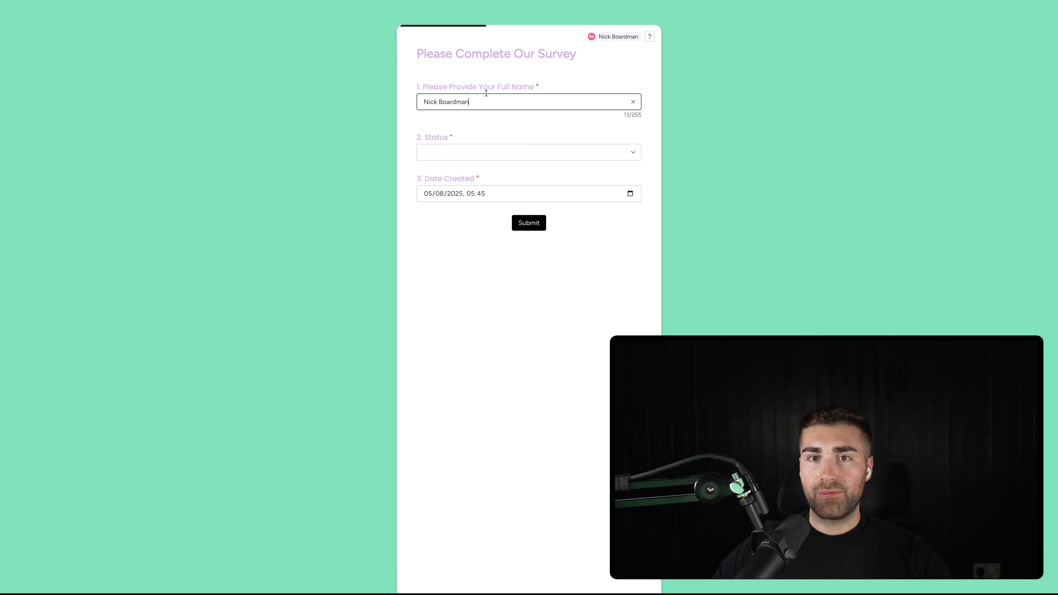
{"action": "left_click_drag", "start_coordinate": [436, 87], "coordinate": [513, 90]}
{"action": "left_click", "coordinate": [477, 103]}
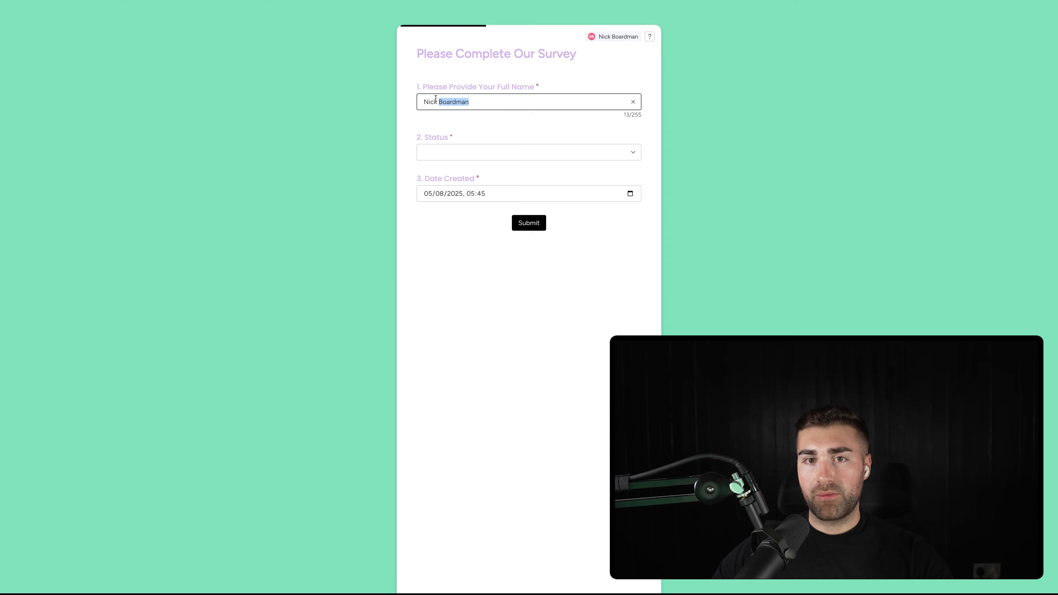
{"action": "left_click", "coordinate": [444, 125]}
{"action": "left_click", "coordinate": [107, 11]}
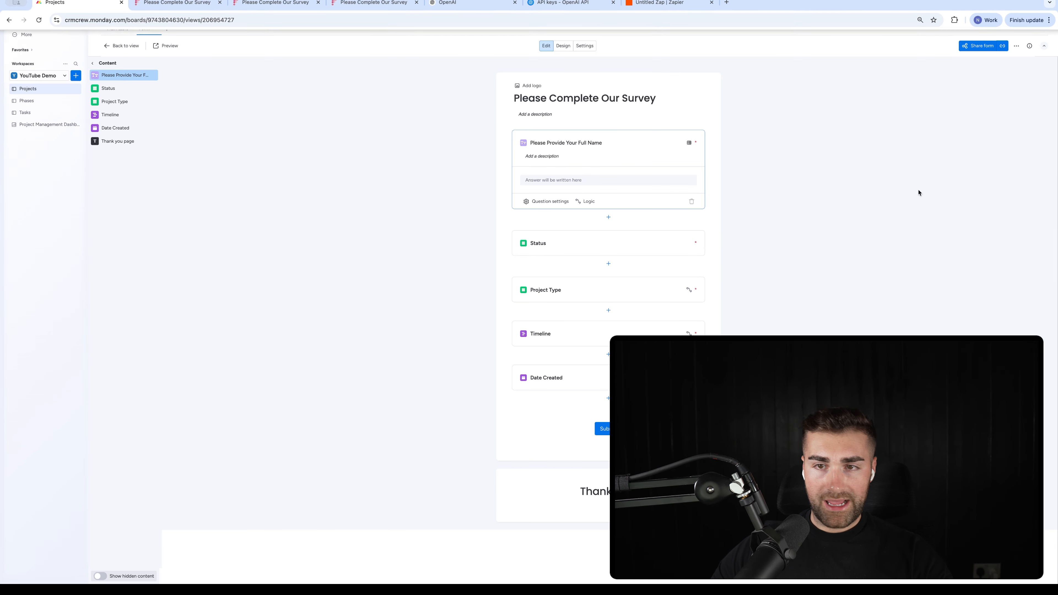
Set the full name question's pre-fill field to Email, preview the form, and return to the editor.
{"action": "left_click", "coordinate": [541, 210]}
{"action": "left_click", "coordinate": [1008, 149]}
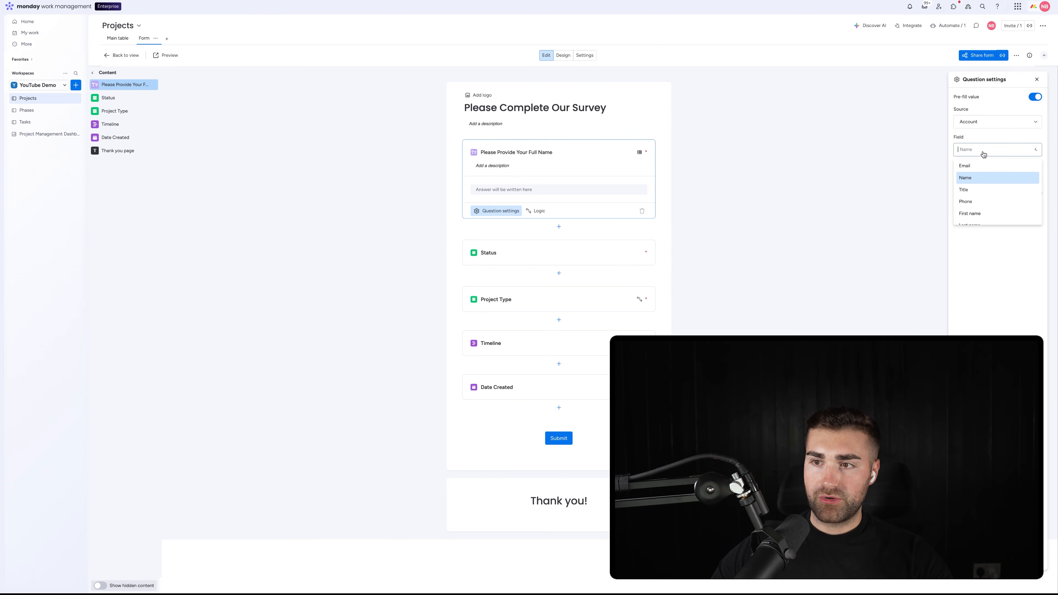
{"action": "left_click", "coordinate": [970, 166]}
{"action": "left_click", "coordinate": [865, 249]}
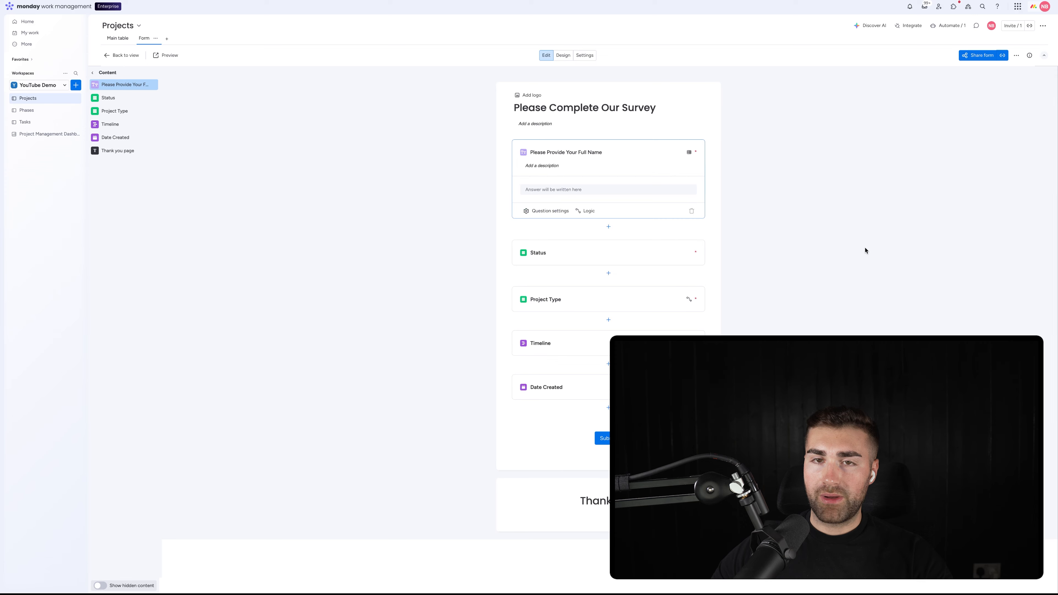
{"action": "left_click", "coordinate": [164, 53]}
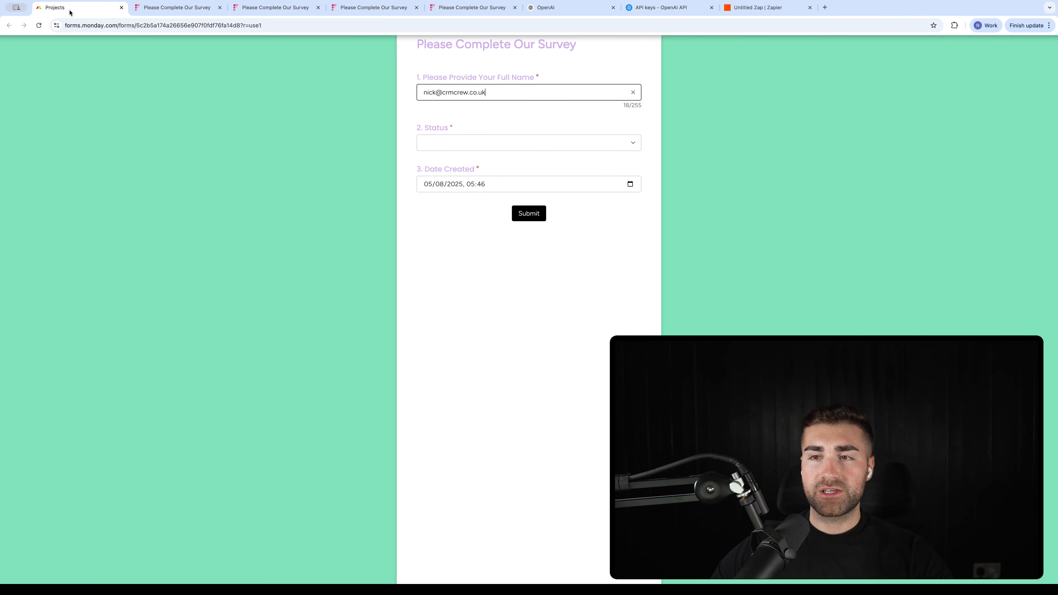
{"action": "left_click", "coordinate": [71, 11]}
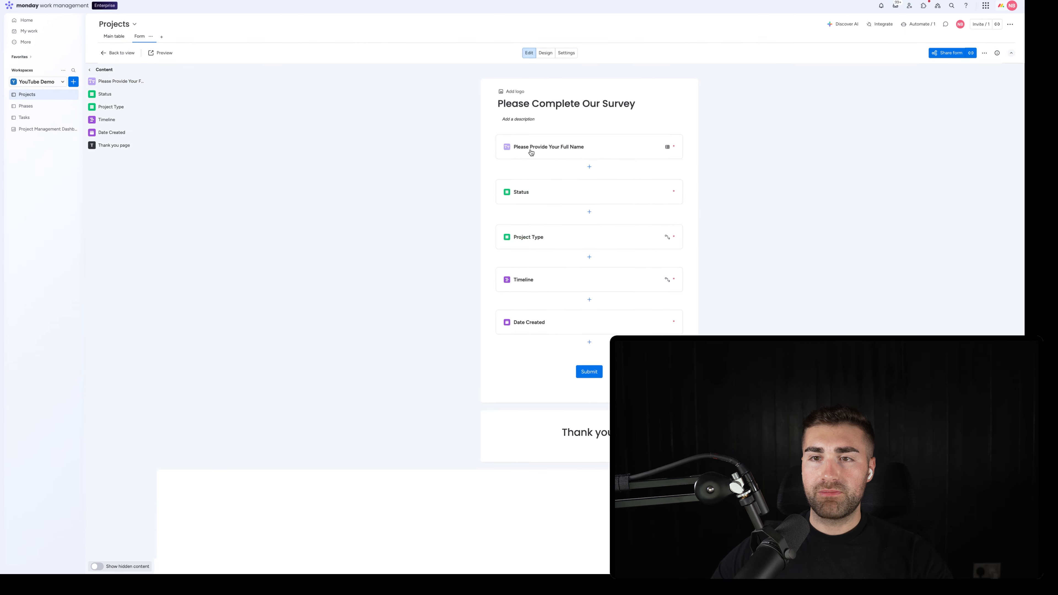
Set the full name question's pre-fill source to URL parameter, with "name" as the parameter.
{"action": "left_click", "coordinate": [531, 153]}
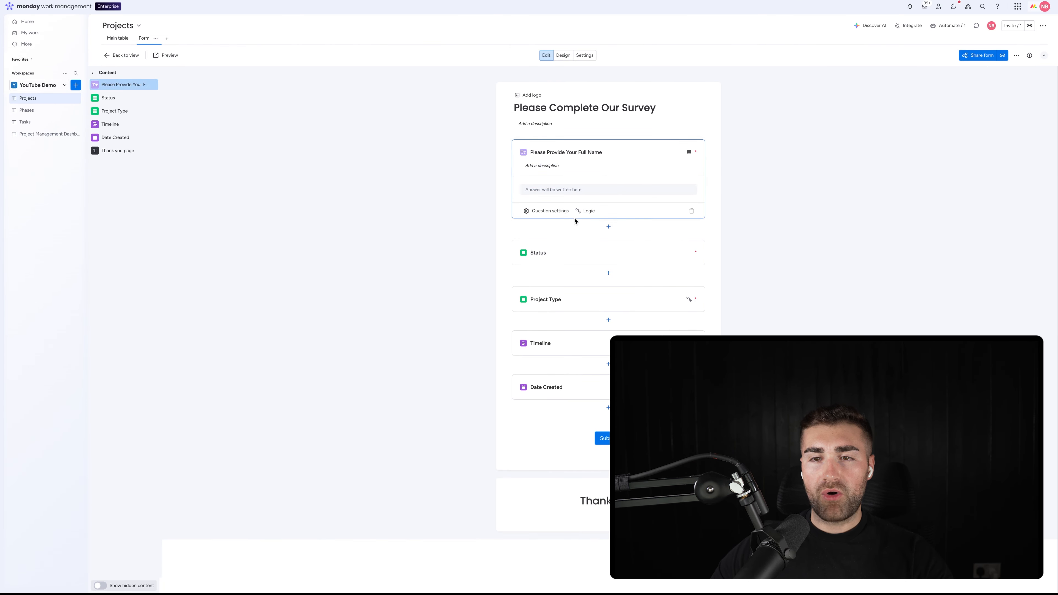
{"action": "left_click", "coordinate": [527, 204]}
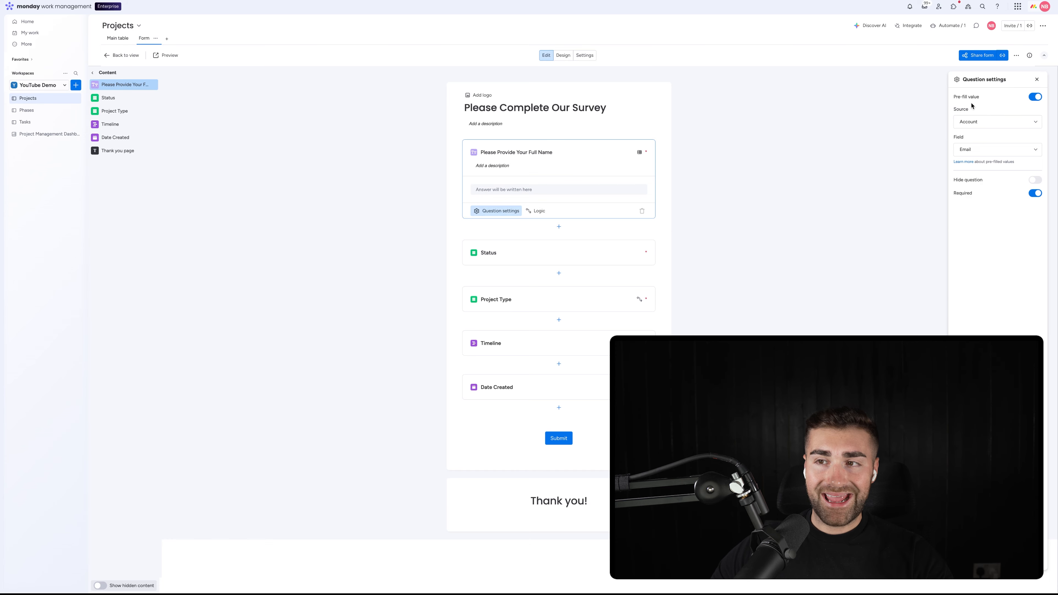
{"action": "left_click", "coordinate": [969, 127]}
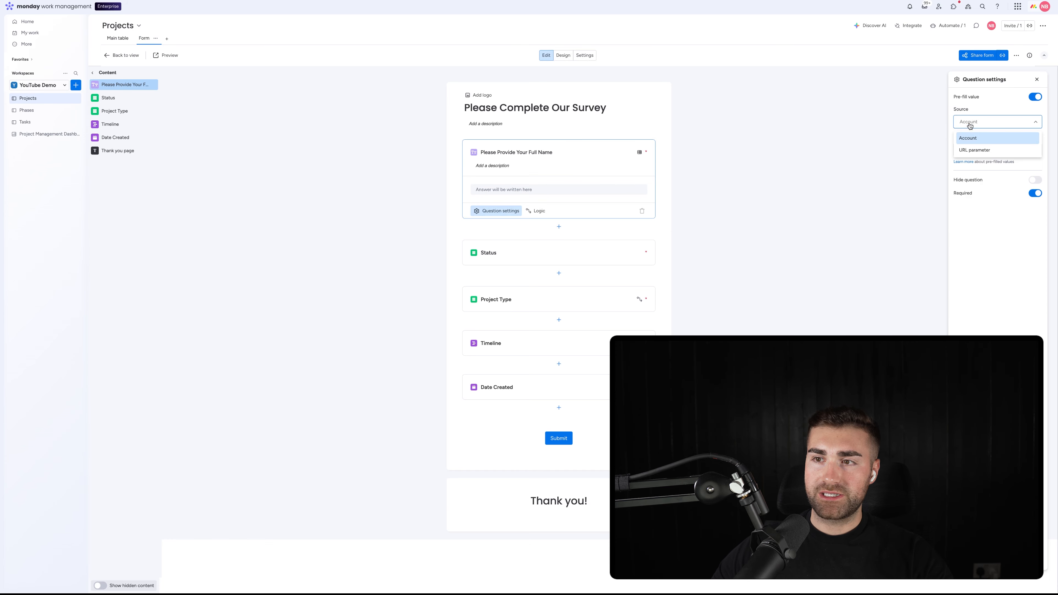
{"action": "left_click", "coordinate": [965, 151]}
{"action": "left_click", "coordinate": [981, 150]}
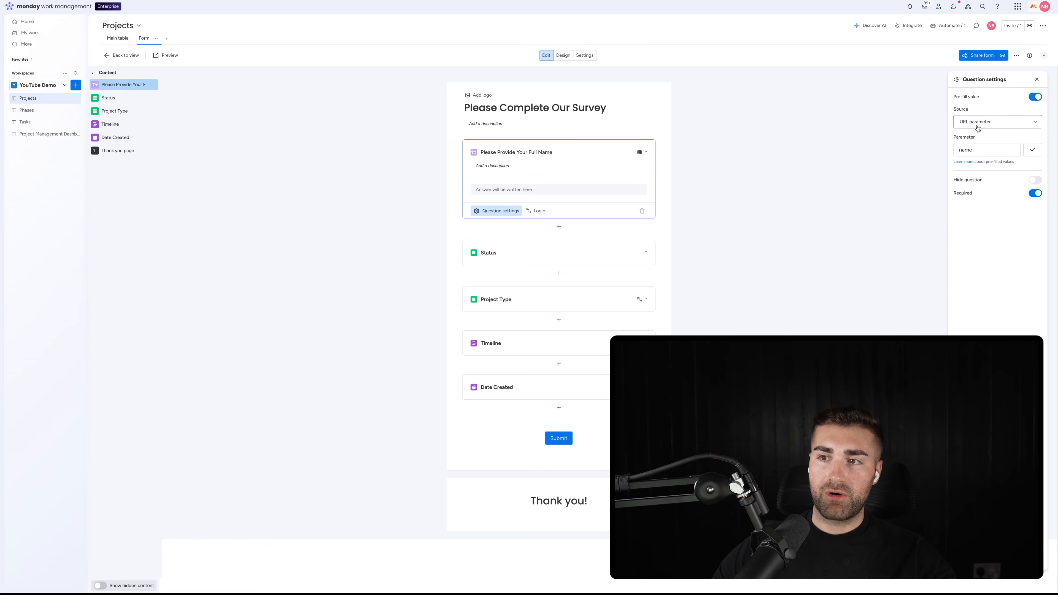
{"action": "type", "text": "name"}
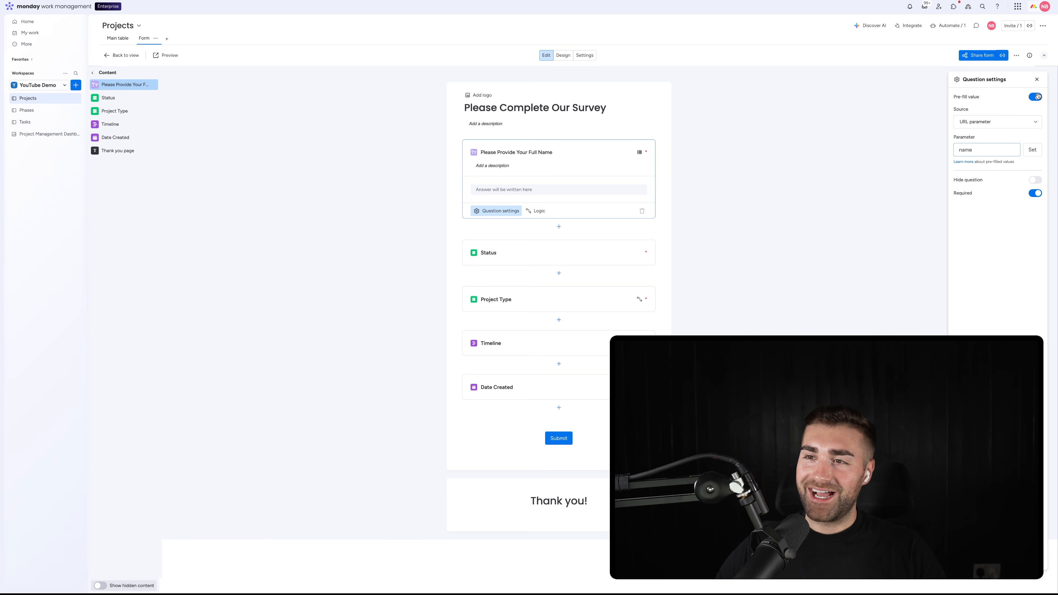
Review the form's general, after-submission, form tags and board settings.
{"action": "left_click", "coordinate": [584, 55]}
{"action": "scroll", "coordinate": [627, 313], "scroll_direction": "down", "scroll_amount": 3}
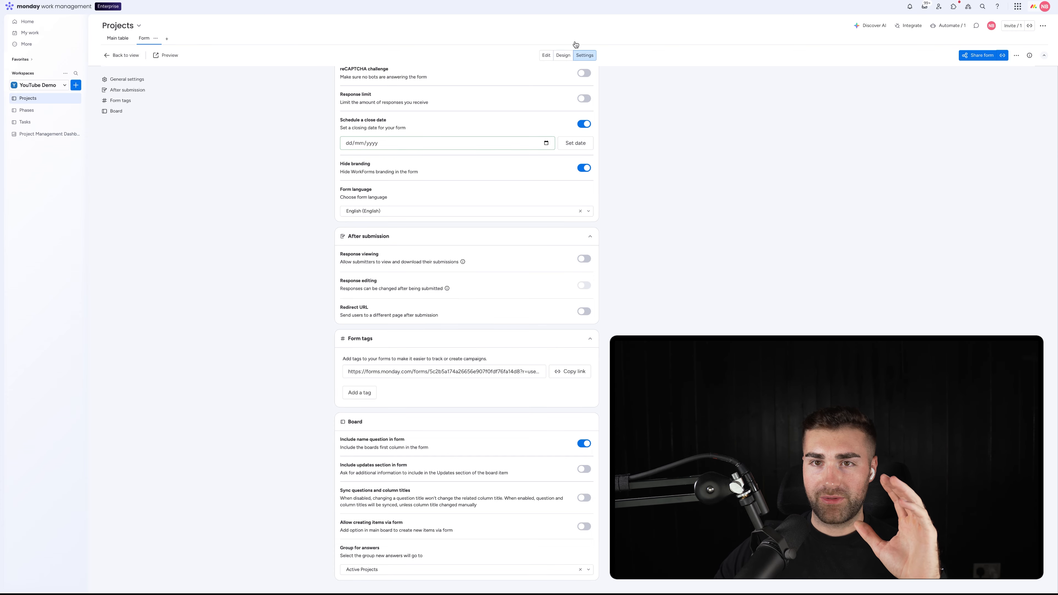
{"action": "scroll", "coordinate": [467, 175], "scroll_direction": "up", "scroll_amount": 3}
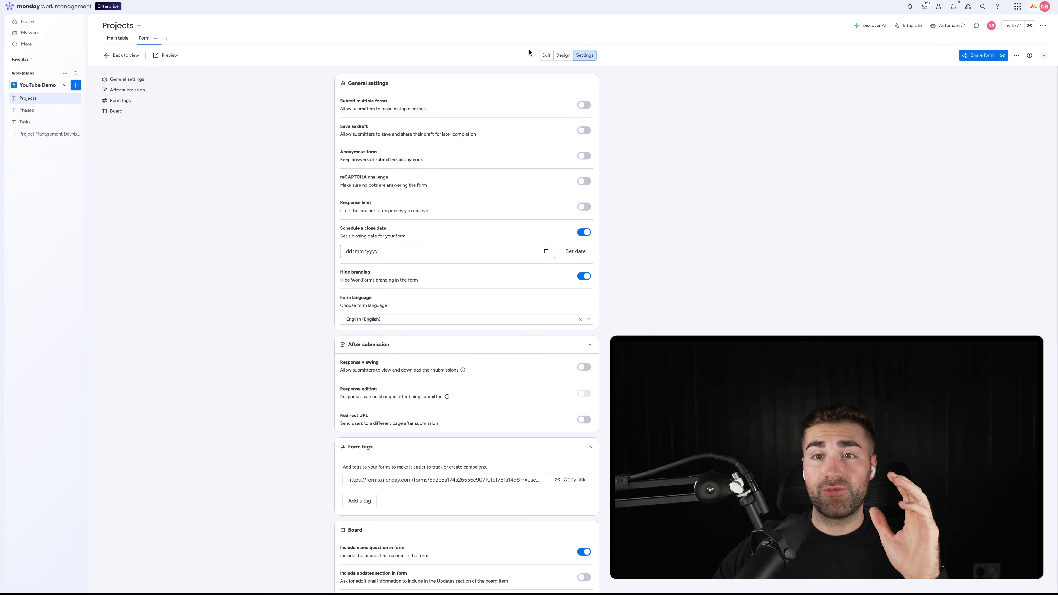
Set the full name question's pre-fill source to Account with Name as the field.
{"action": "left_click", "coordinate": [546, 55]}
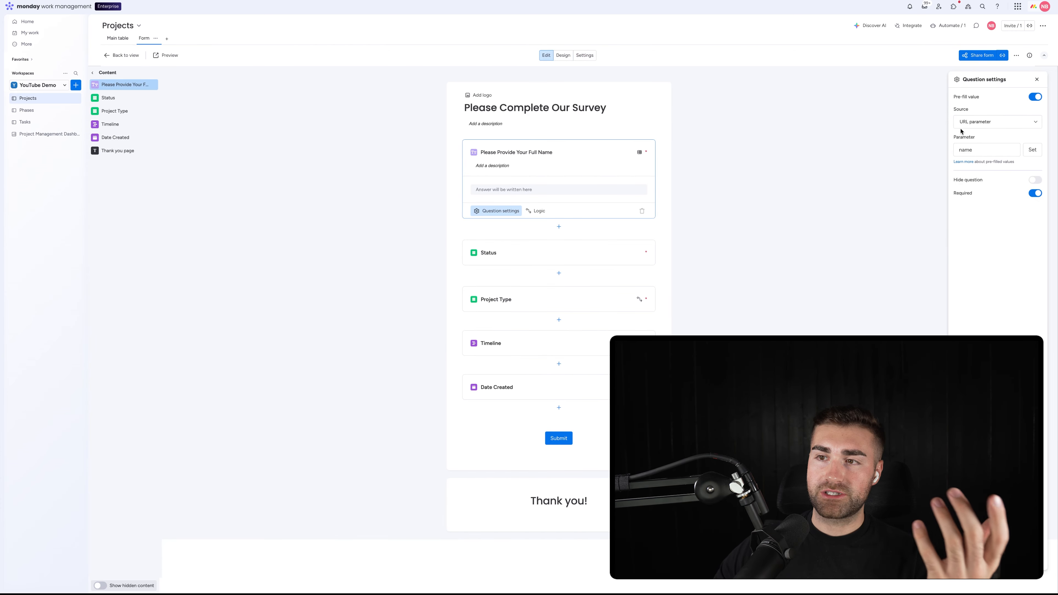
{"action": "left_click", "coordinate": [977, 121]}
{"action": "left_click", "coordinate": [960, 142]}
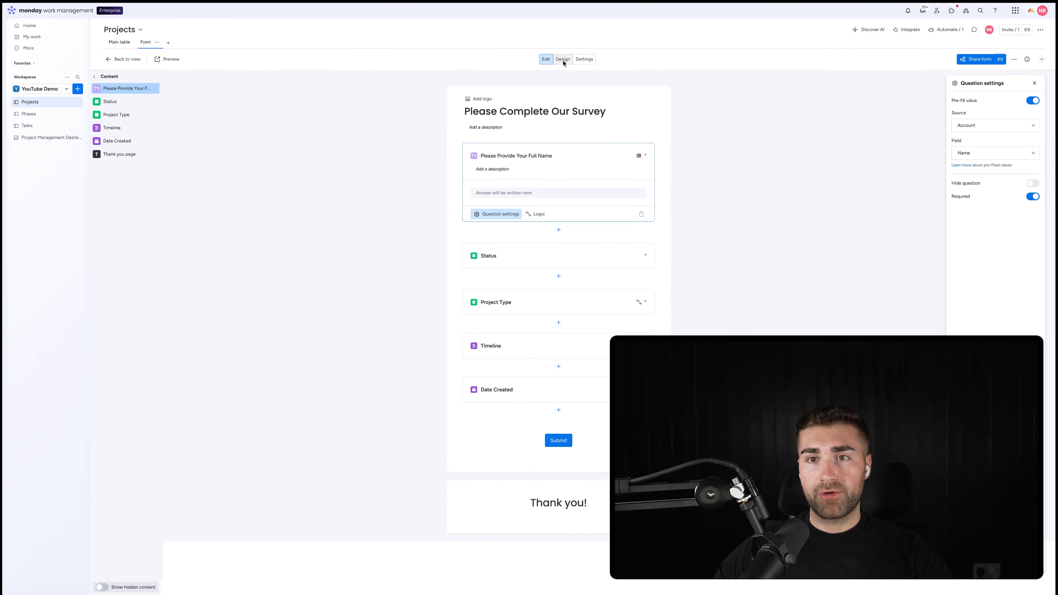
Preview the form and answer Status with Completed and Project Type with BB.
{"action": "left_click", "coordinate": [166, 59]}
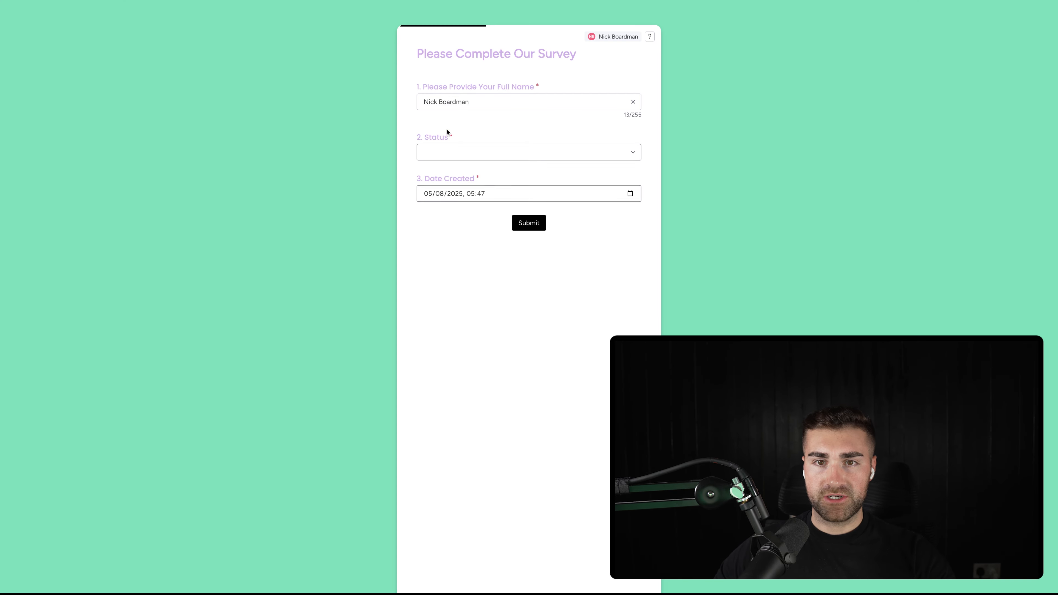
{"action": "left_click", "coordinate": [455, 155]}
{"action": "left_click", "coordinate": [444, 187]}
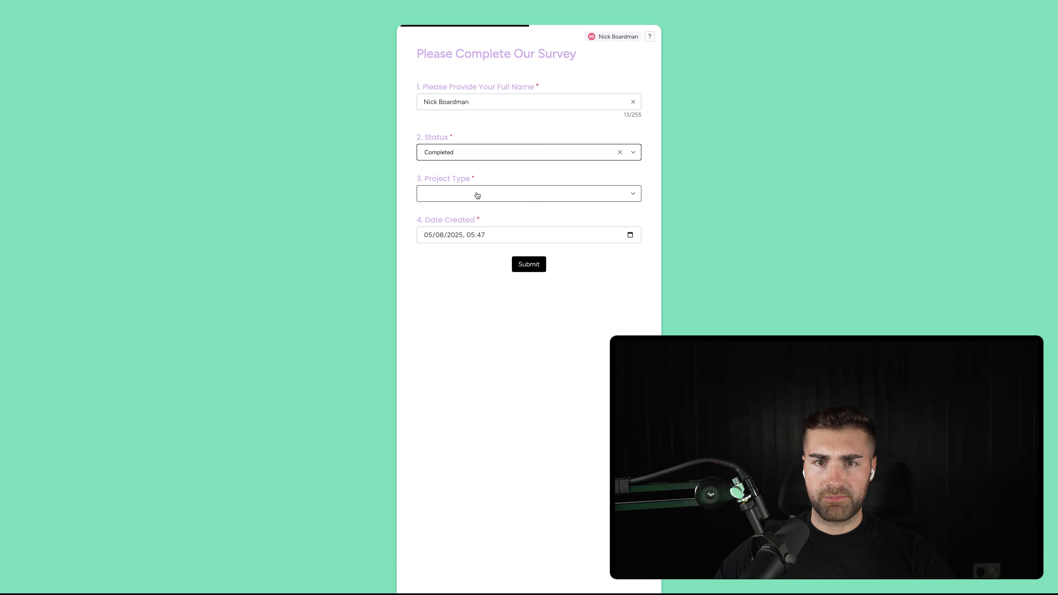
{"action": "left_click", "coordinate": [478, 193]}
{"action": "left_click", "coordinate": [455, 227]}
Set the form's Timeline answer from 19/08/2025 to 30/08/2025 and submit the response.
{"action": "left_click", "coordinate": [455, 229]}
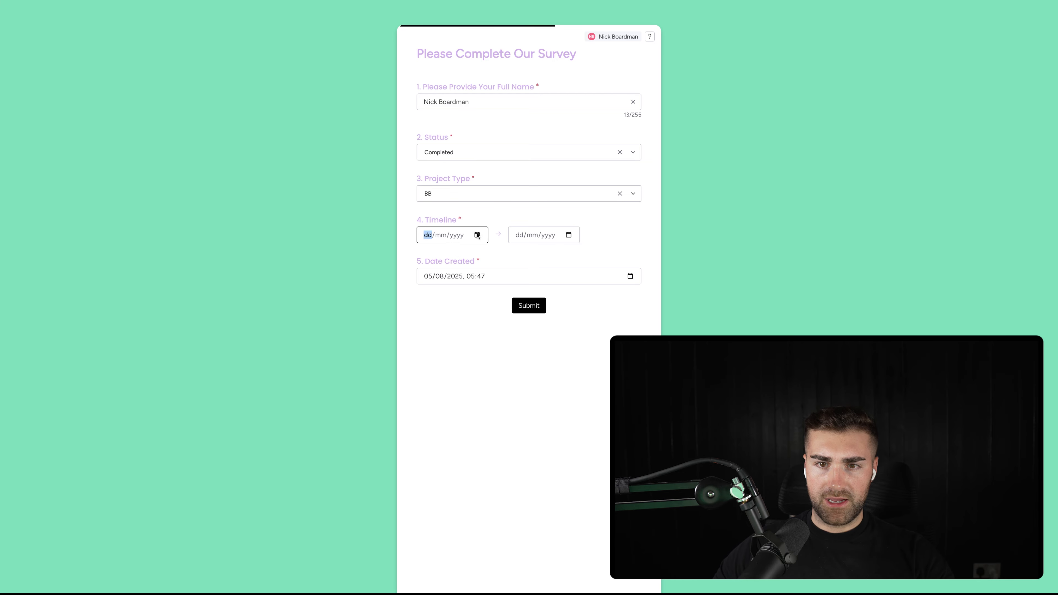
{"action": "left_click", "coordinate": [467, 343]}
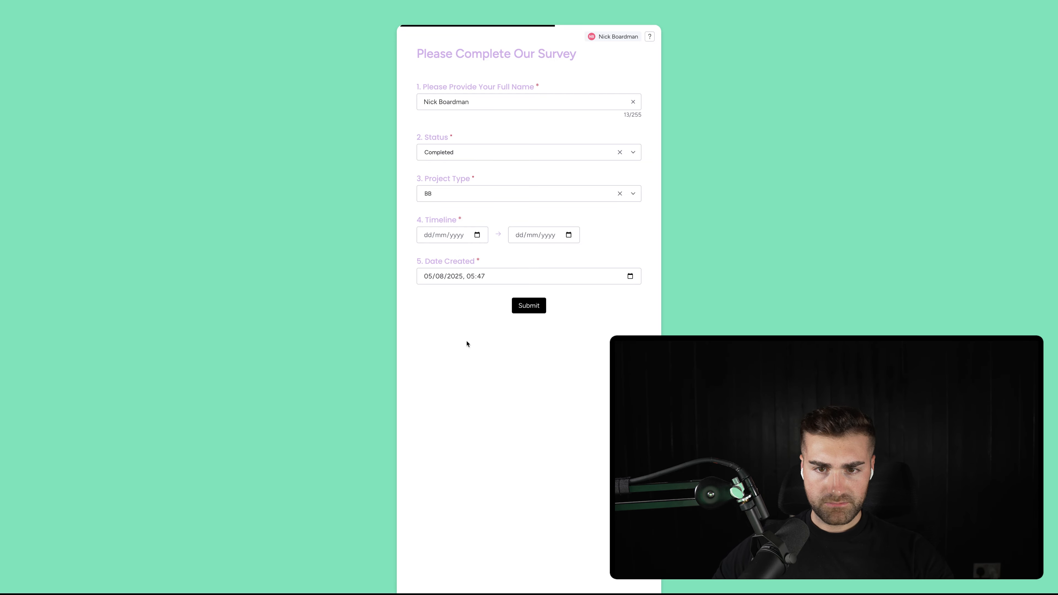
{"action": "left_click", "coordinate": [562, 241]}
{"action": "left_click", "coordinate": [572, 340]}
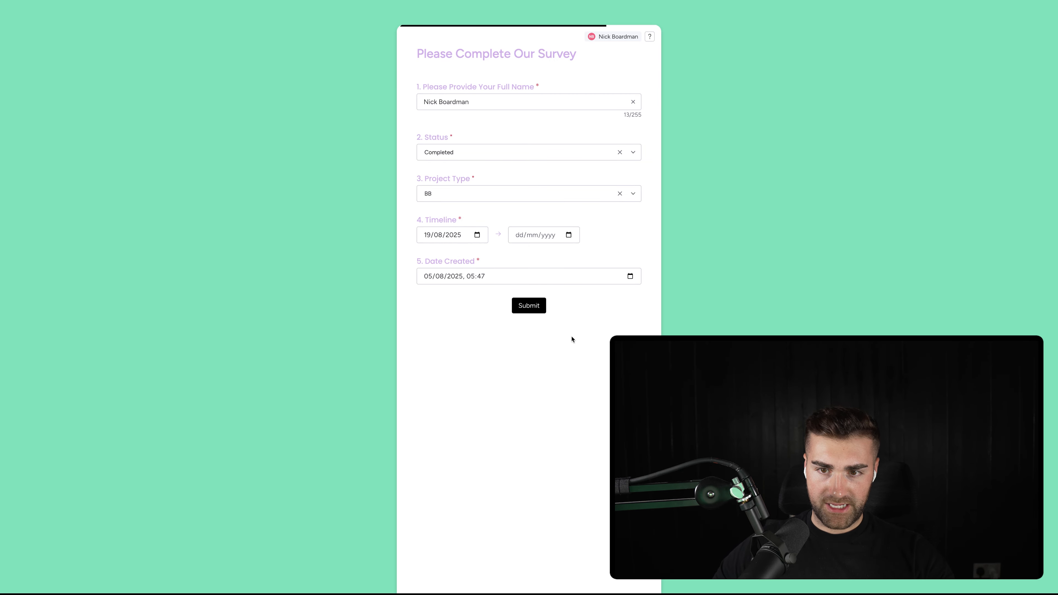
{"action": "left_click", "coordinate": [495, 273]}
{"action": "left_click", "coordinate": [542, 319]}
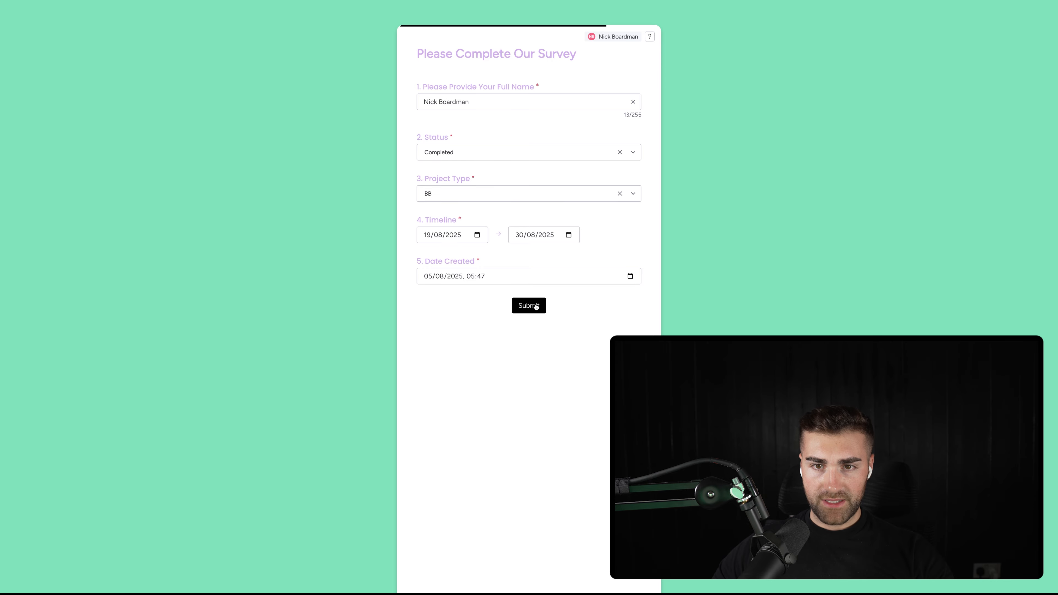
{"action": "left_click", "coordinate": [536, 307]}
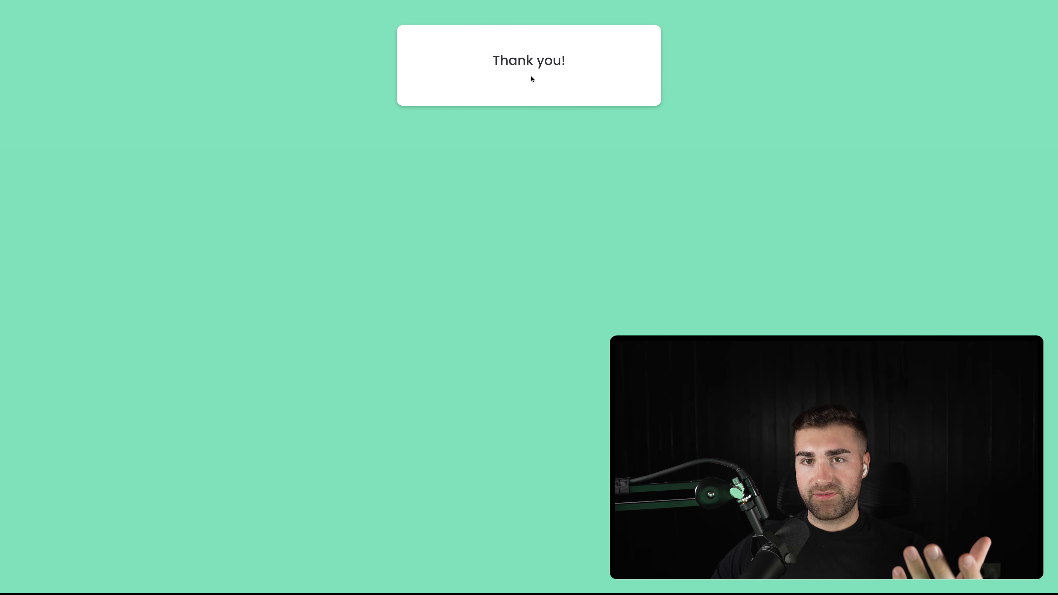
Return to the Projects board's main table and check the submitted response in the Active Projects group.
{"action": "mouse_move", "coordinate": [138, 3]}
{"action": "left_click", "coordinate": [76, 8]}
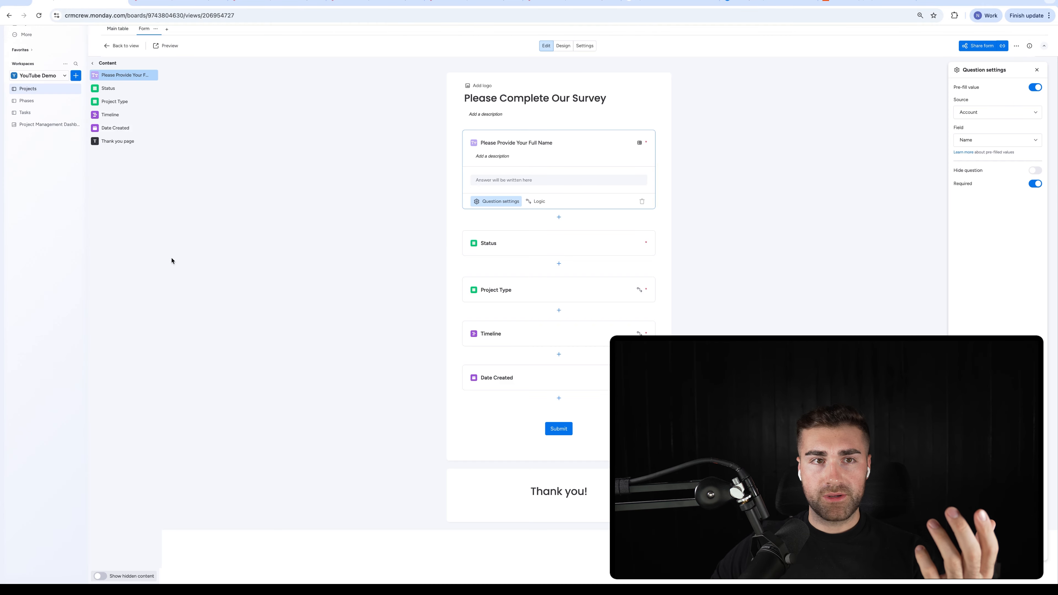
{"action": "left_click", "coordinate": [120, 46]}
{"action": "left_click", "coordinate": [117, 38]}
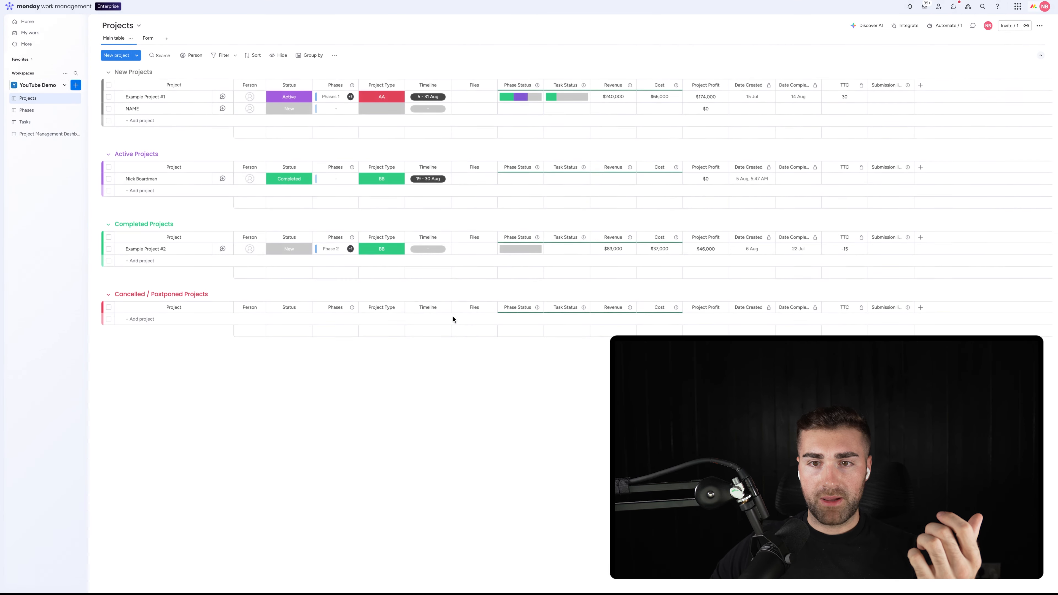